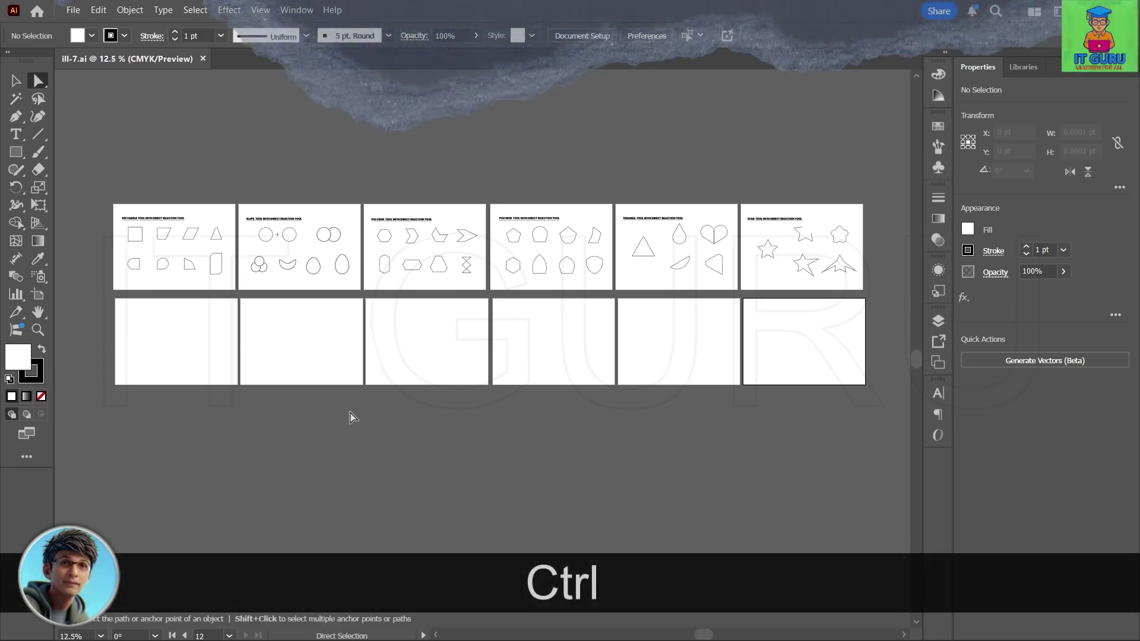
Detach the Direct Selection tool group as a floating palette and place it over the artboards.
scroll(349, 411, "up", 2)
left_click_drag(311, 323, 643, 446)
scroll(385, 316, "up", 2)
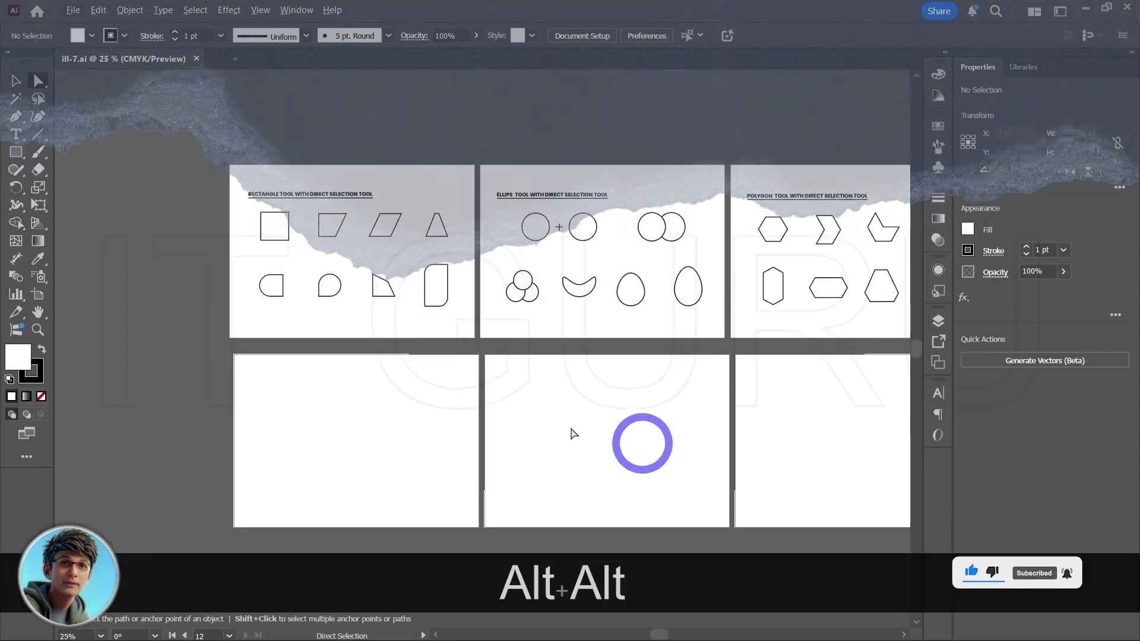
scroll(505, 392, "up", 2)
left_click_drag(502, 389, 654, 539)
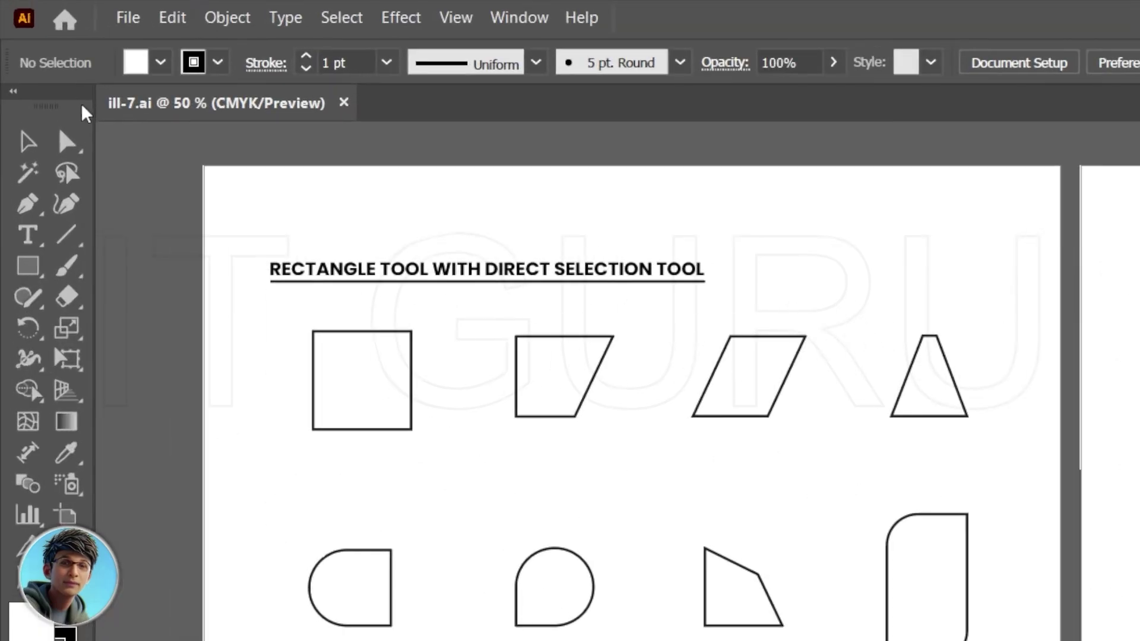
left_click(69, 145)
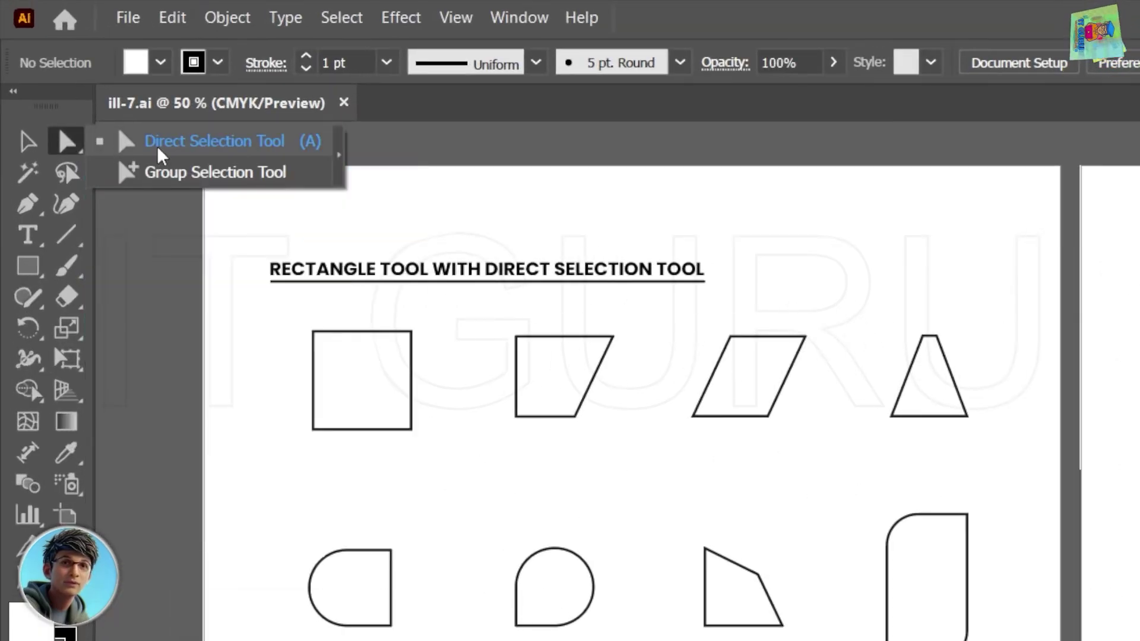
left_click(338, 157)
left_click_drag(122, 172, 570, 441)
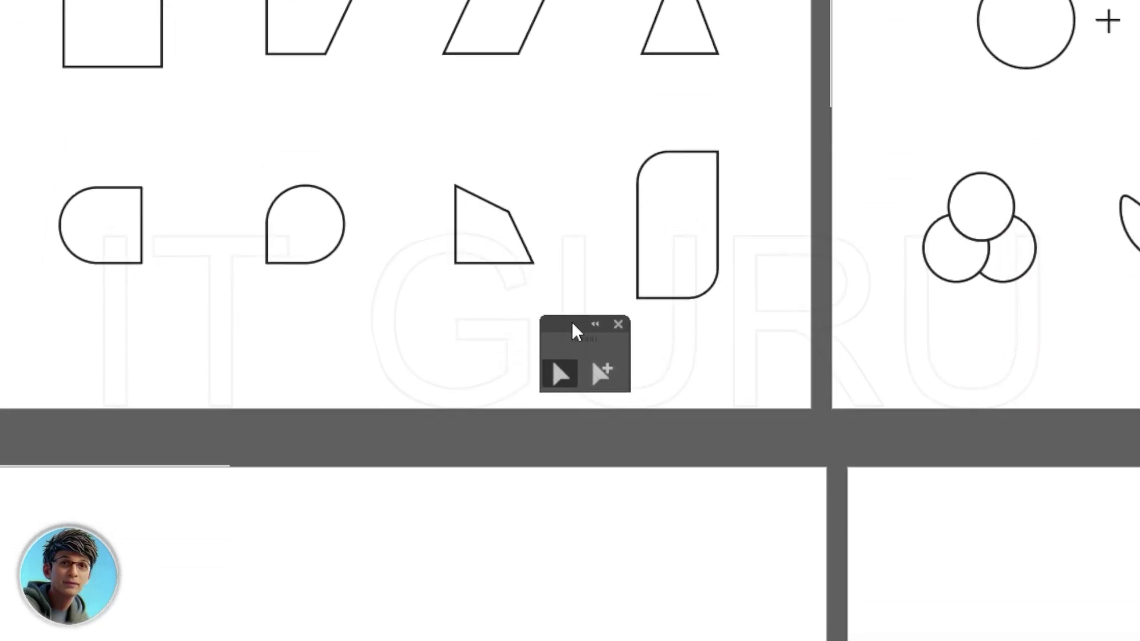
left_click_drag(573, 324, 697, 328)
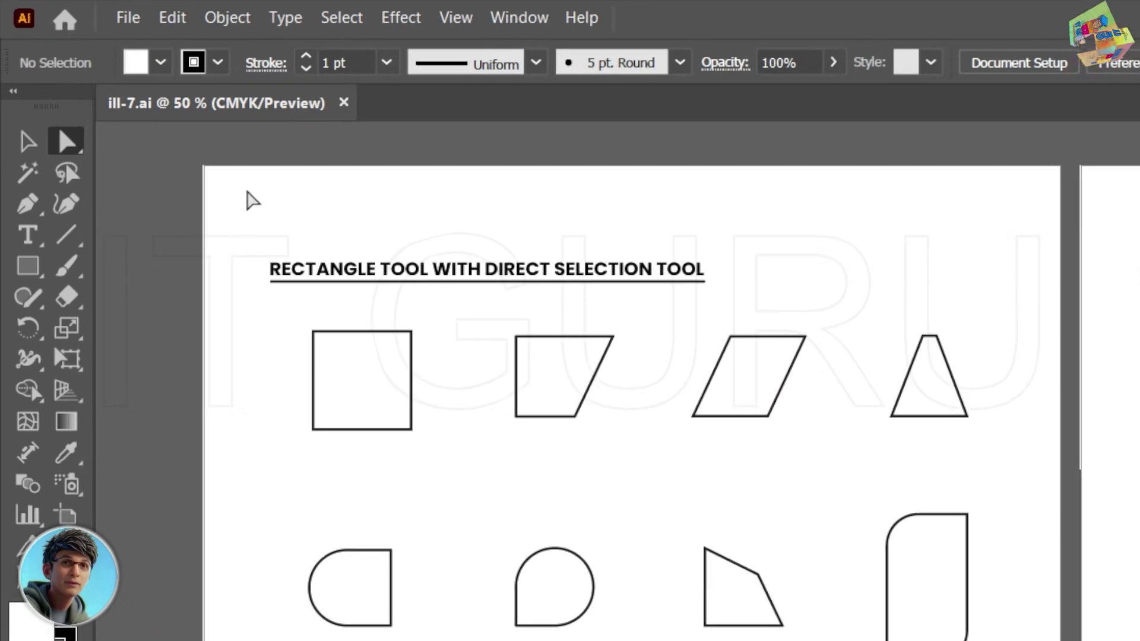
Detach the shape tool group as a floating palette and place it beside the direct selection palette.
left_click(27, 265)
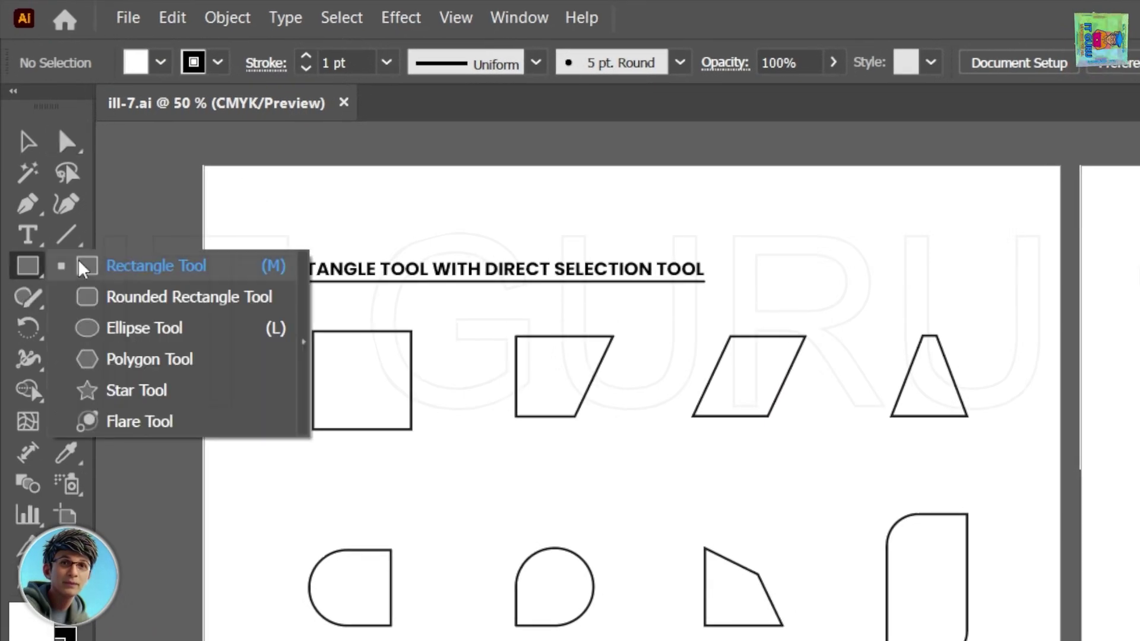
left_click(303, 341)
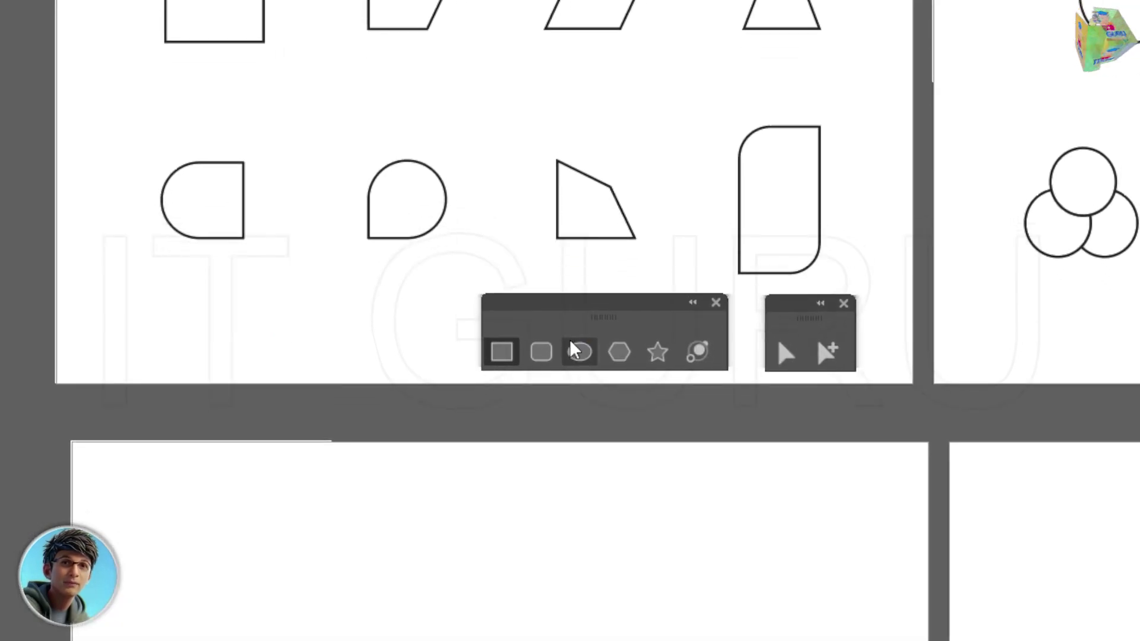
key("z")
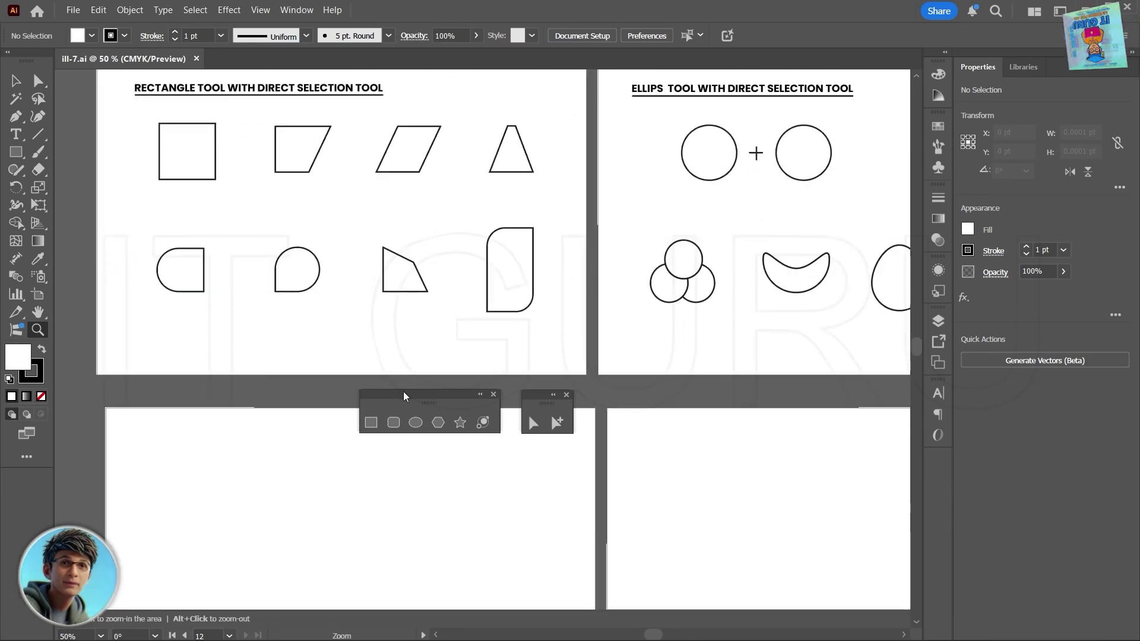
left_click_drag(404, 394, 376, 369)
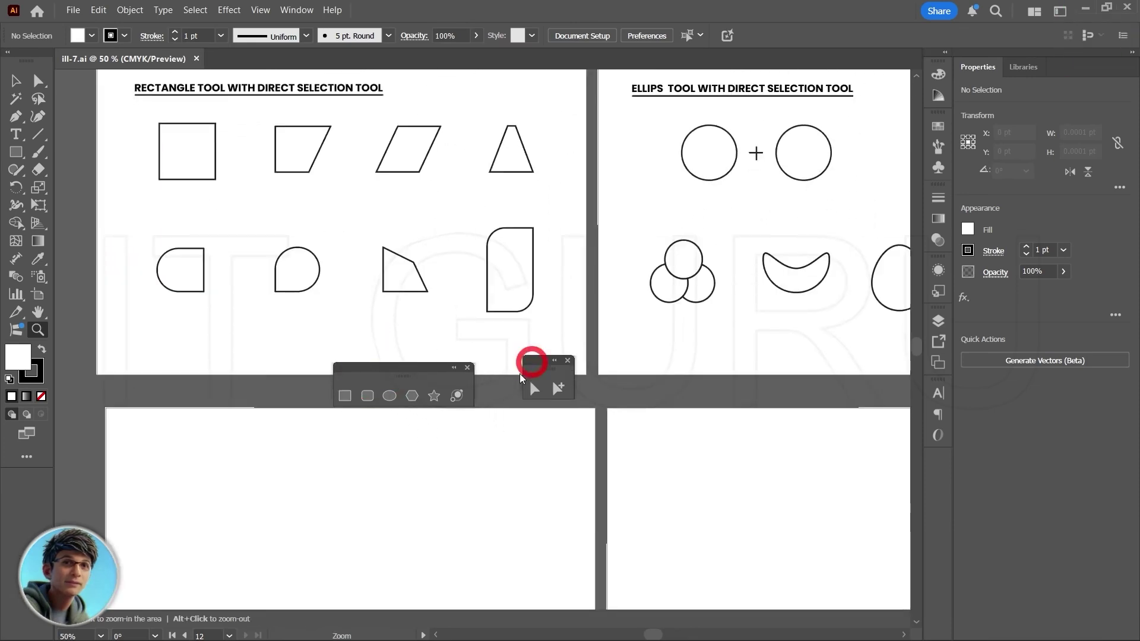
Draw a square about 128 pt wide on the first empty artboard of the second row and move it toward the artboard's middle.
key("m")
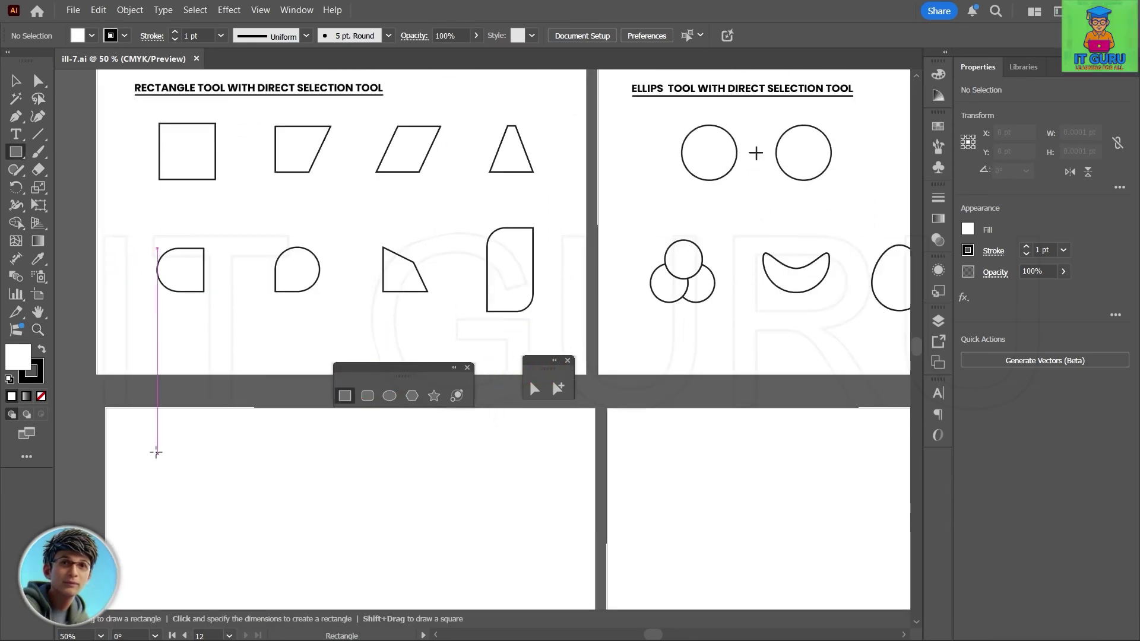
left_click_drag(148, 443, 221, 509)
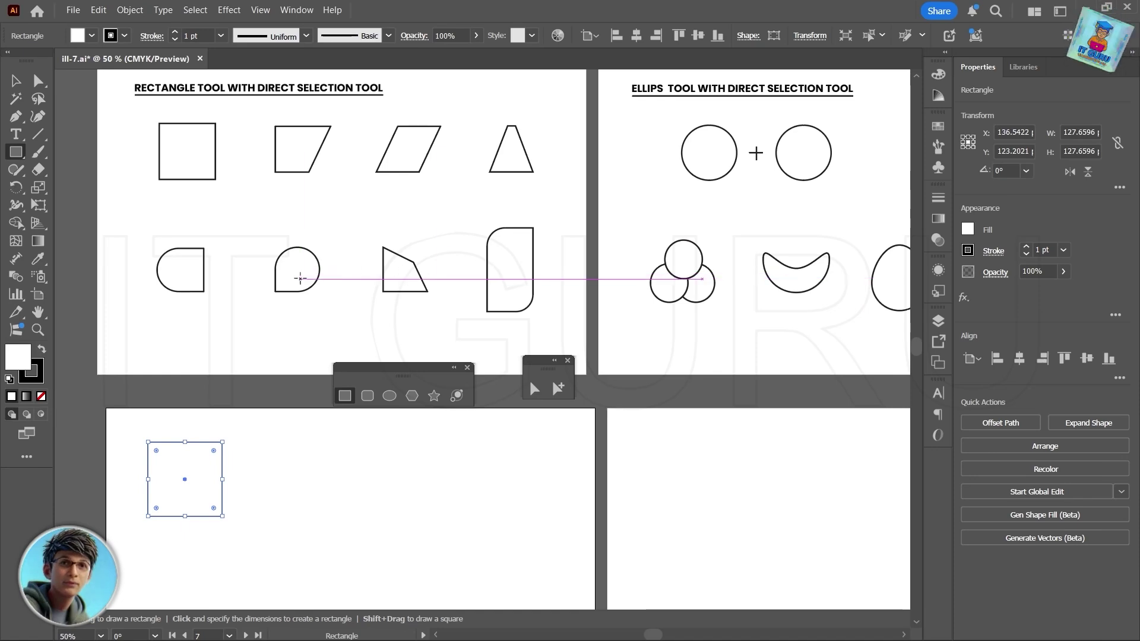
left_click(535, 389)
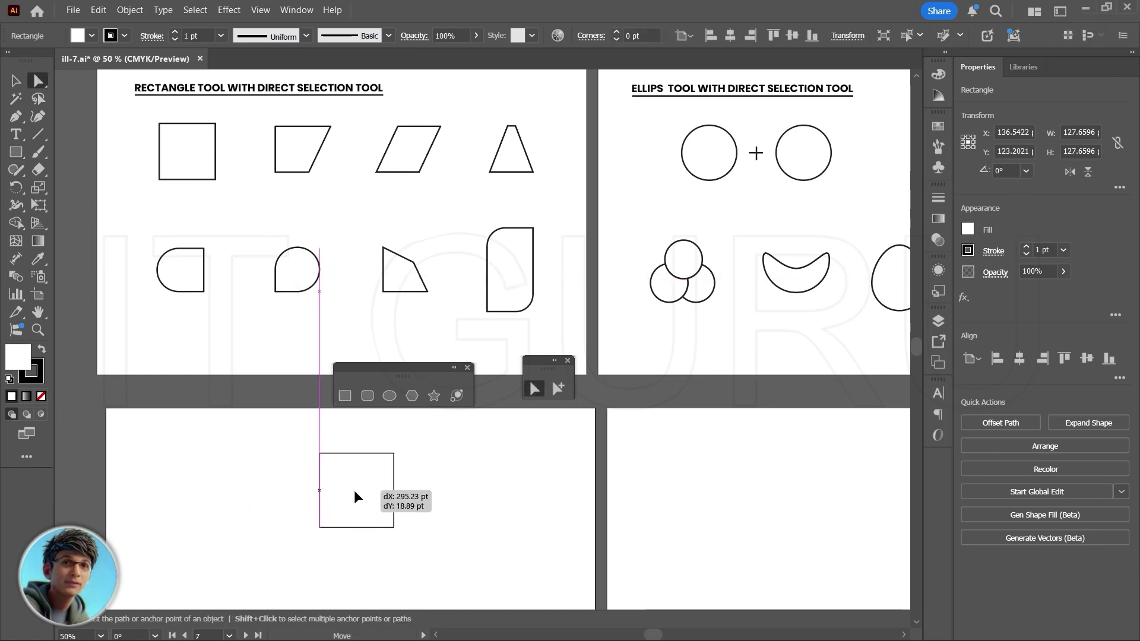
left_click_drag(354, 491, 355, 513)
key("space")
left_click_drag(493, 565, 488, 531)
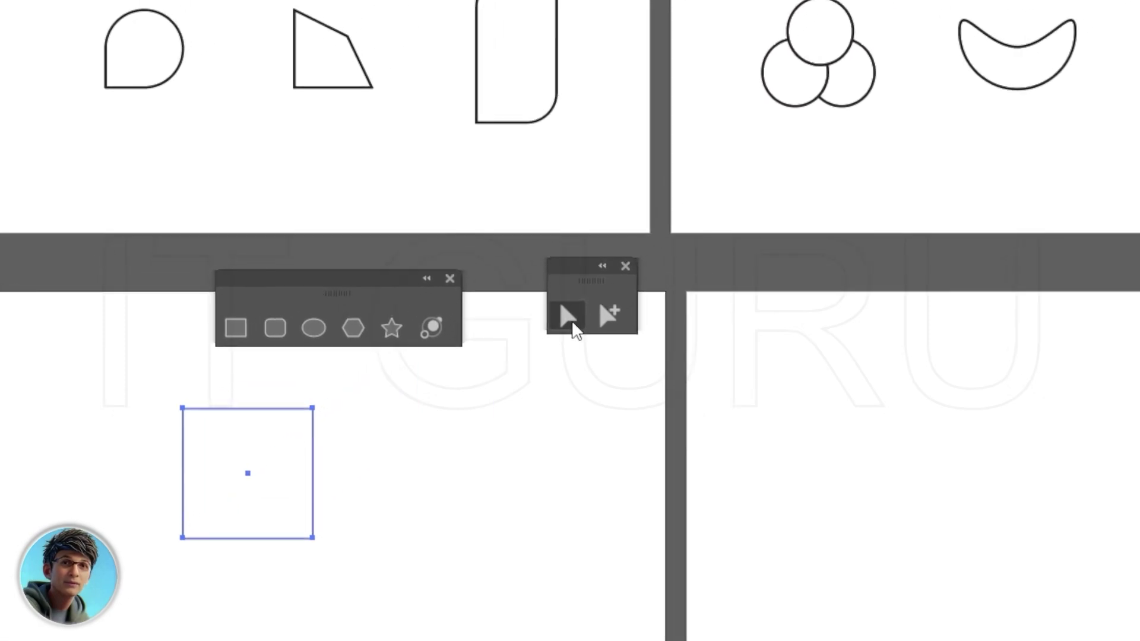
Extend only the square's top-right anchor point horizontally outward to slant its right side, and undo the change.
left_click(579, 325)
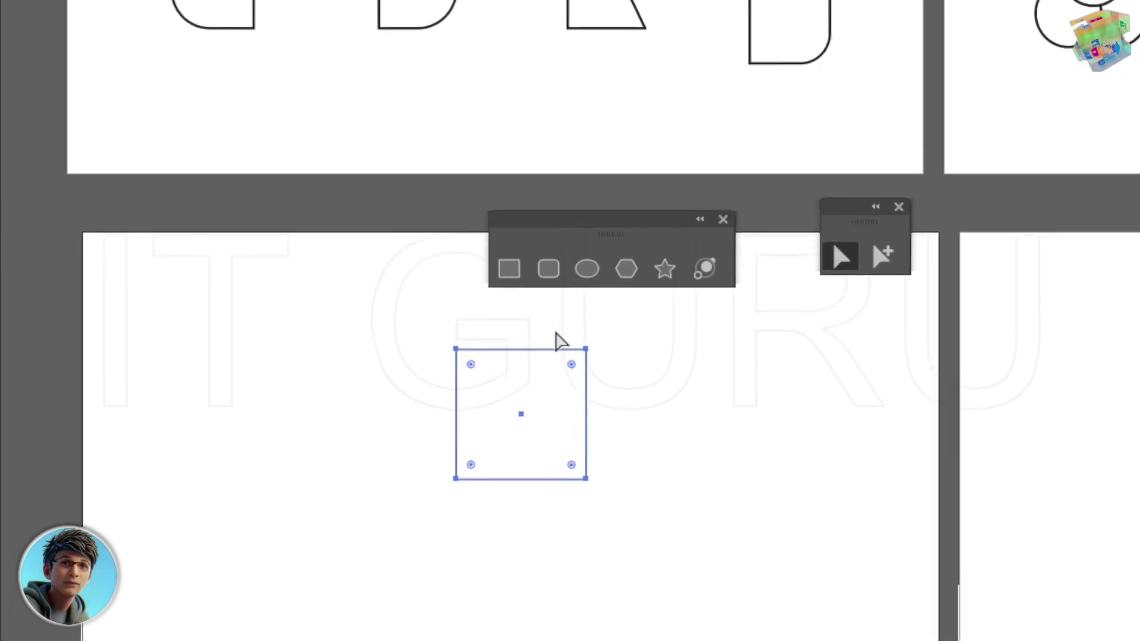
left_click(609, 435)
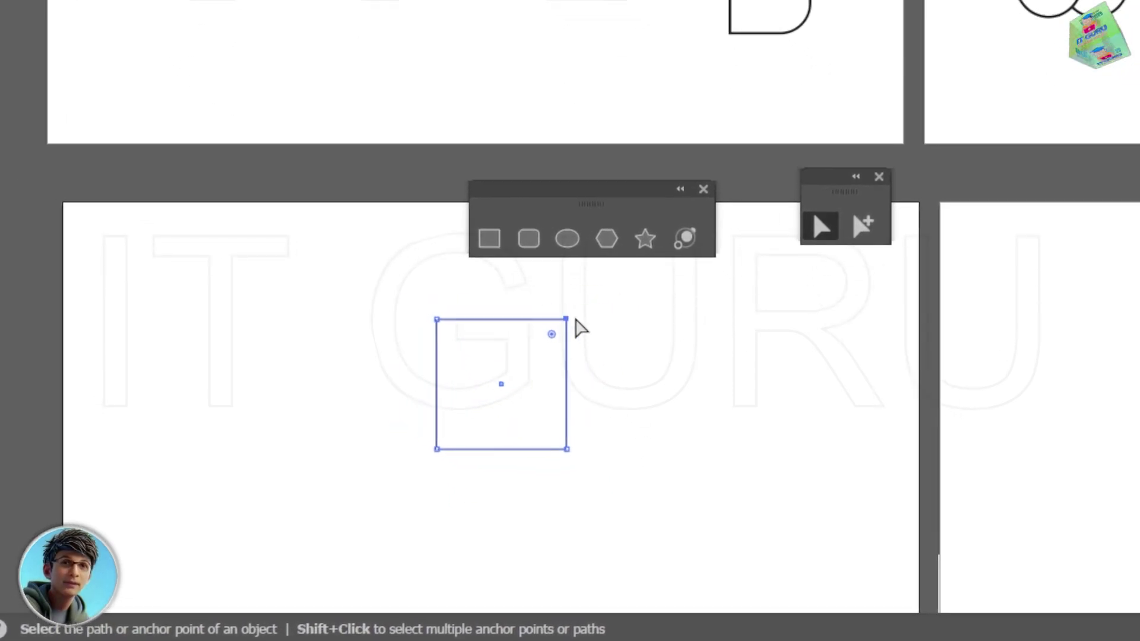
left_click_drag(571, 321, 660, 325)
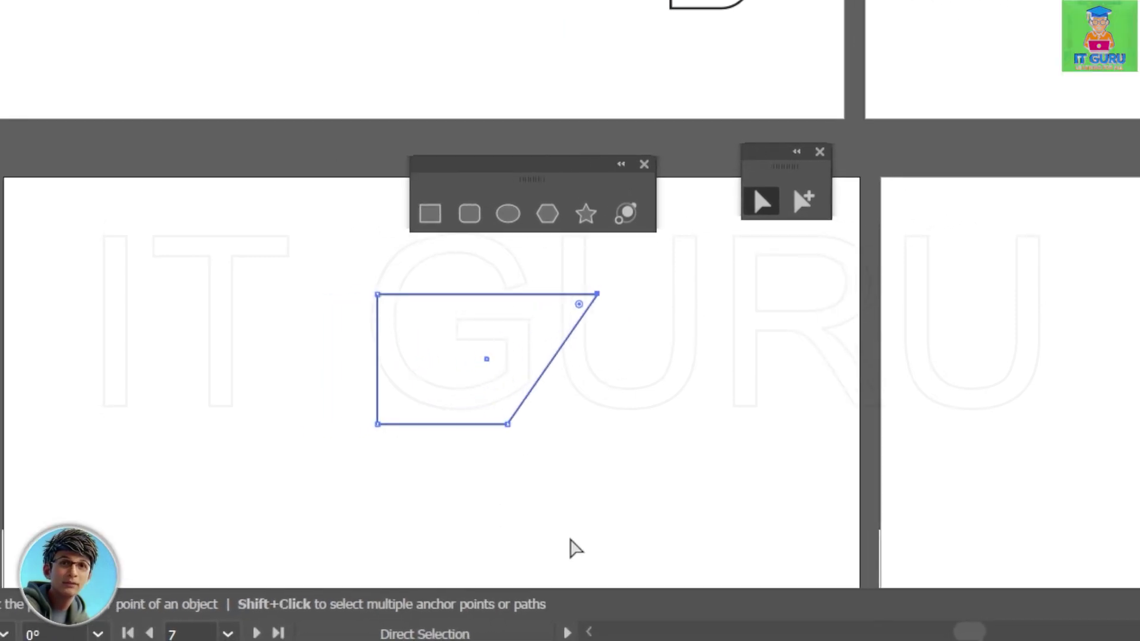
key("ctrl+z")
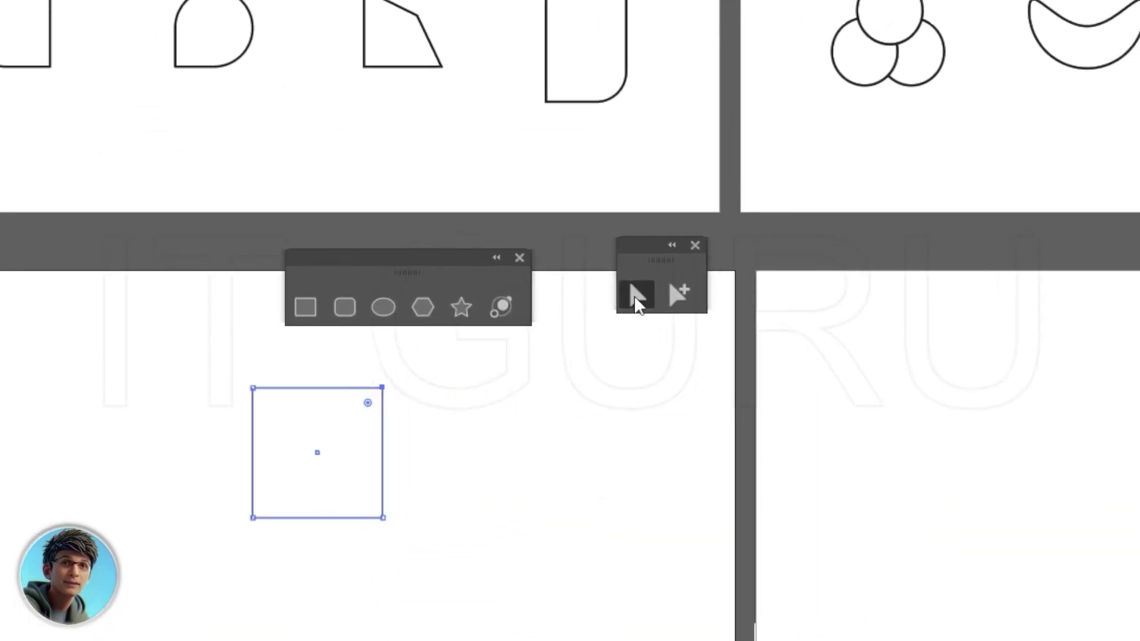
Shift the square's two top anchor points together to the right to form a parallelogram, and undo the change.
left_click_drag(322, 314, 569, 361)
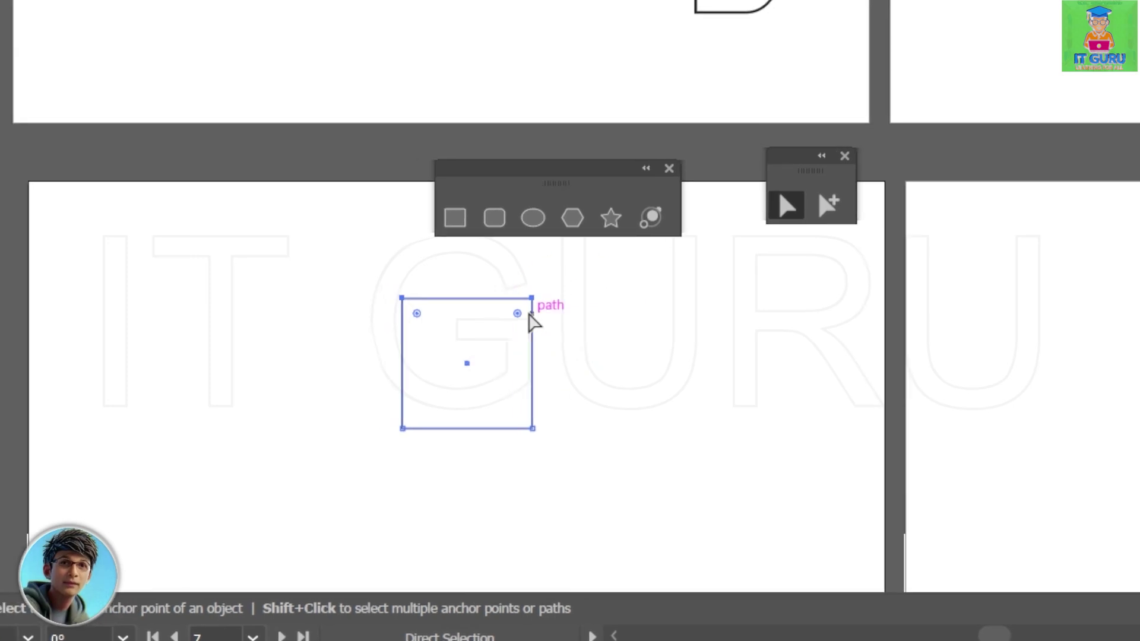
left_click(498, 349)
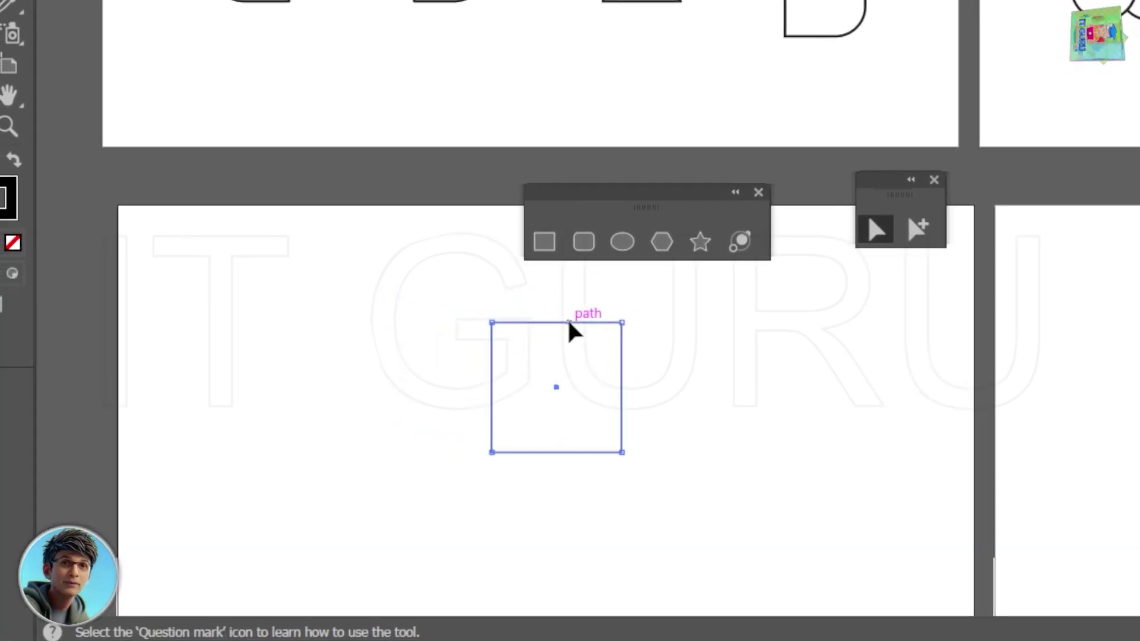
mouse_move(558, 324)
left_mouse_down()
mouse_move(644, 324)
mouse_move(576, 331)
left_mouse_up()
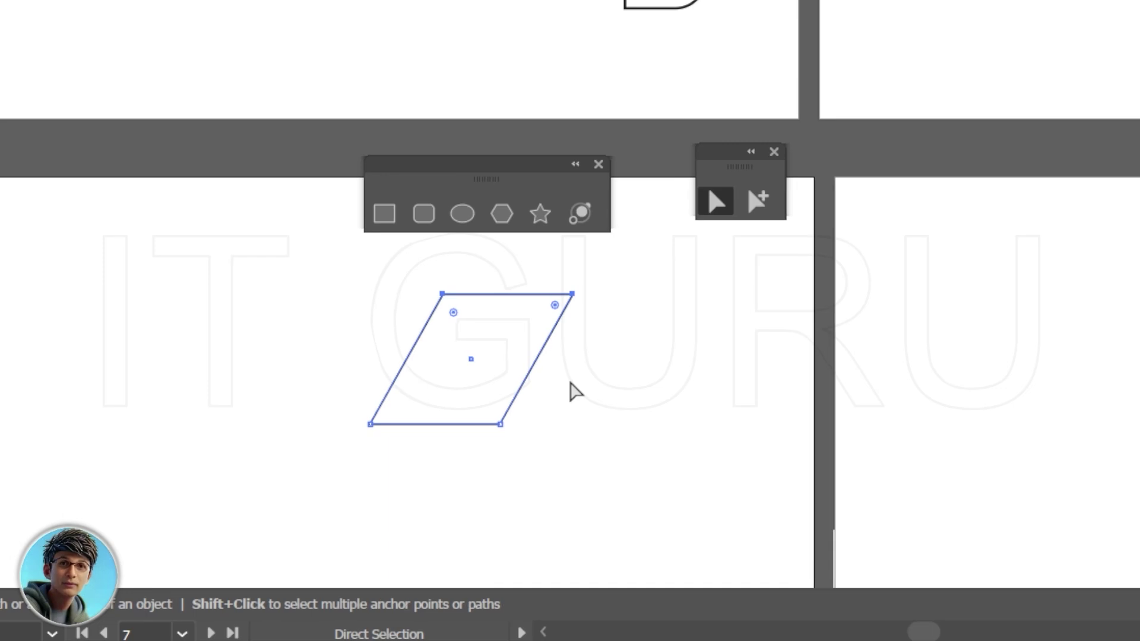
key("ctrl+z")
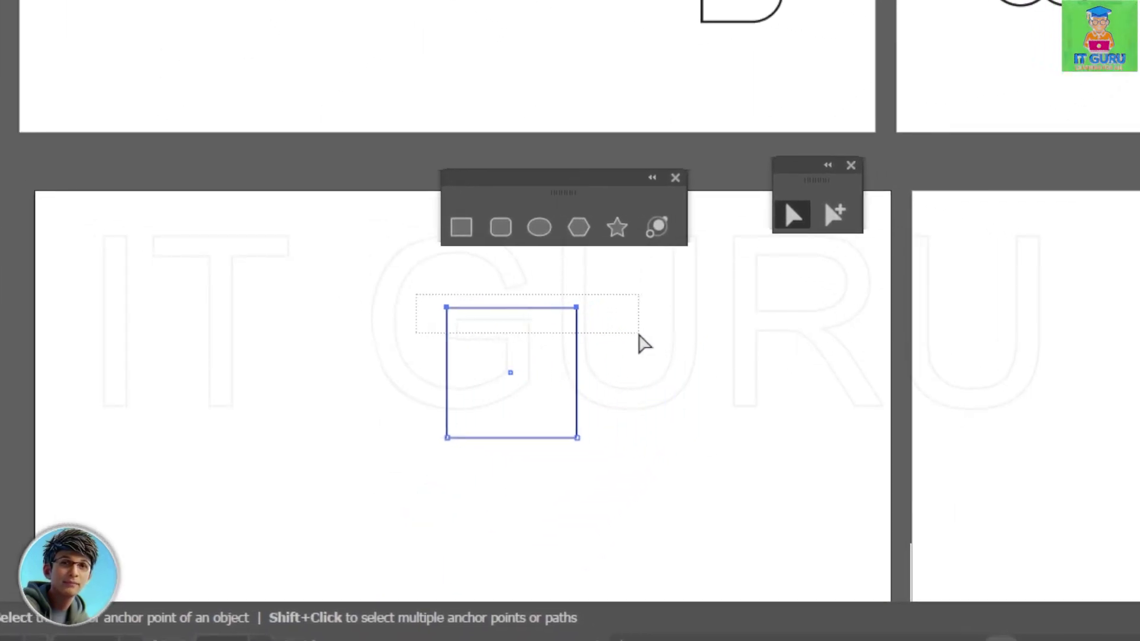
left_click_drag(561, 333, 543, 334, "alt")
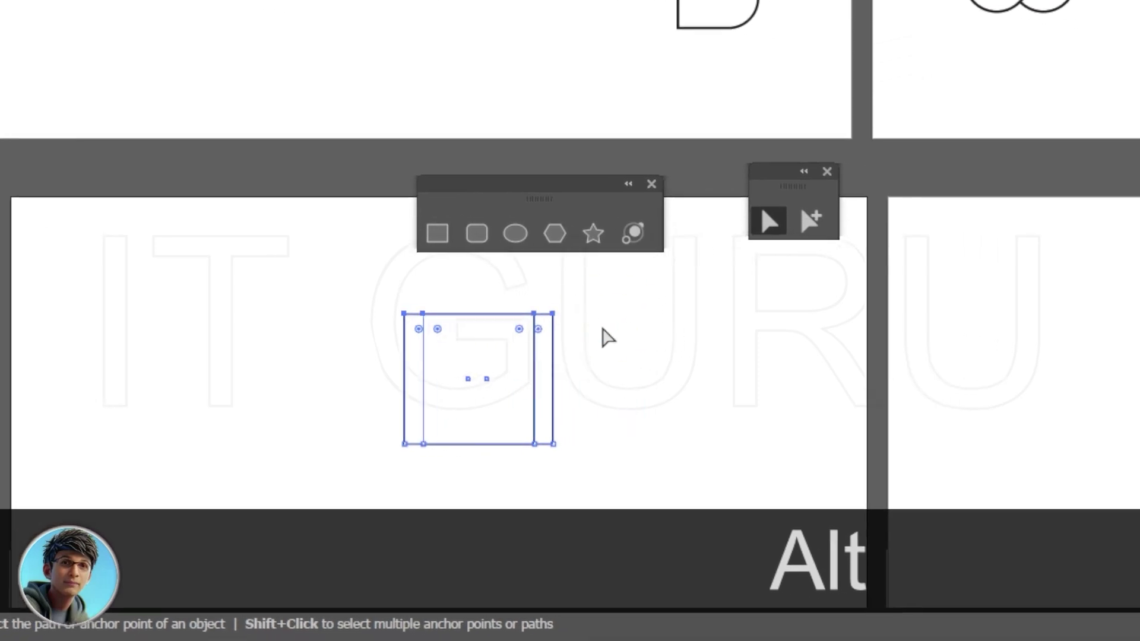
key("ctrl+z")
key("ctrl+z")
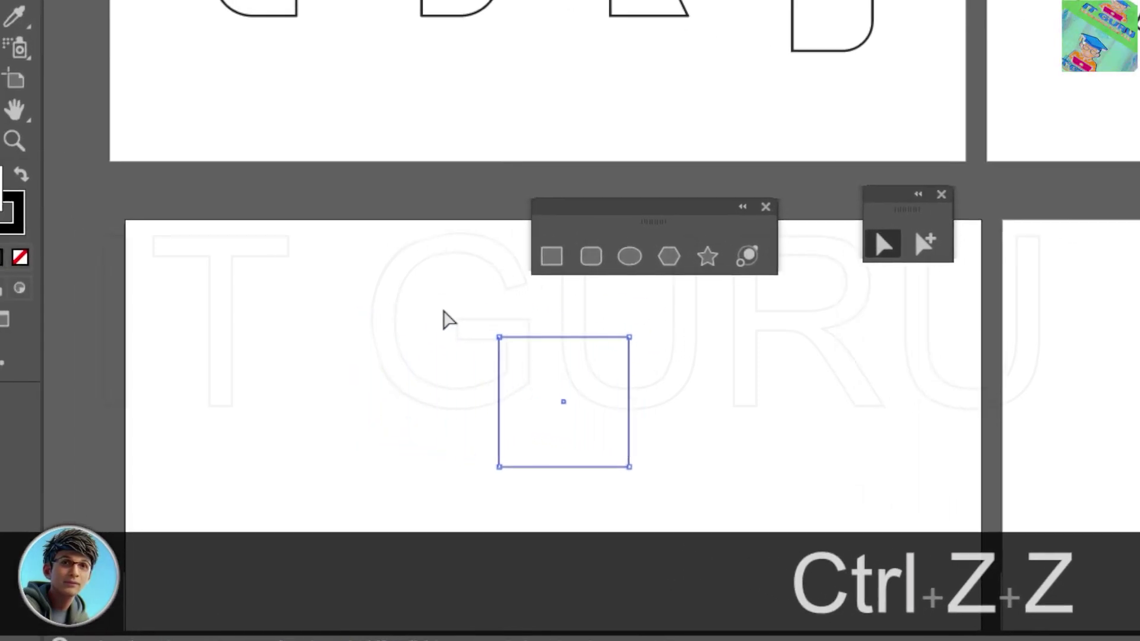
Move the square's top-right and top-left anchor points inward one at a time to form a trapezoid.
left_click_drag(304, 283, 548, 337)
left_click_drag(635, 346, 632, 342)
mouse_move(571, 313)
left_mouse_down()
mouse_move(542, 316)
mouse_move(585, 324)
mouse_move(576, 322)
left_mouse_up()
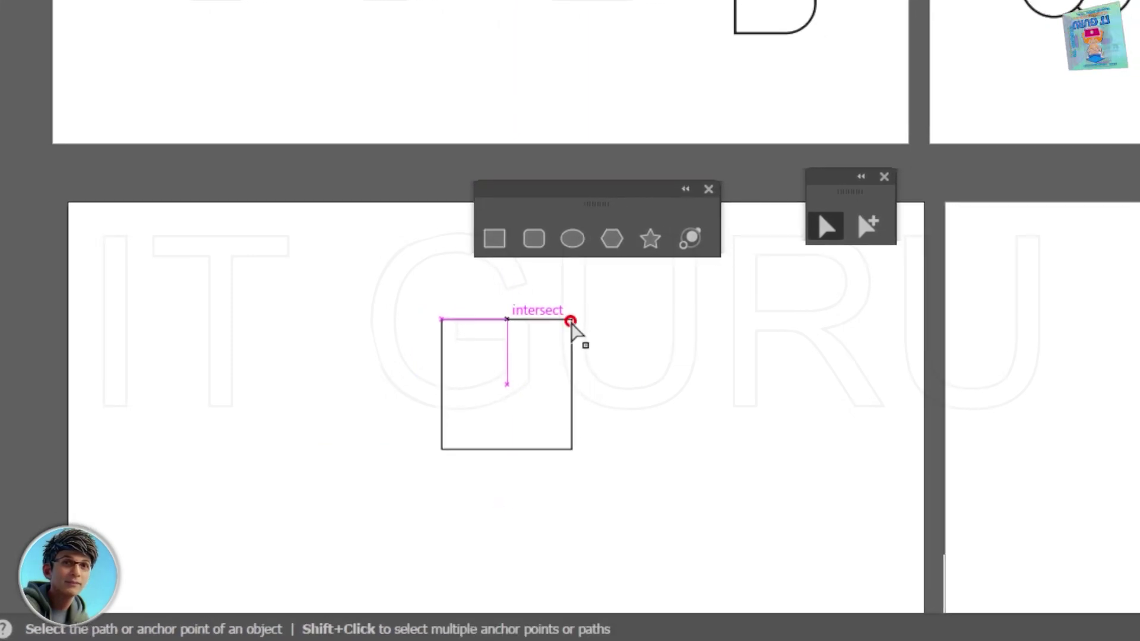
left_click(652, 335)
left_click_drag(502, 296, 536, 319)
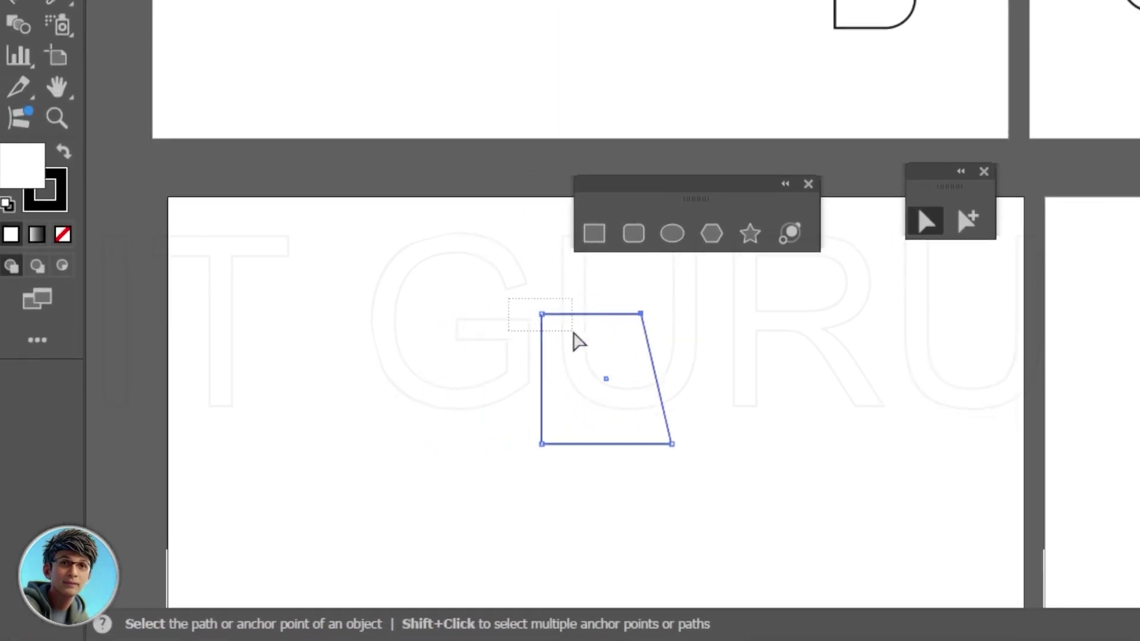
left_click_drag(436, 321, 470, 320)
left_click_drag(573, 321, 574, 321)
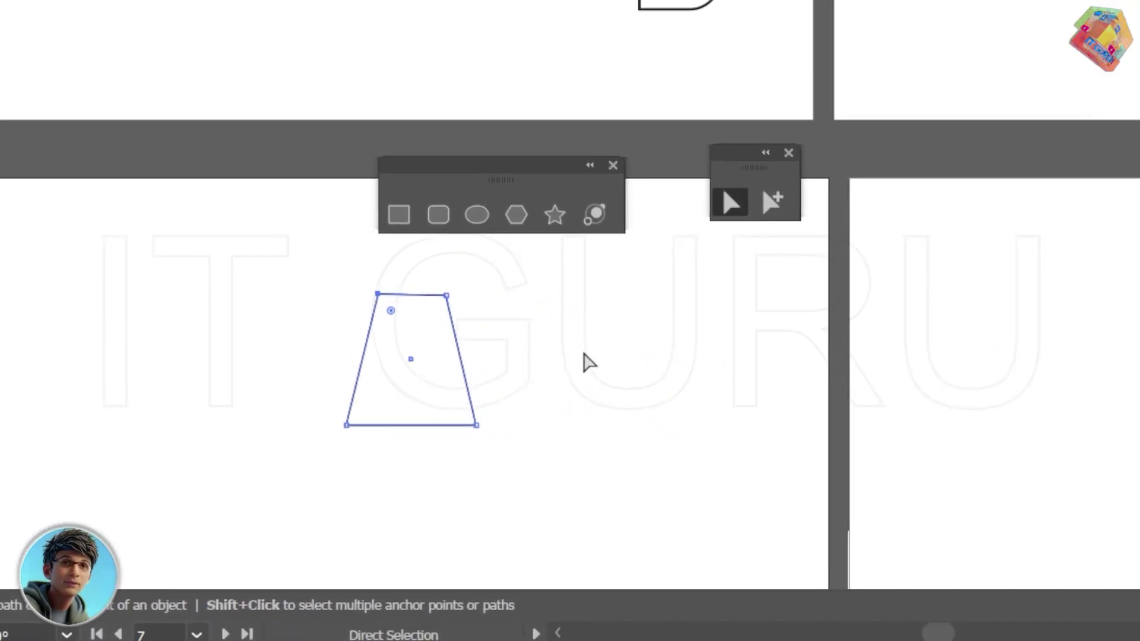
Bring the trapezoid's two top anchor points closer together to narrow its upper edge, and deselect the shape.
left_click(781, 387)
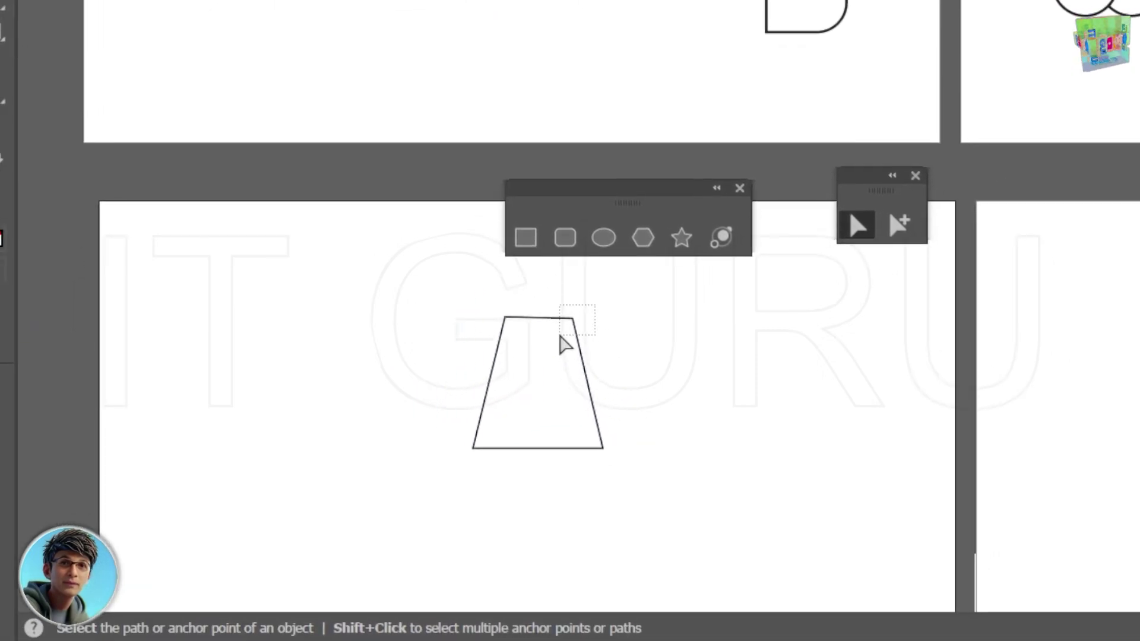
left_click(529, 294)
mouse_move(566, 315)
left_mouse_down()
mouse_move(584, 325)
mouse_move(558, 325)
mouse_move(612, 324)
mouse_move(562, 325)
mouse_move(582, 324)
left_mouse_up()
left_click(502, 325)
left_click(728, 352)
key("v")
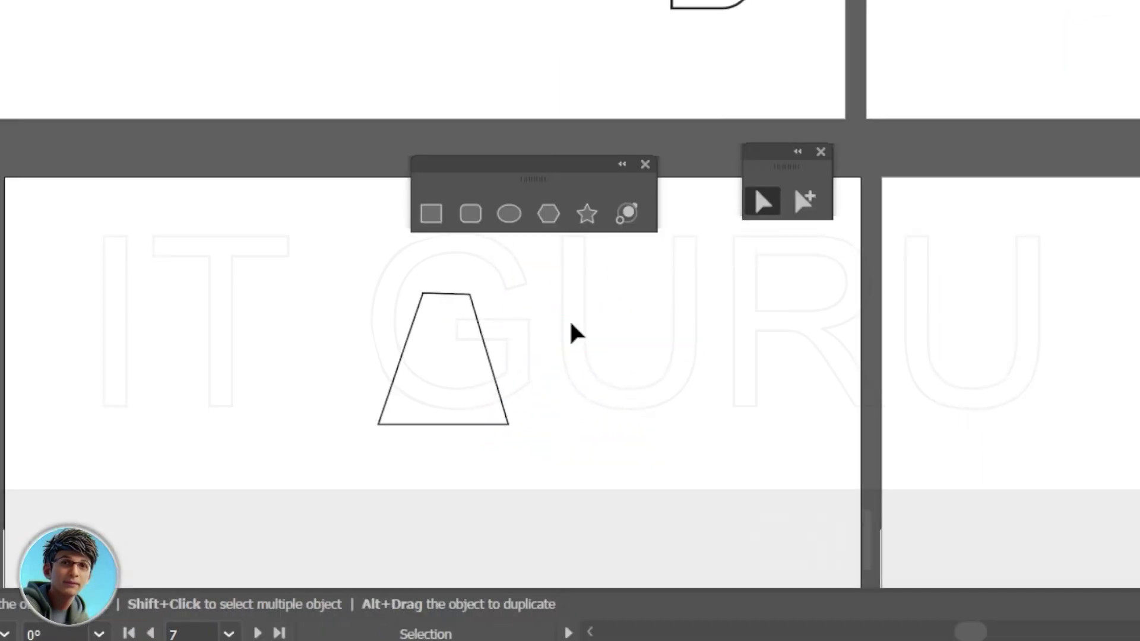
Undo the trapezoid's anchor point moves back to the original square.
key("ctrl+z")
key("ctrl+z")
key("ctrl+z")
key("ctrl+z")
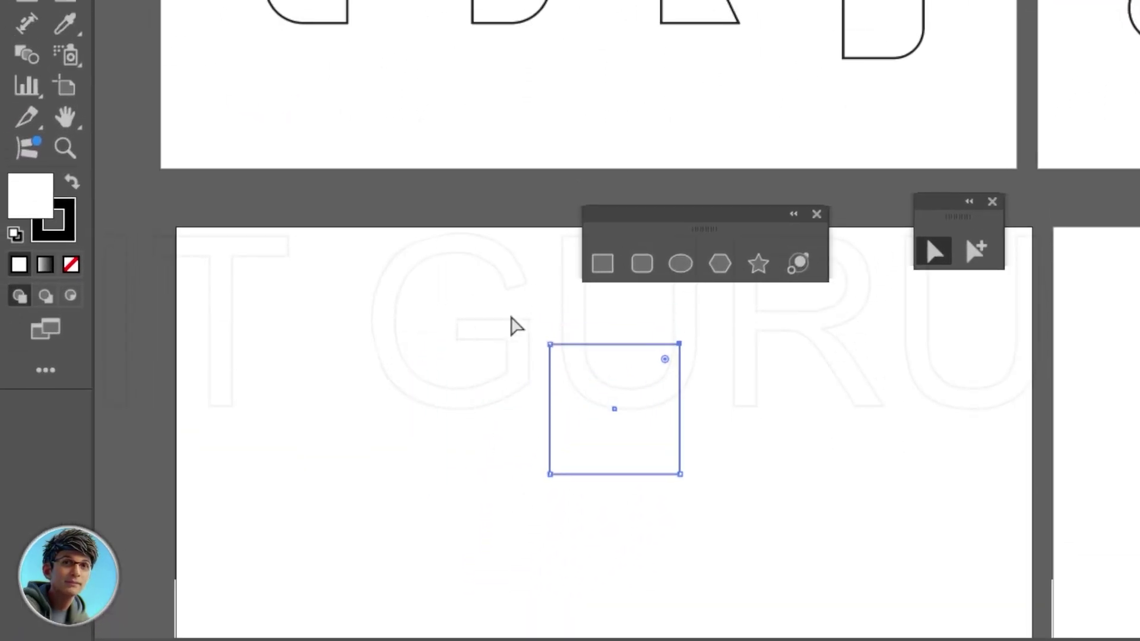
Fully round the square's two left corners with the live corner control, and undo the rounding.
left_click_drag(511, 317, 595, 539)
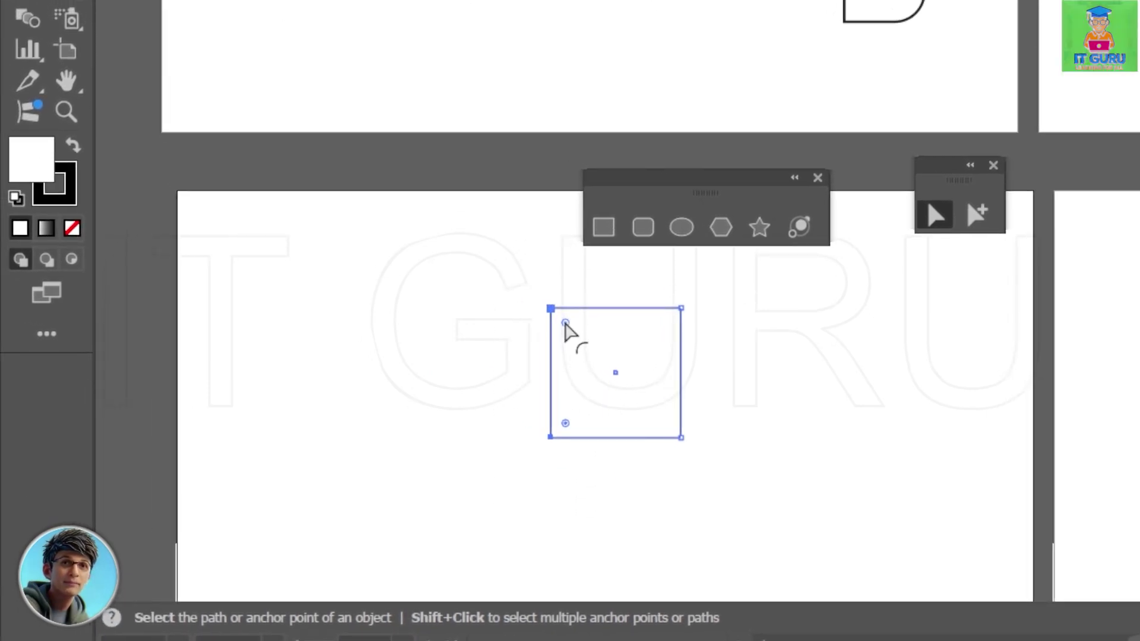
left_click_drag(566, 323, 616, 374)
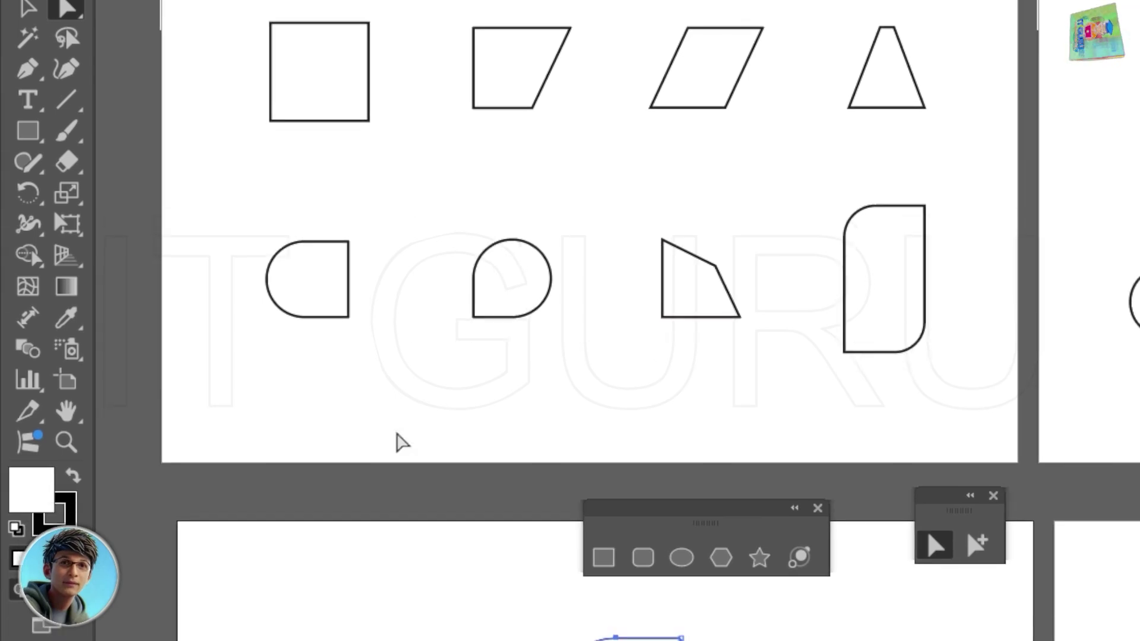
key("ctrl+z")
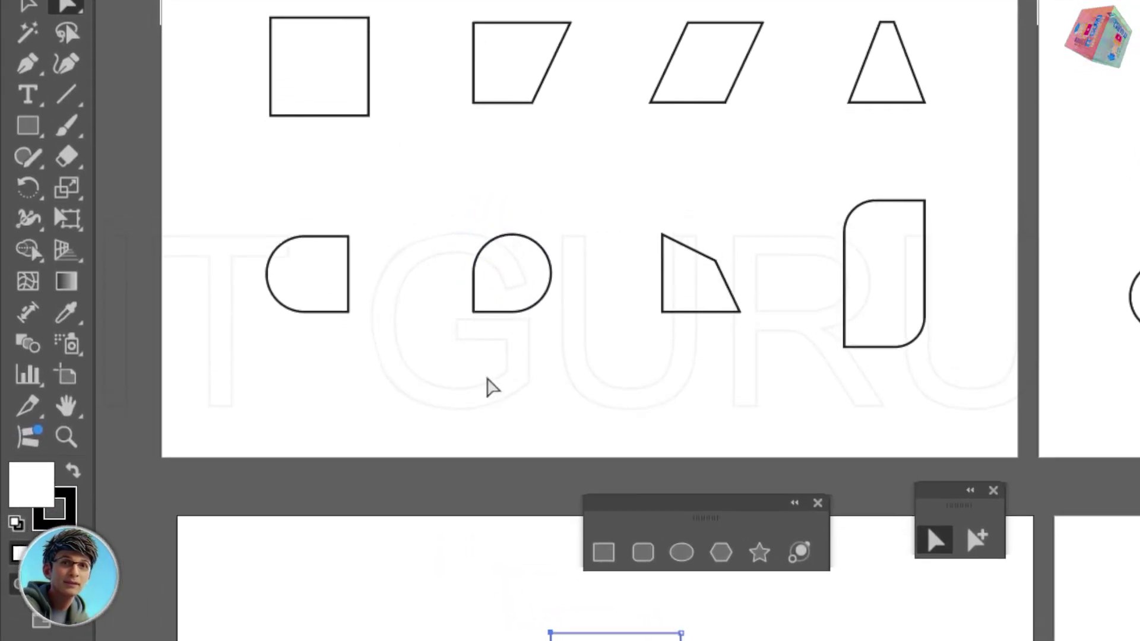
Fully round the square's two top corners and its bottom-right corner with the live corner control, and undo the rounding.
left_click(579, 356)
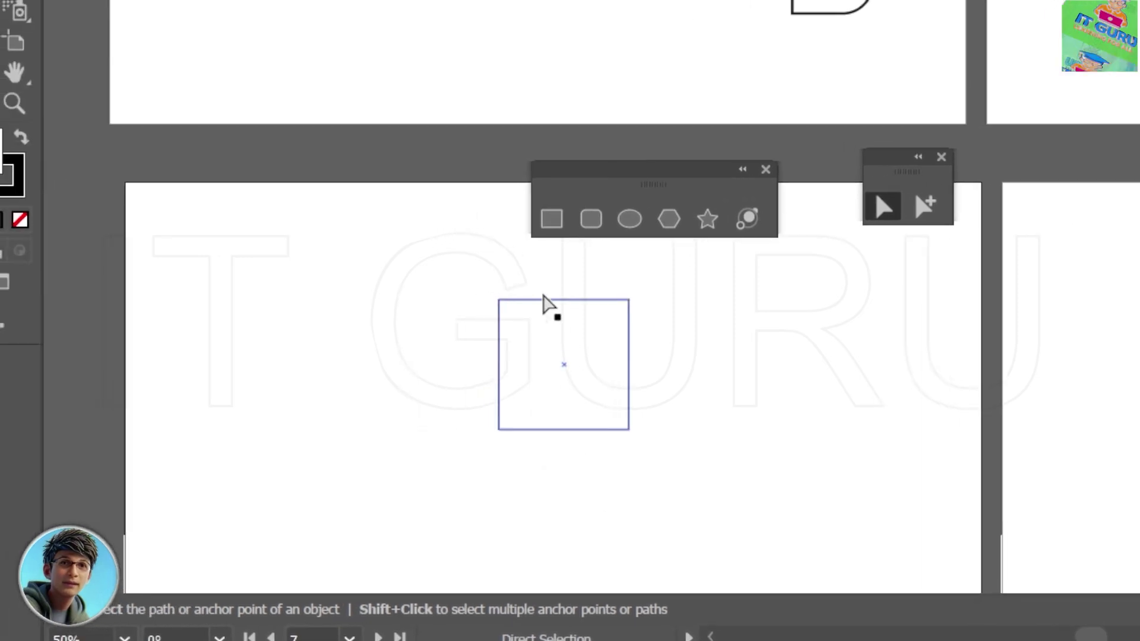
left_click_drag(478, 278, 745, 345)
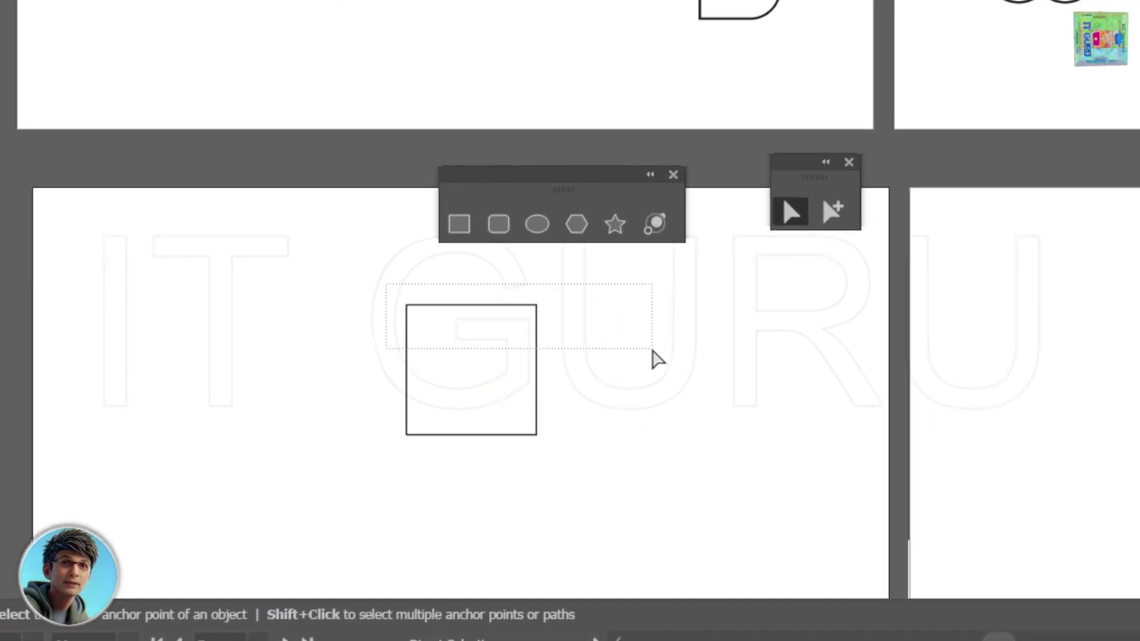
left_click_drag(657, 359, 656, 358)
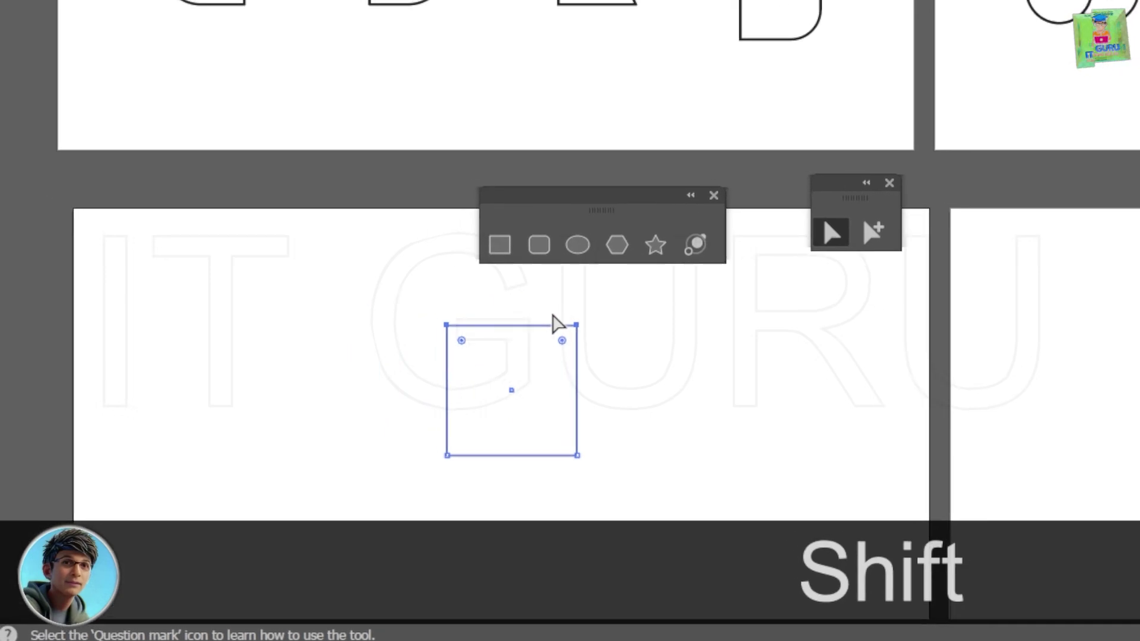
left_click_drag(486, 285, 584, 473)
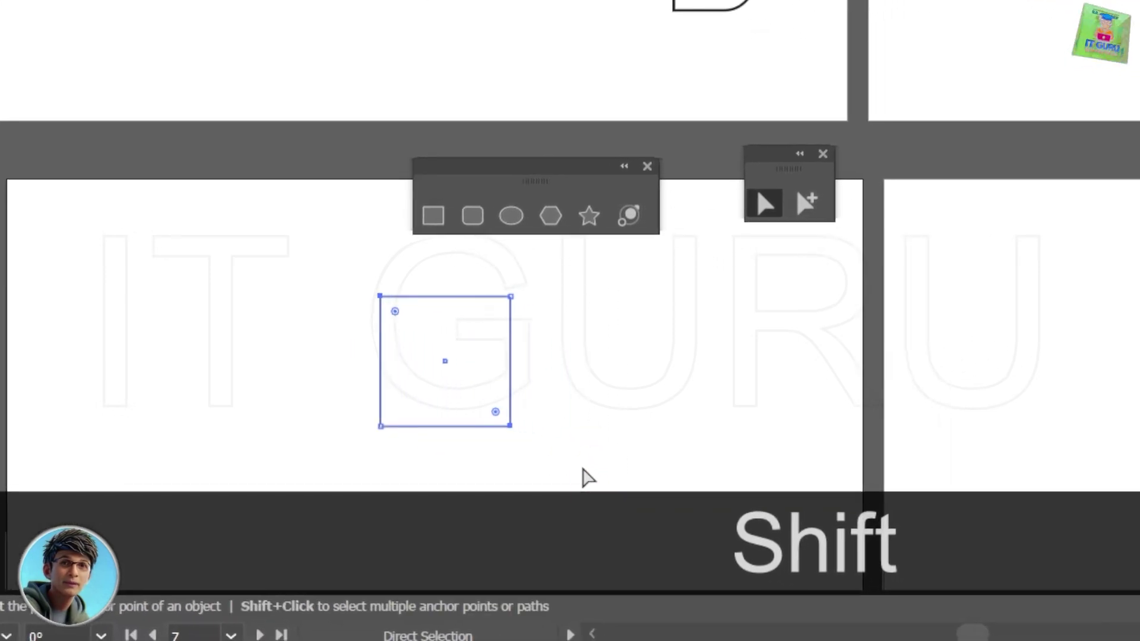
left_click_drag(406, 285, 673, 331)
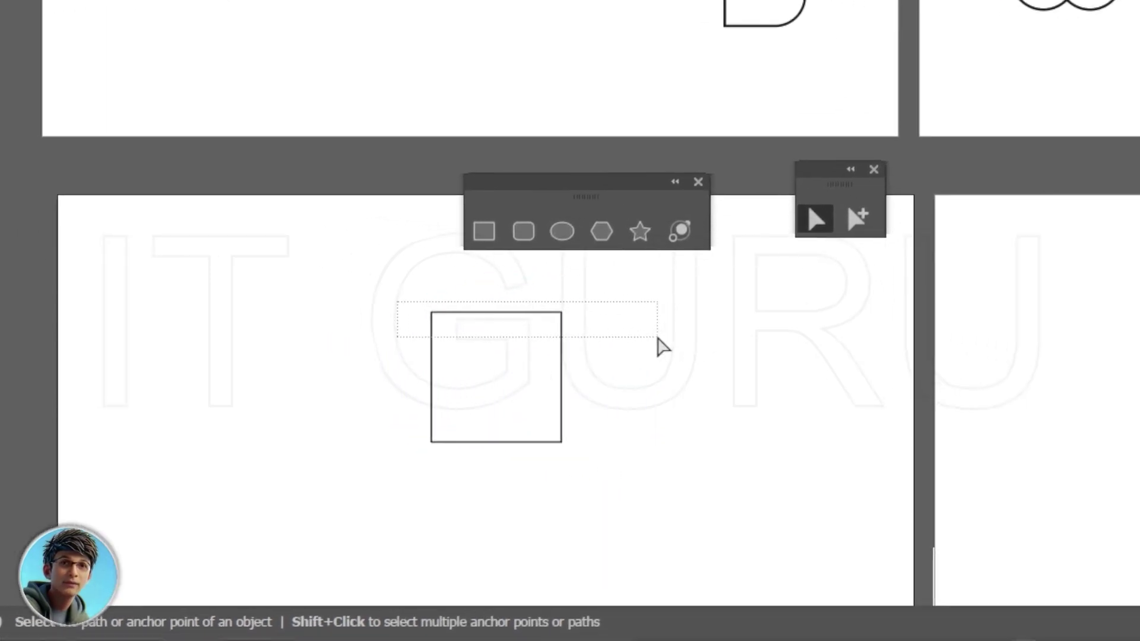
left_click(499, 425, "shift")
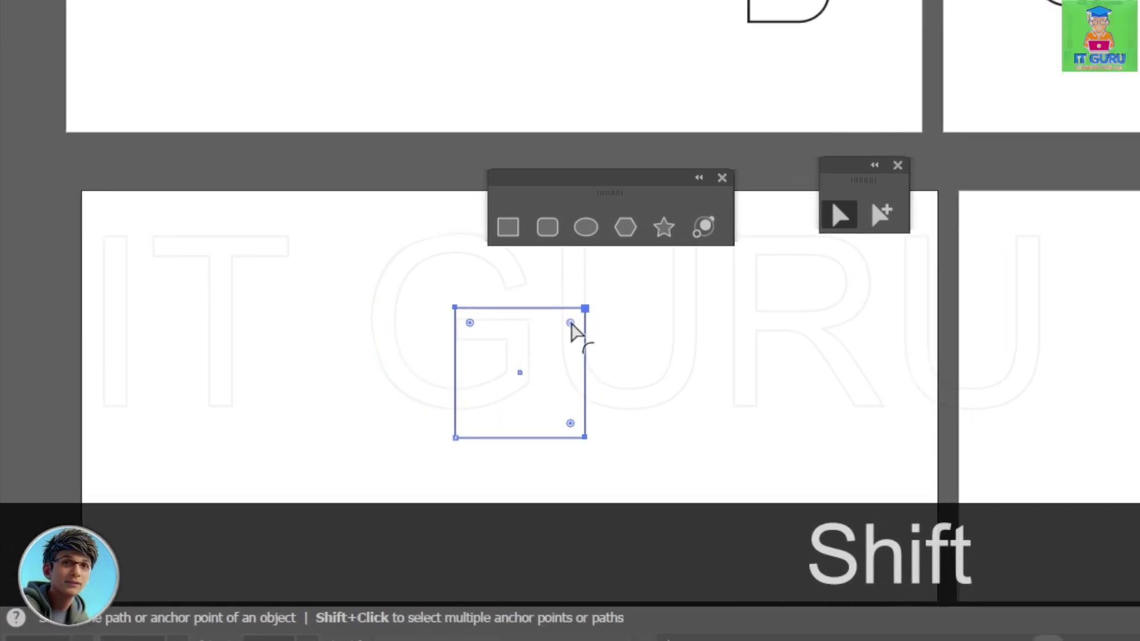
left_click_drag(574, 319, 516, 419)
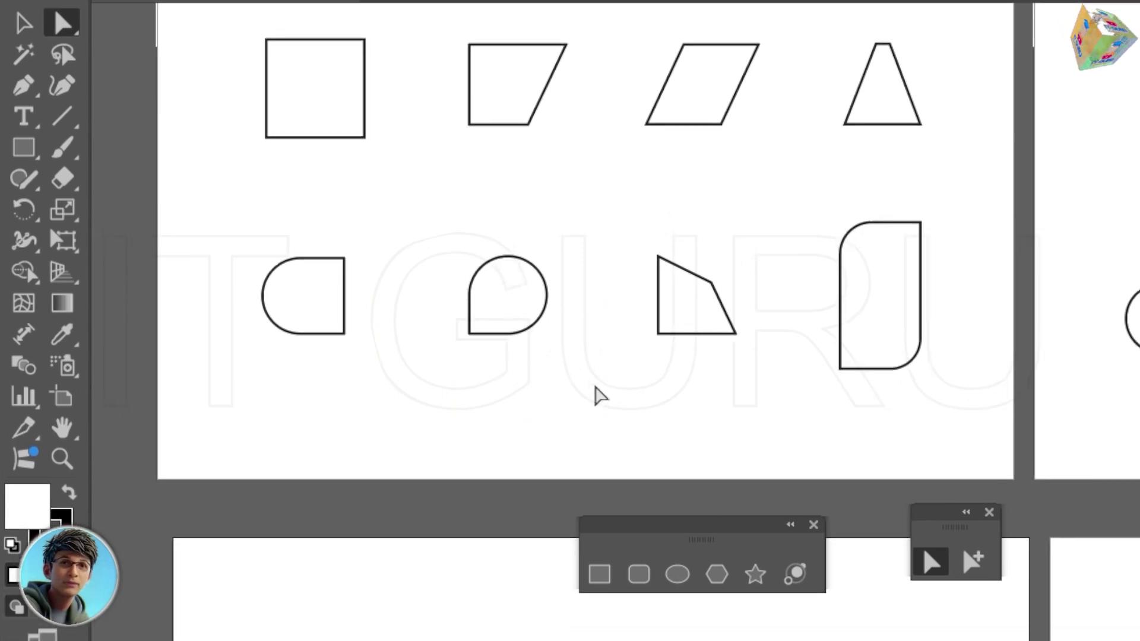
key("ctrl+z")
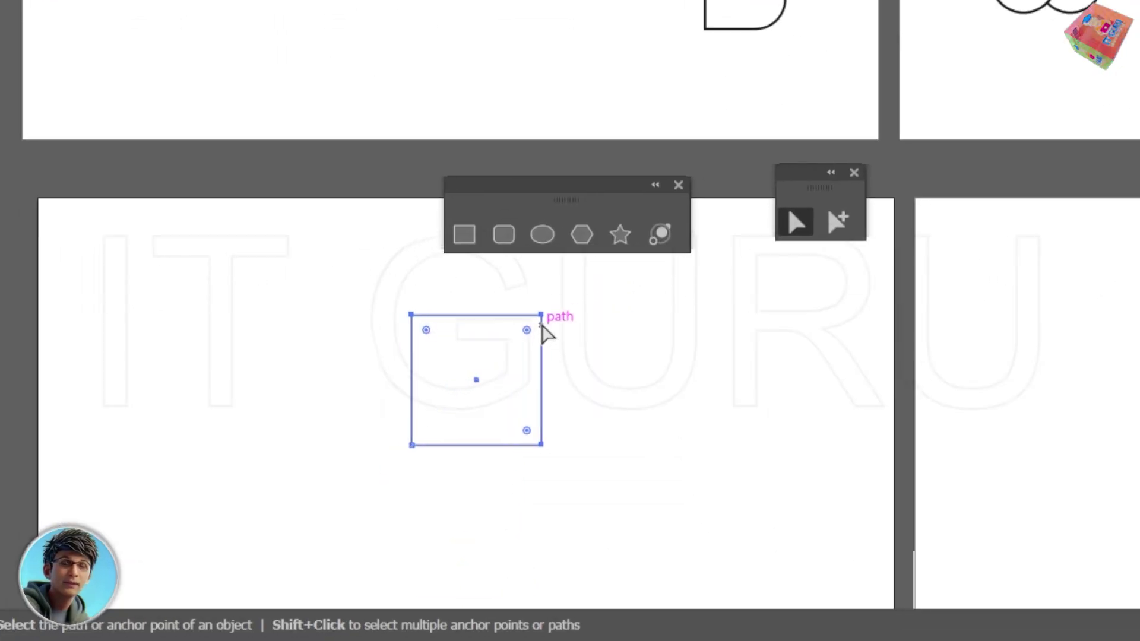
Move the square's top-right anchor point diagonally inward to form an irregular quadrilateral, and undo the move.
left_click_drag(515, 358, 467, 414)
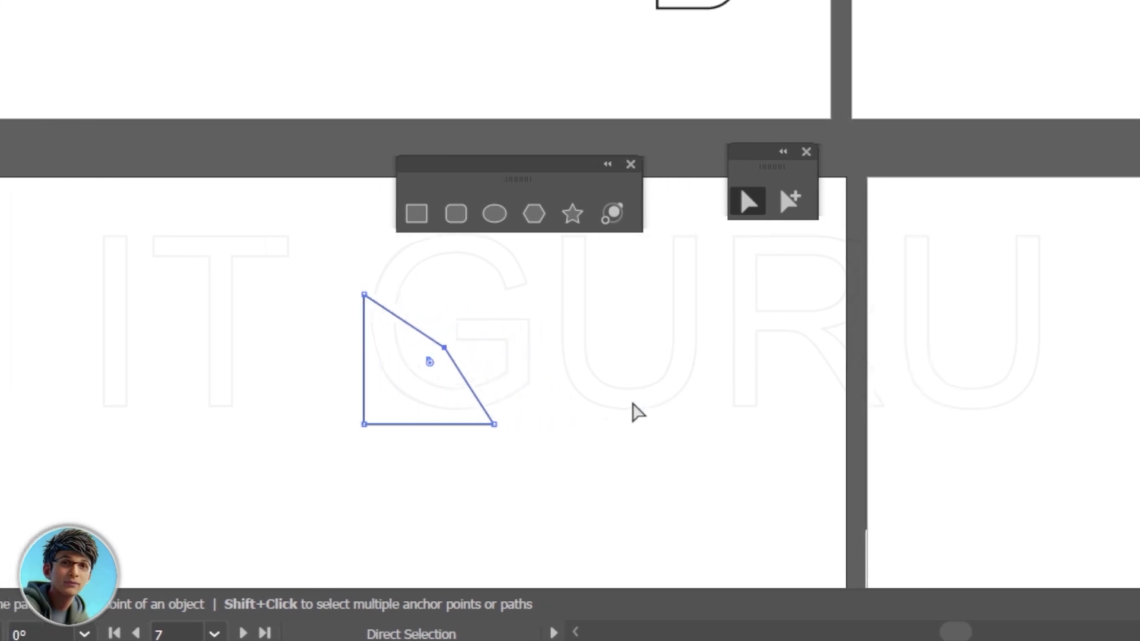
key("ctrl+z")
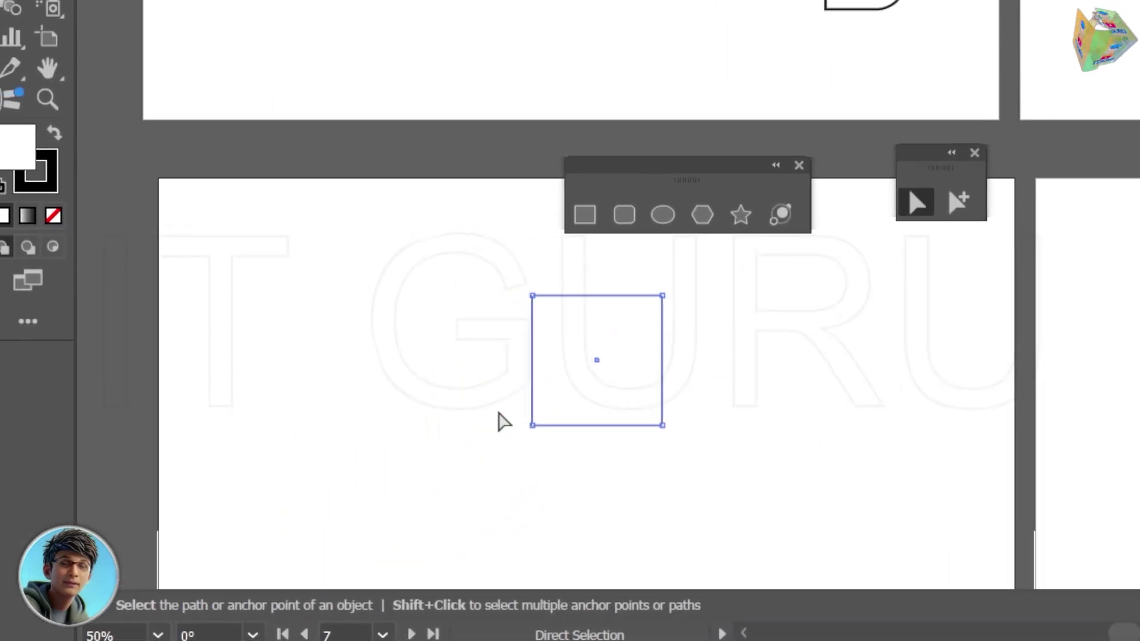
Stretch the square's bottom edge downward into a tall rectangle and round its top-left and bottom-right corners.
left_click_drag(564, 432, 572, 489)
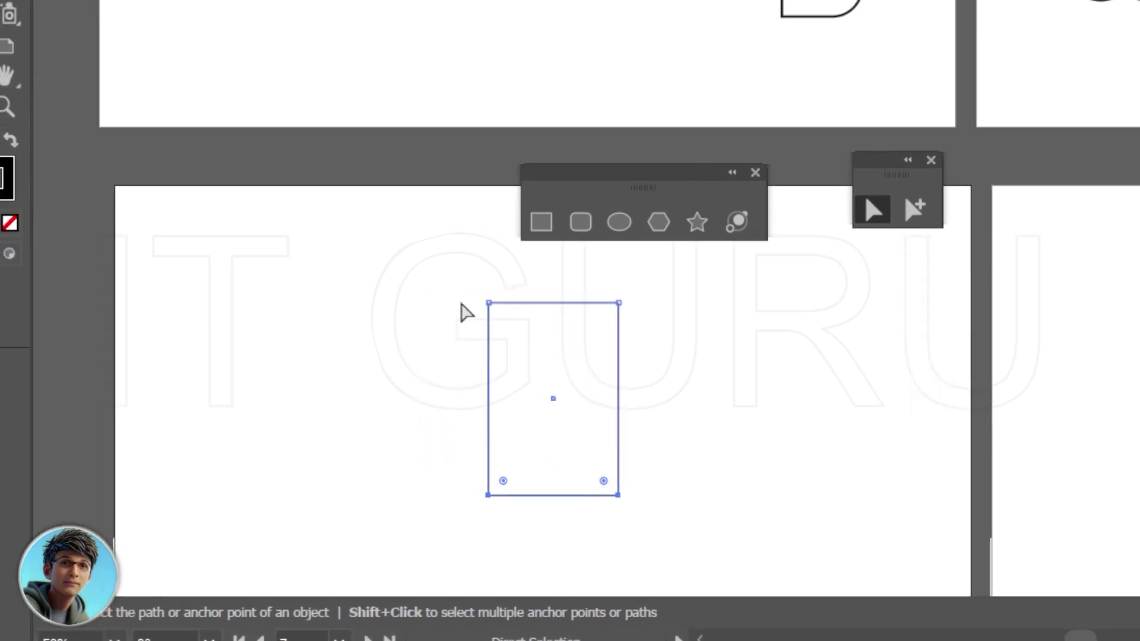
left_click(562, 360)
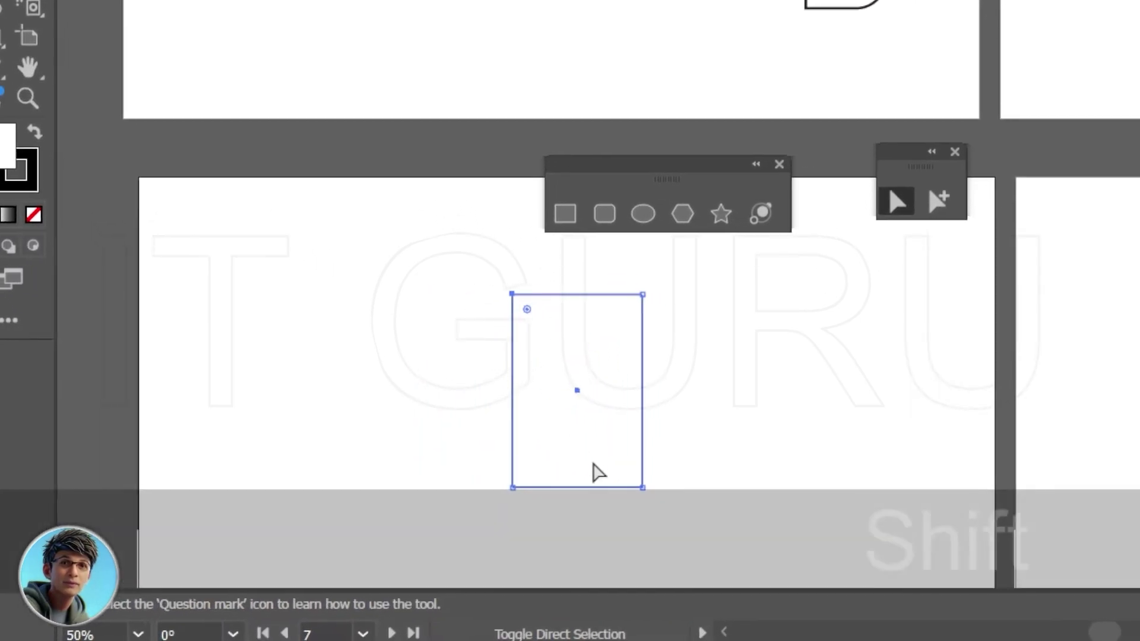
left_click(652, 494, "shift")
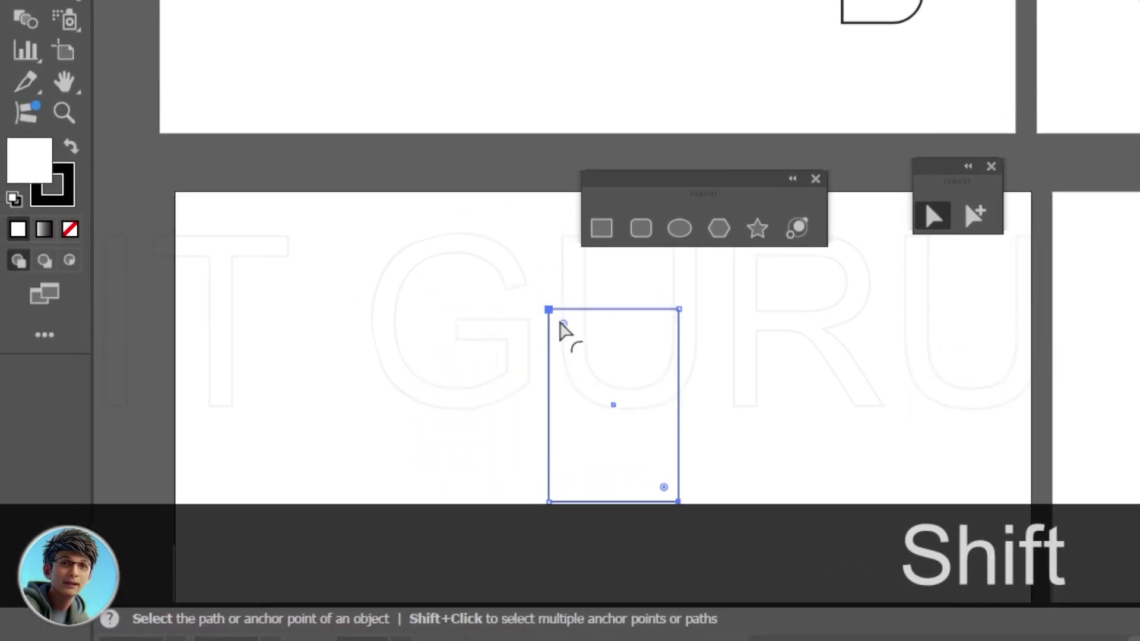
left_click_drag(479, 309, 497, 338)
left_click_drag(580, 340, 600, 363)
left_click(986, 269)
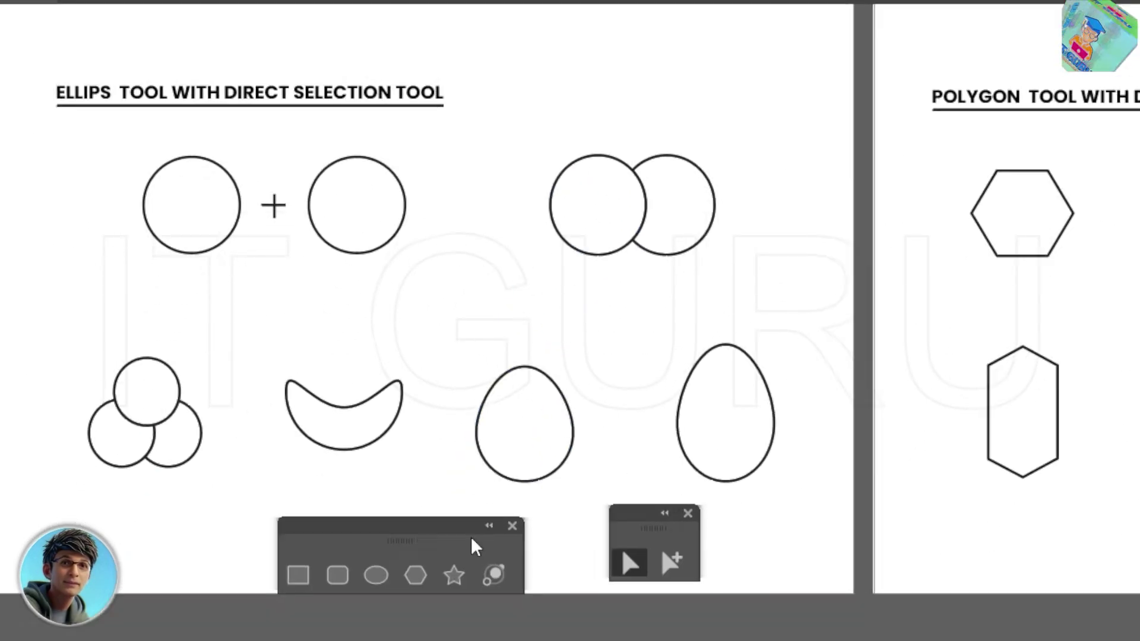
Draw a circle about 115 pt in diameter on the empty artboard below the ellipse examples.
left_click(376, 575)
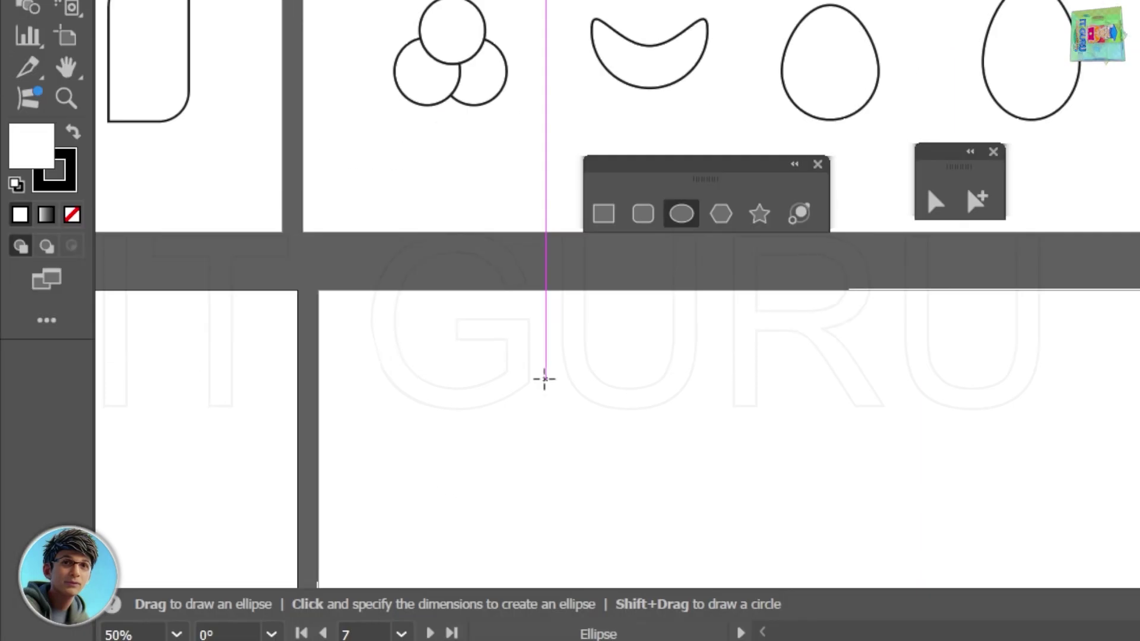
left_click_drag(545, 375, 661, 492)
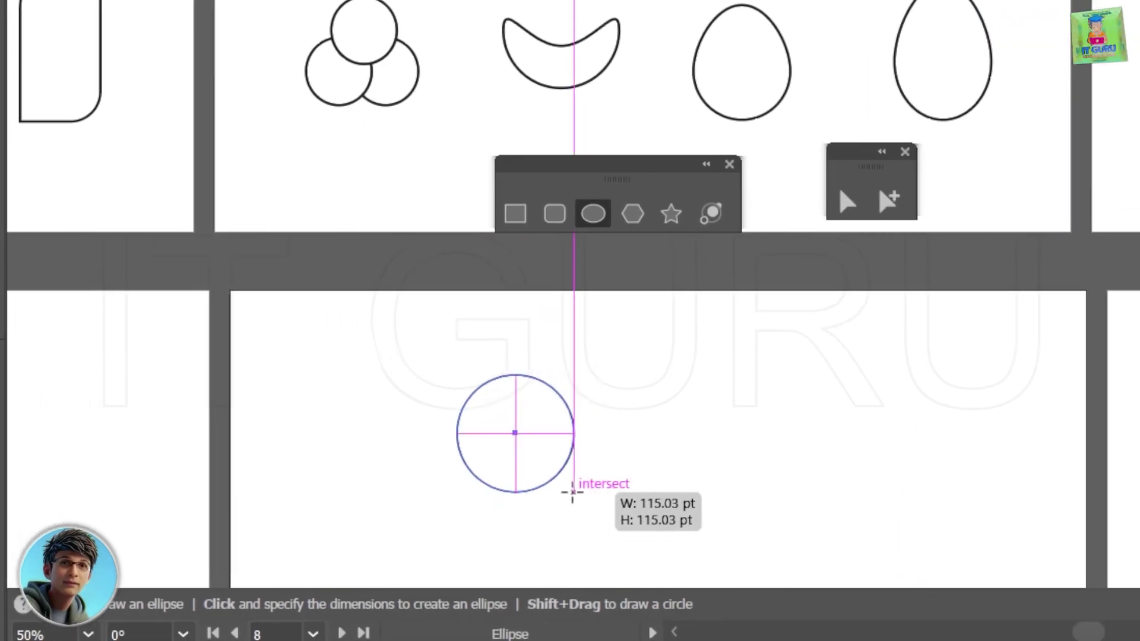
left_click_drag(572, 492, 572, 491)
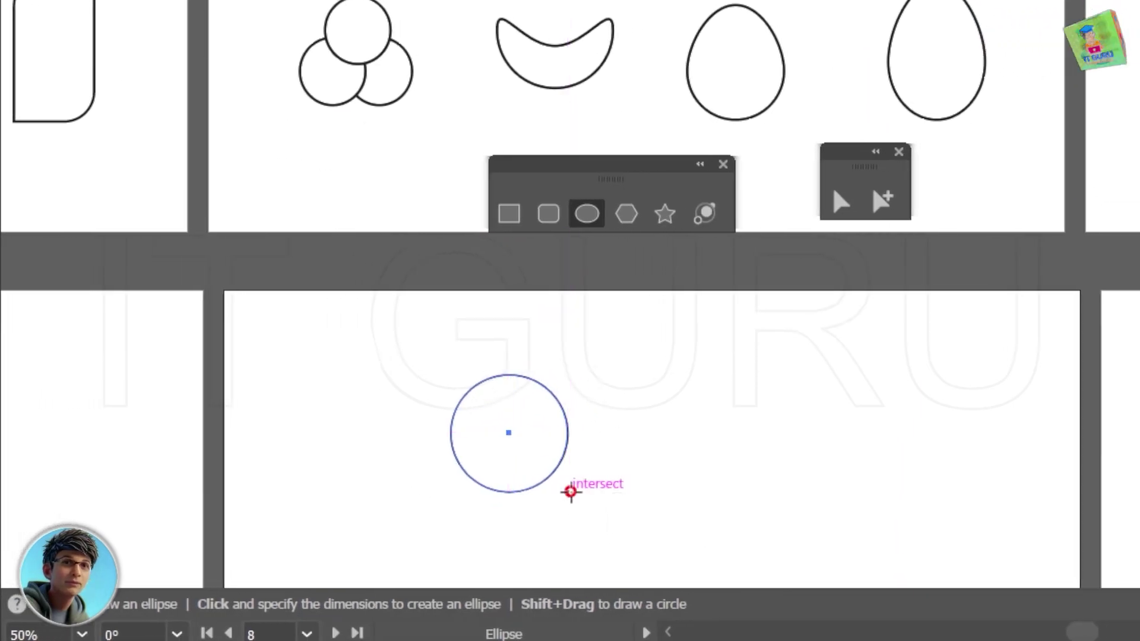
Overlap the circle with a duplicate placed behind it, and undo back to the single circle.
mouse_move(560, 434)
left_mouse_down()
mouse_move(662, 434)
mouse_move(567, 445)
left_mouse_up()
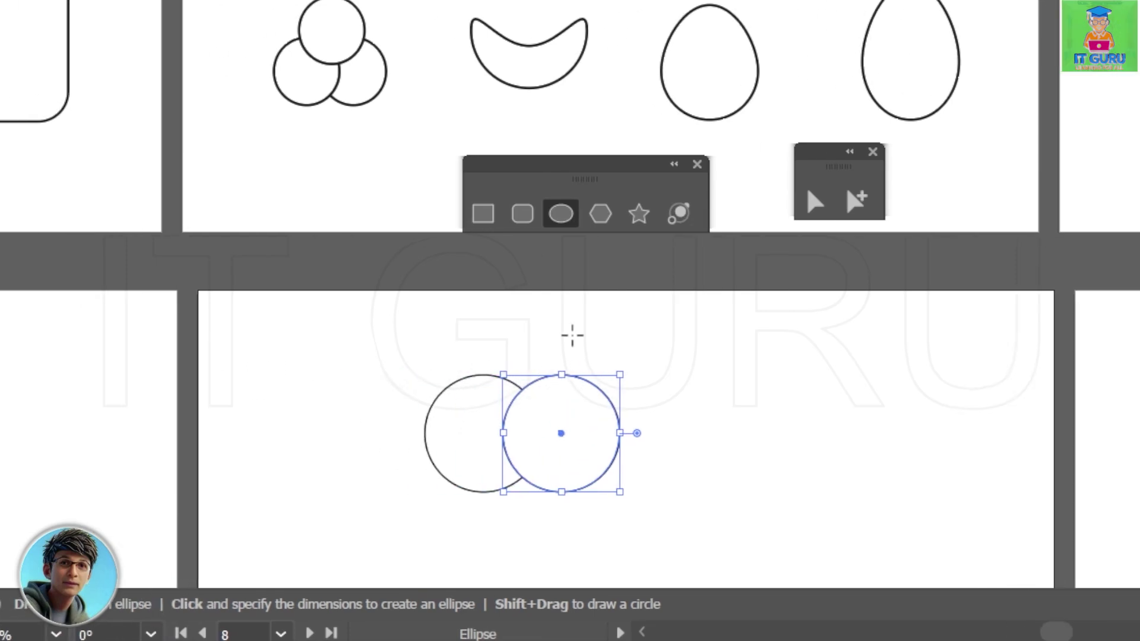
key("v")
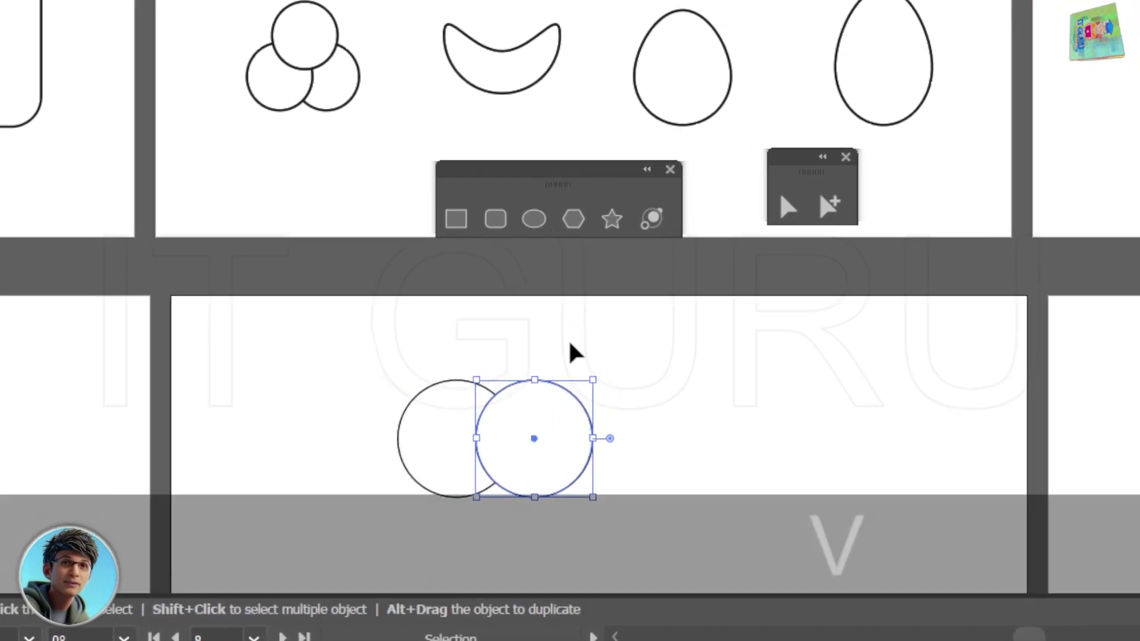
left_click(678, 368)
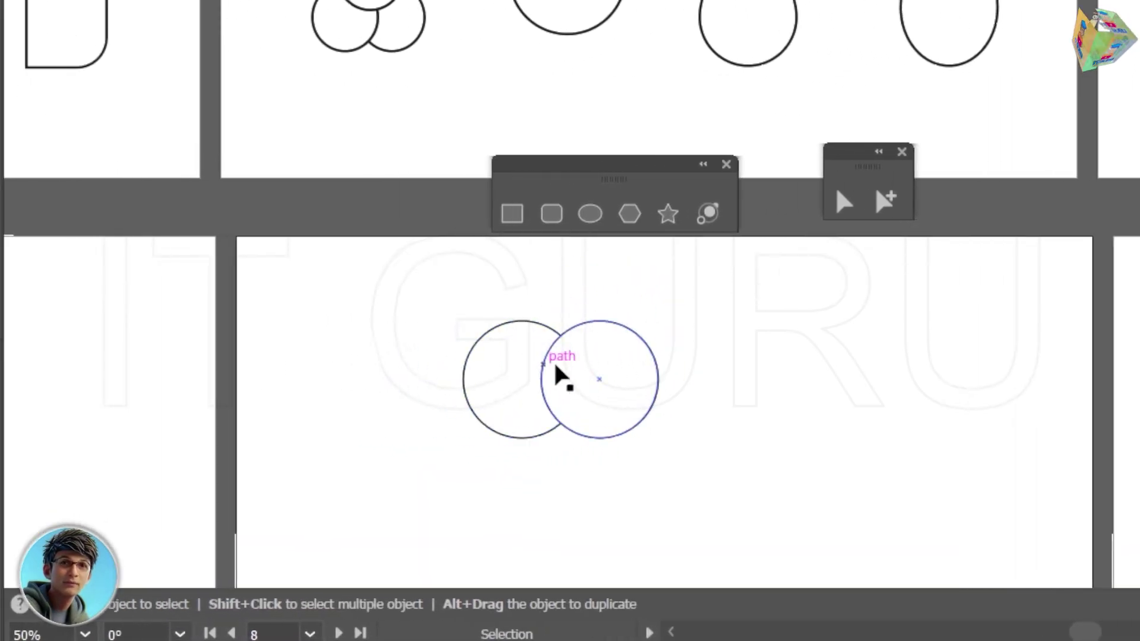
left_click(655, 362)
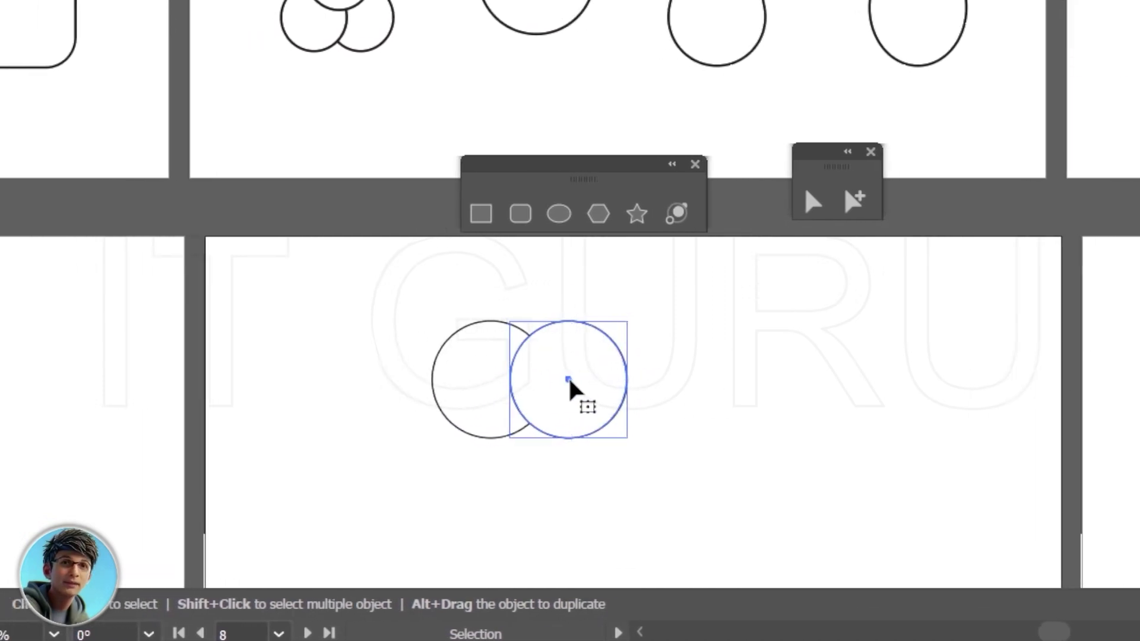
mouse_move(518, 379)
left_mouse_down()
mouse_move(393, 390)
mouse_move(500, 393)
mouse_move(509, 381)
left_mouse_up()
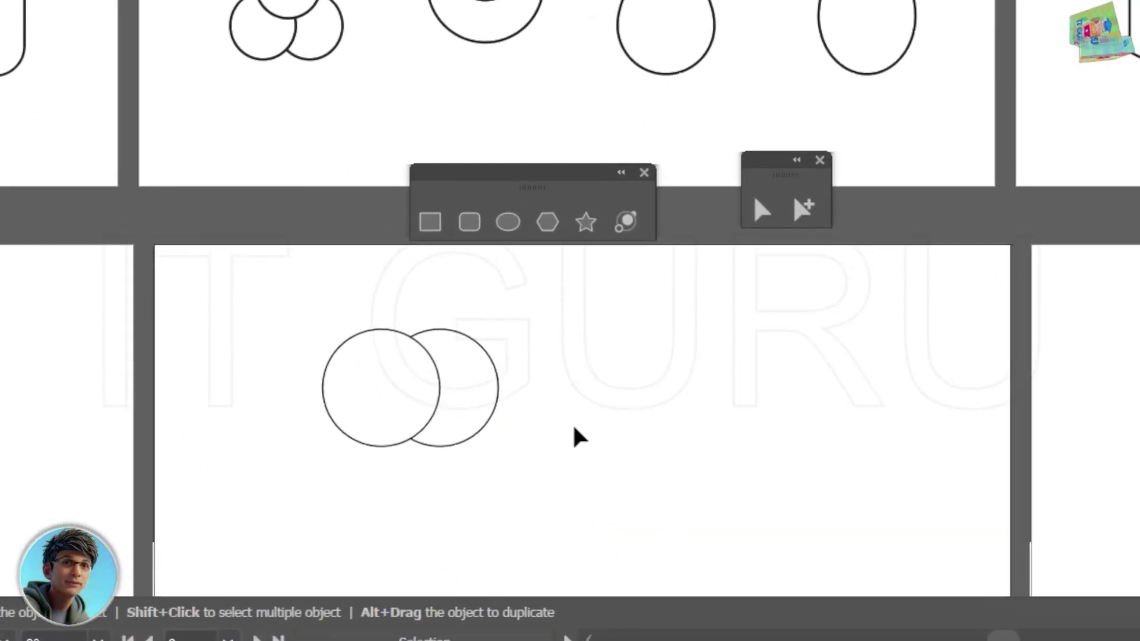
key("ctrl+z")
key("ctrl+z")
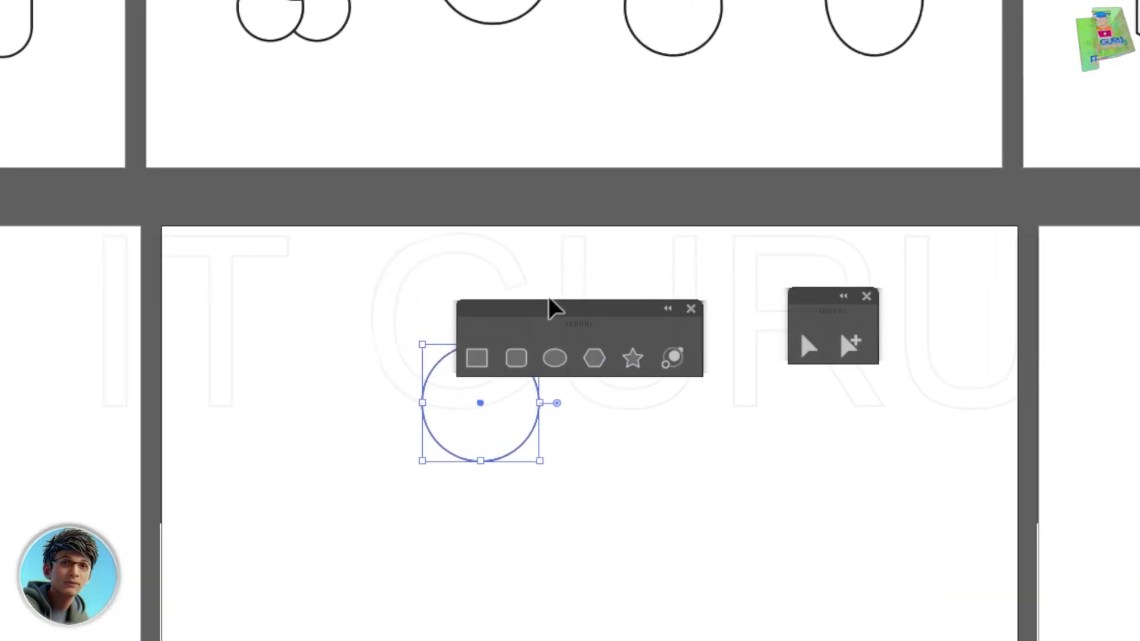
Move the two floating tool panels up so they no longer cover the circle.
left_click(549, 298)
left_click_drag(550, 314, 613, 163)
left_click_drag(804, 302, 838, 176)
Scale the circle down and duplicate it twice to build a triangular cluster of three overlapping circles.
left_click(484, 392)
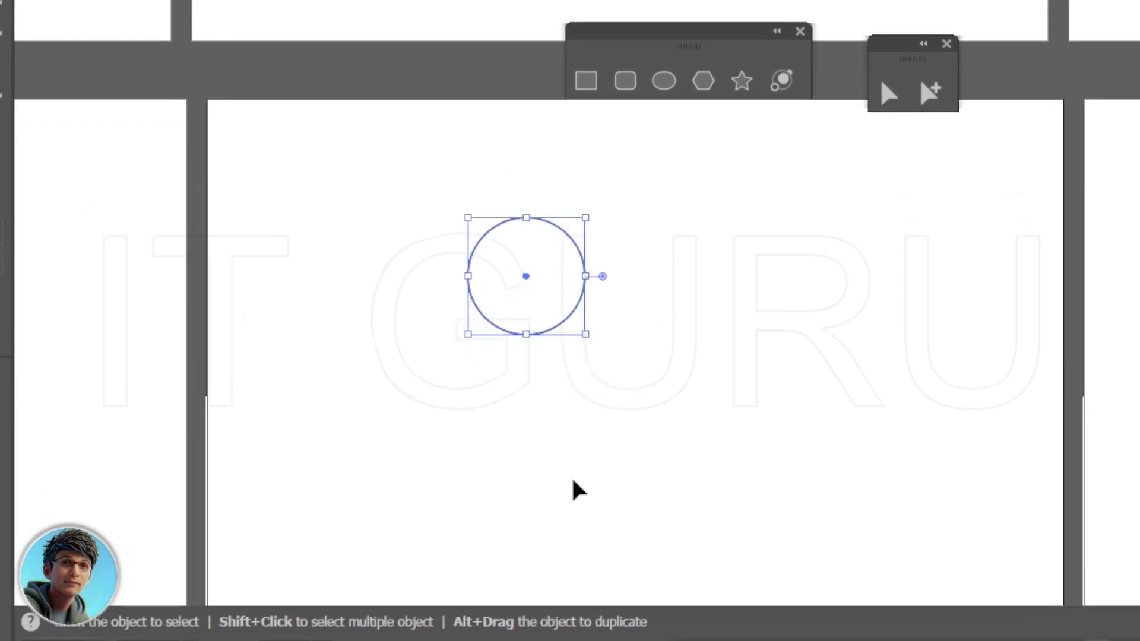
left_click_drag(586, 334, 545, 297)
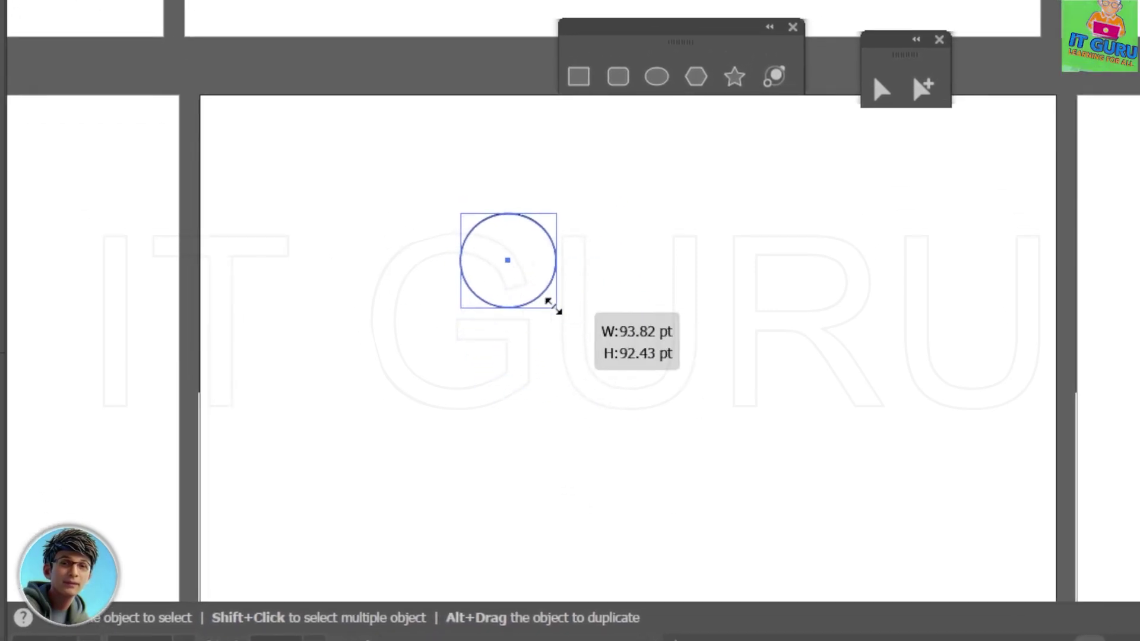
left_click_drag(503, 254, 504, 308)
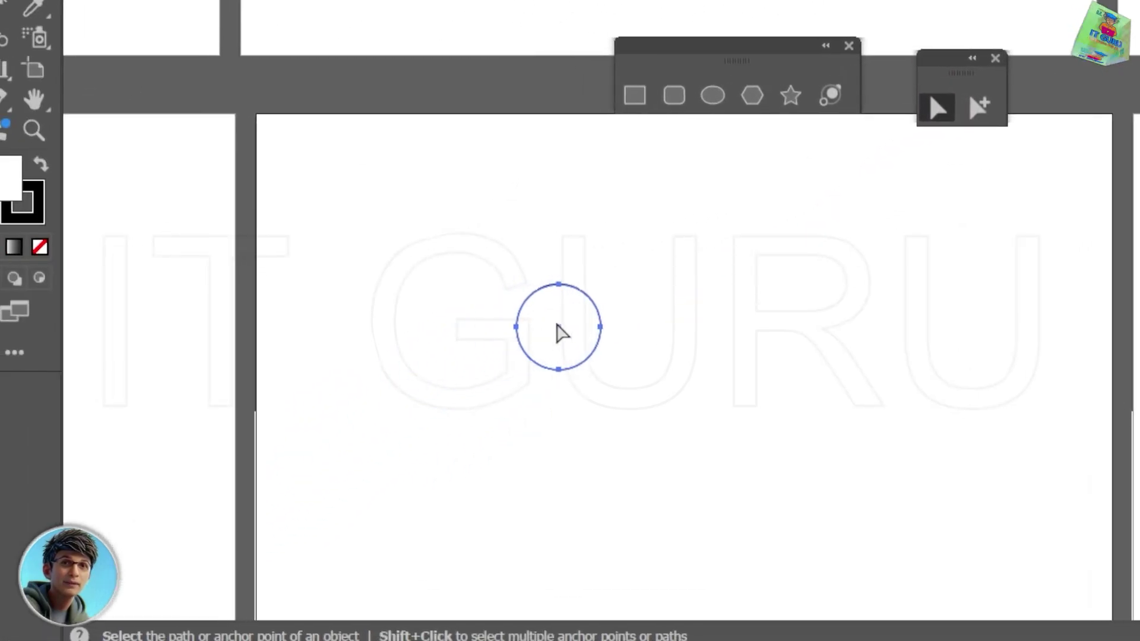
left_click_drag(271, 513, 240, 553)
left_click_drag(551, 349, 509, 328)
left_click(731, 315)
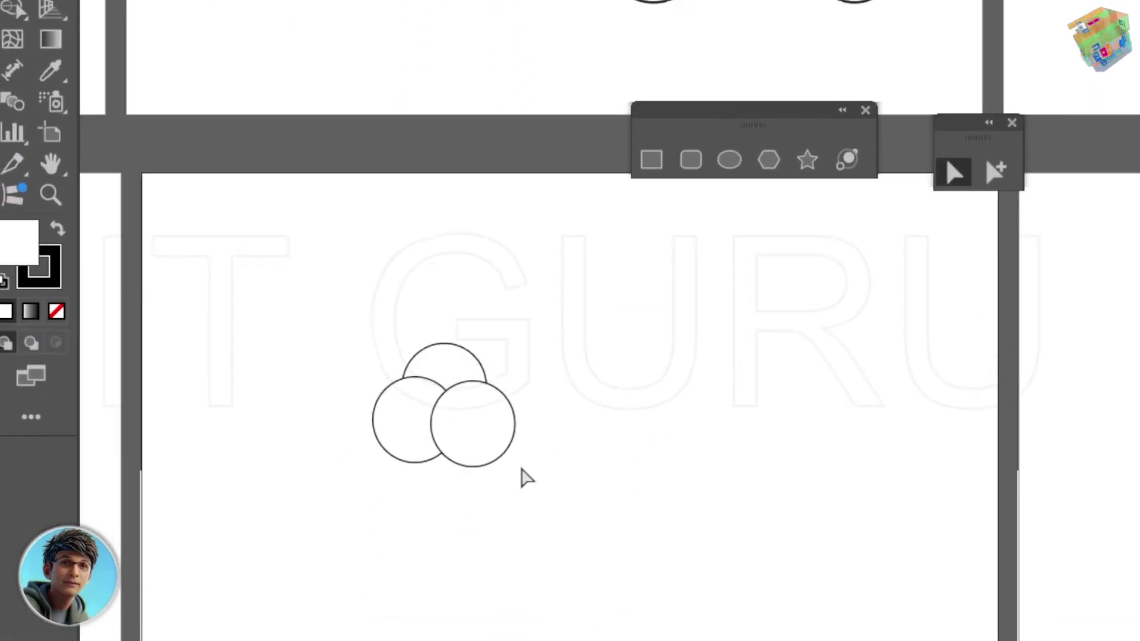
Move the cluster's lower-right circle out to the right and pull its top anchor point down to form a crescent.
left_click(475, 423)
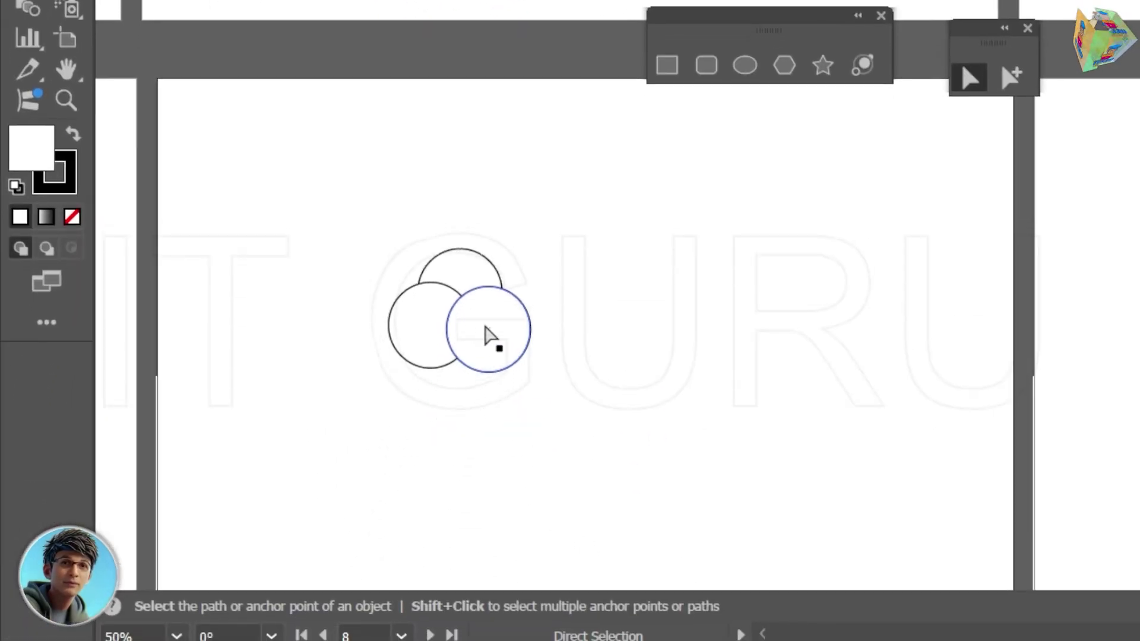
left_click_drag(496, 335, 677, 307)
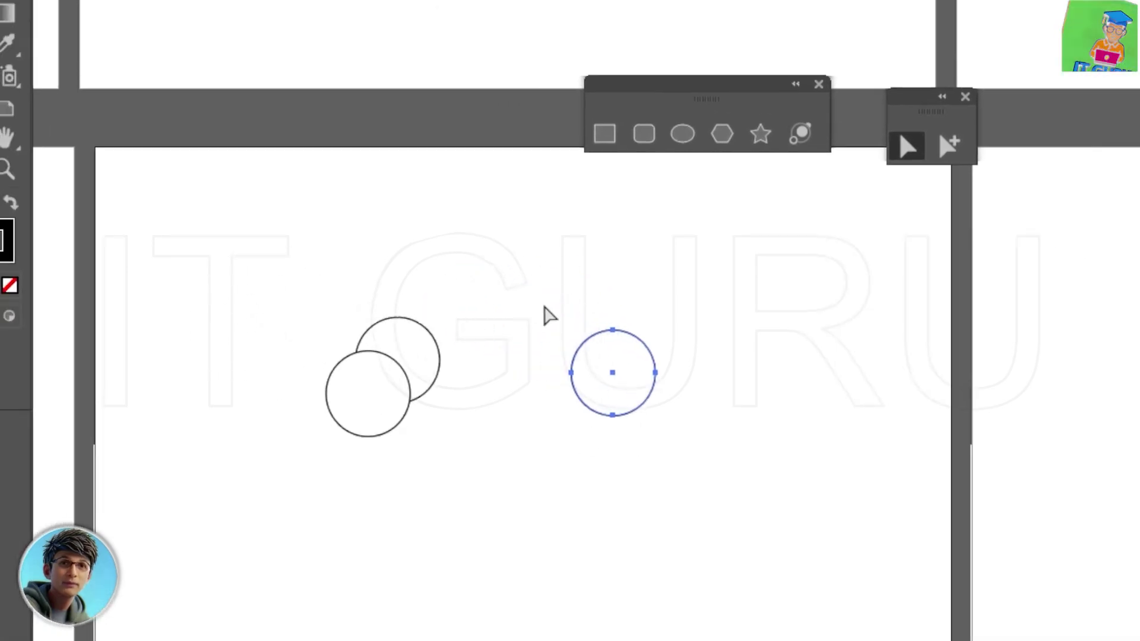
left_click_drag(613, 330, 613, 379)
left_click_drag(573, 344, 573, 356)
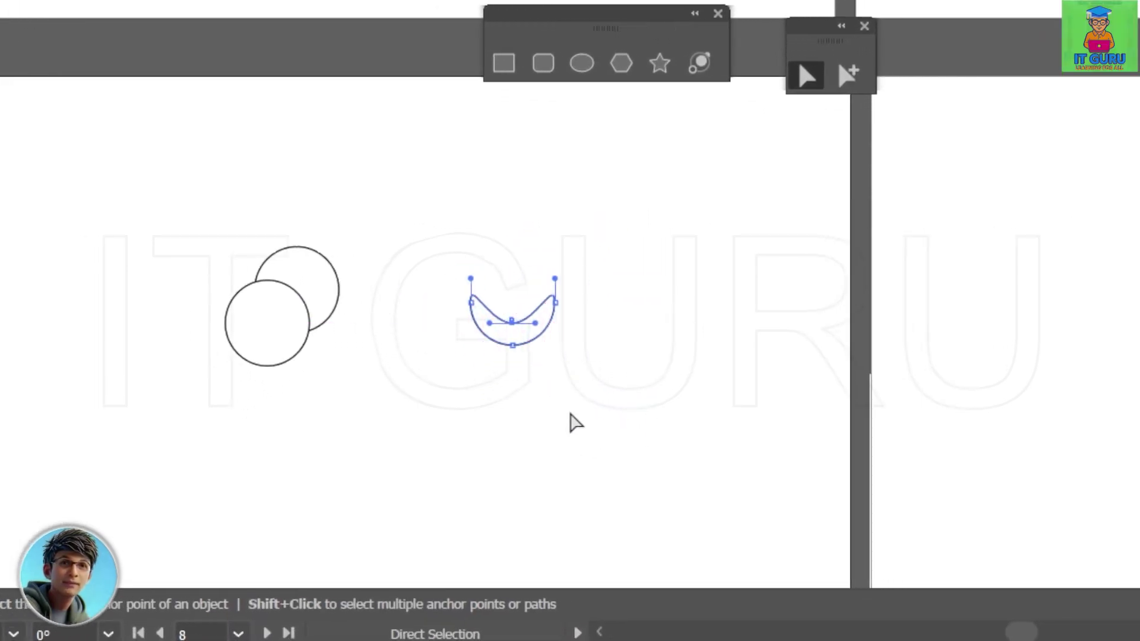
left_click(266, 193)
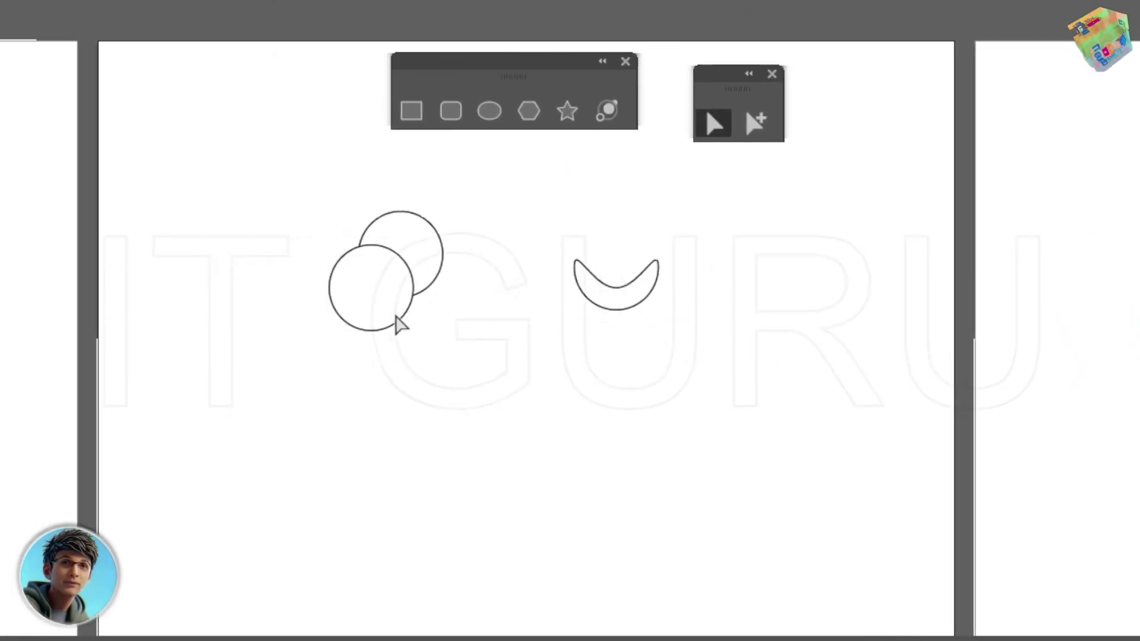
Move the cluster's front circle to the right of the crescent and raise its top anchor point to form an egg.
left_click_drag(529, 309, 937, 297)
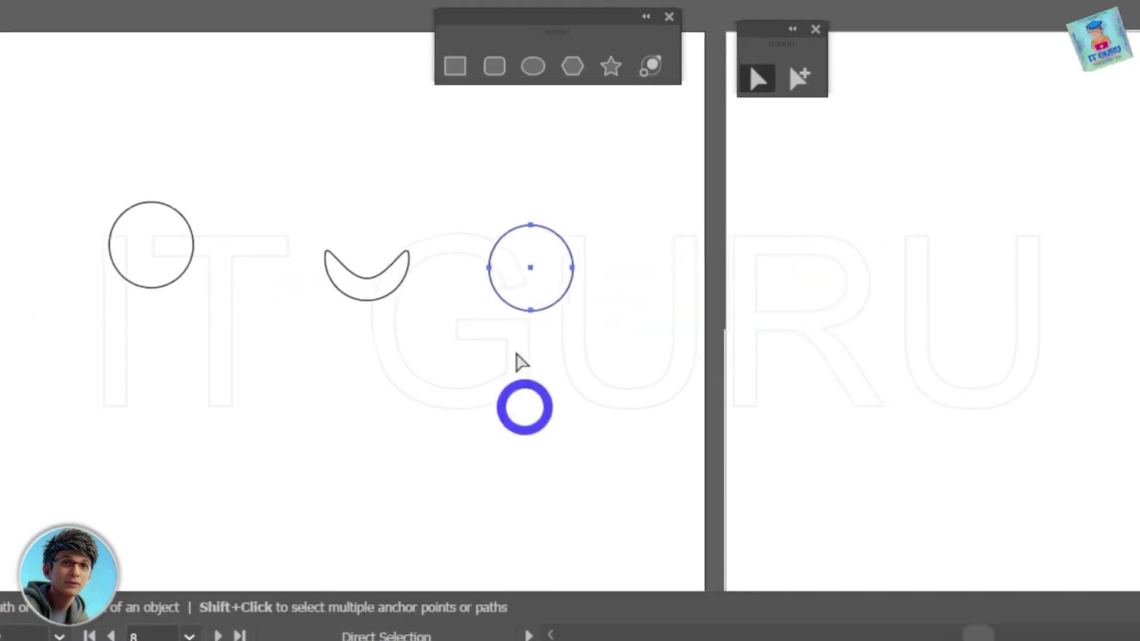
left_click(560, 297)
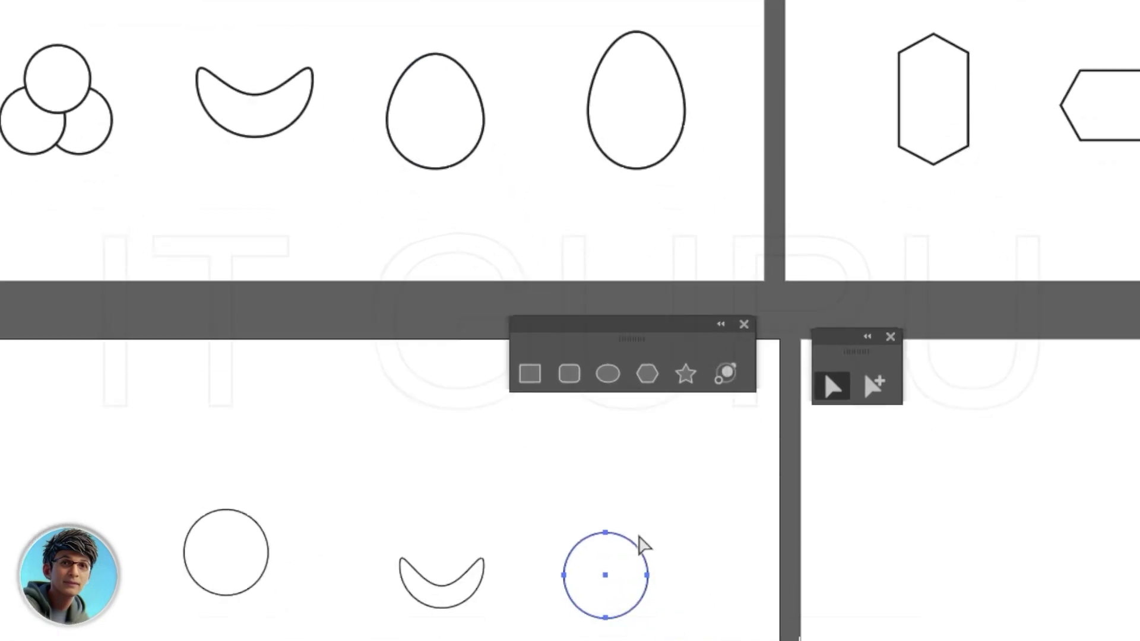
left_click_drag(668, 558, 773, 596)
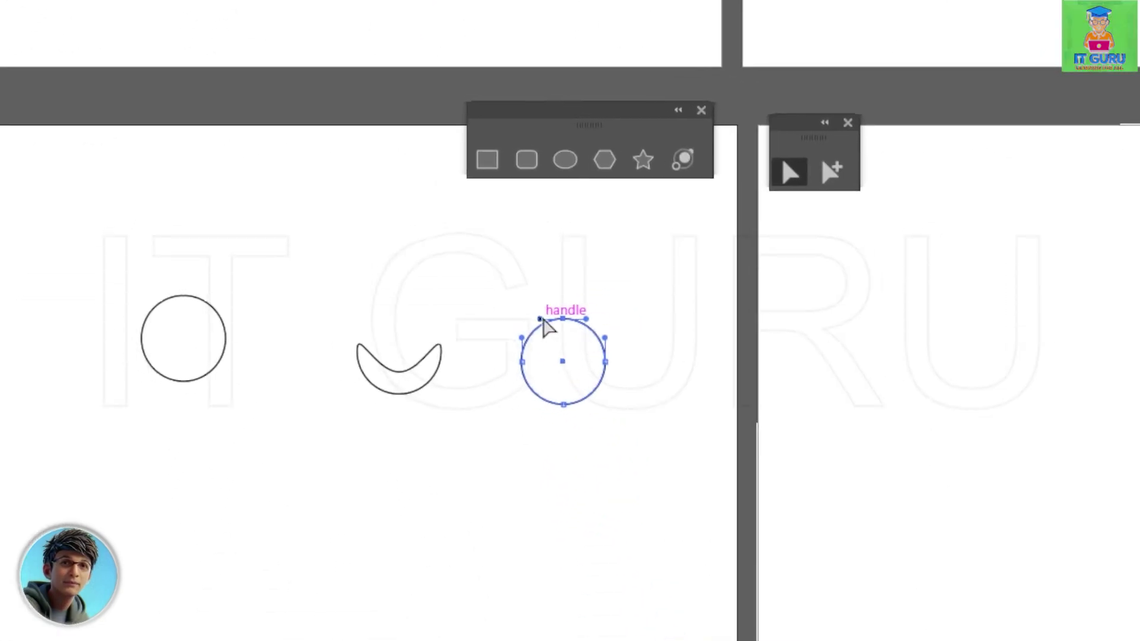
left_click_drag(572, 328, 570, 343)
left_click(688, 443)
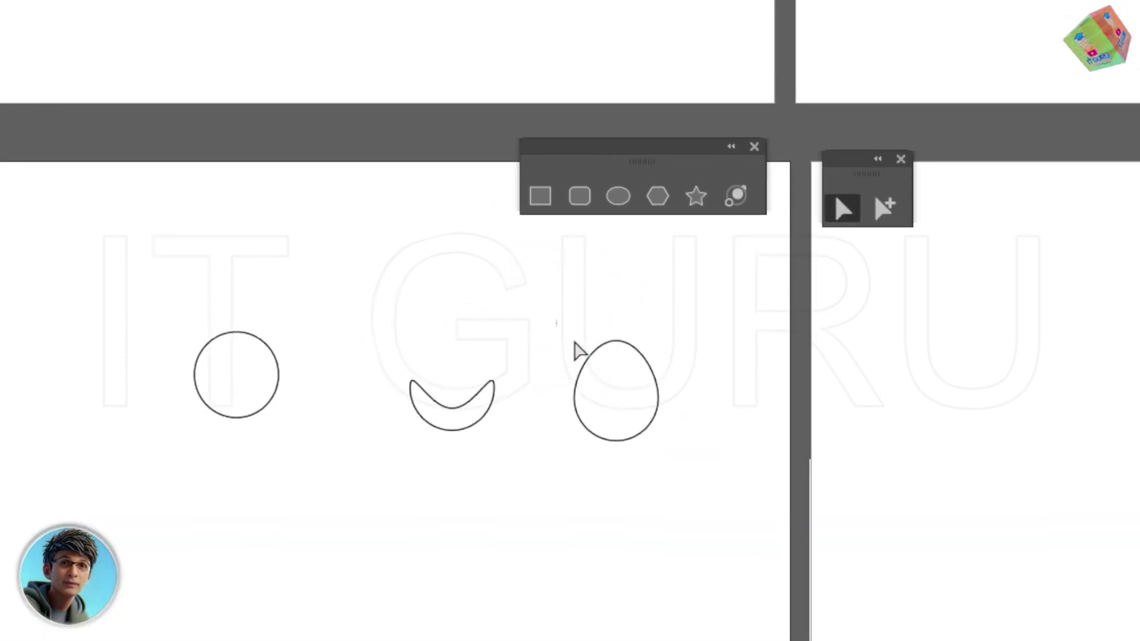
Raise the egg's top anchor point further to make a taller, more pointed egg, and deselect it.
left_click(579, 286)
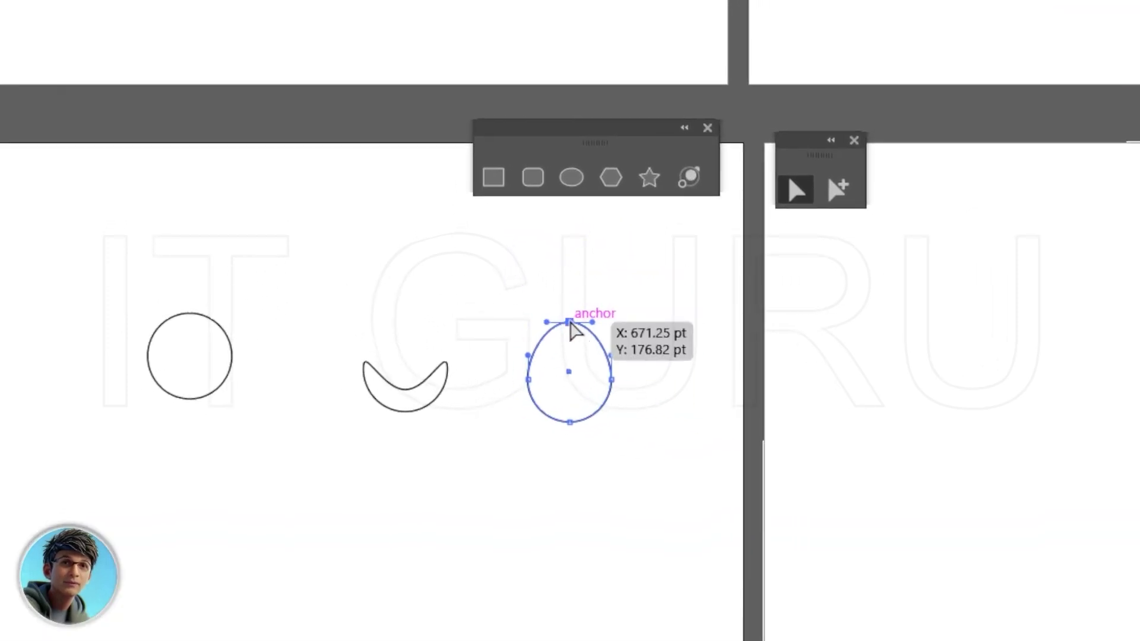
left_click_drag(571, 322, 570, 285)
left_click(579, 518)
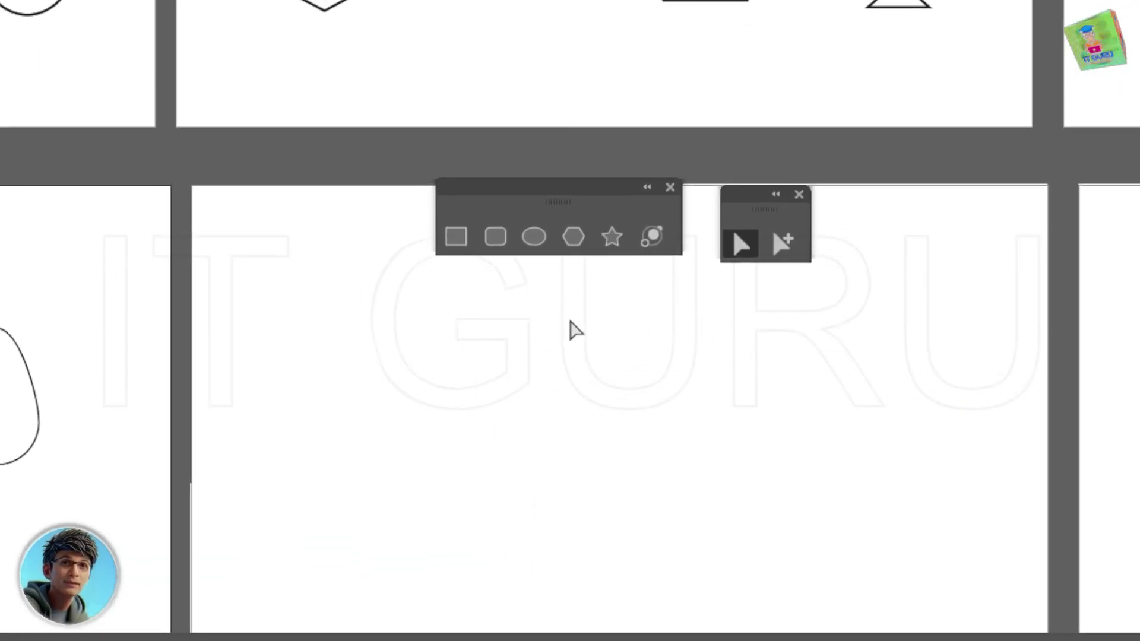
Draw a level hexagon on the next empty artboard and move the two floating tool panels up clear of it.
left_click(573, 233)
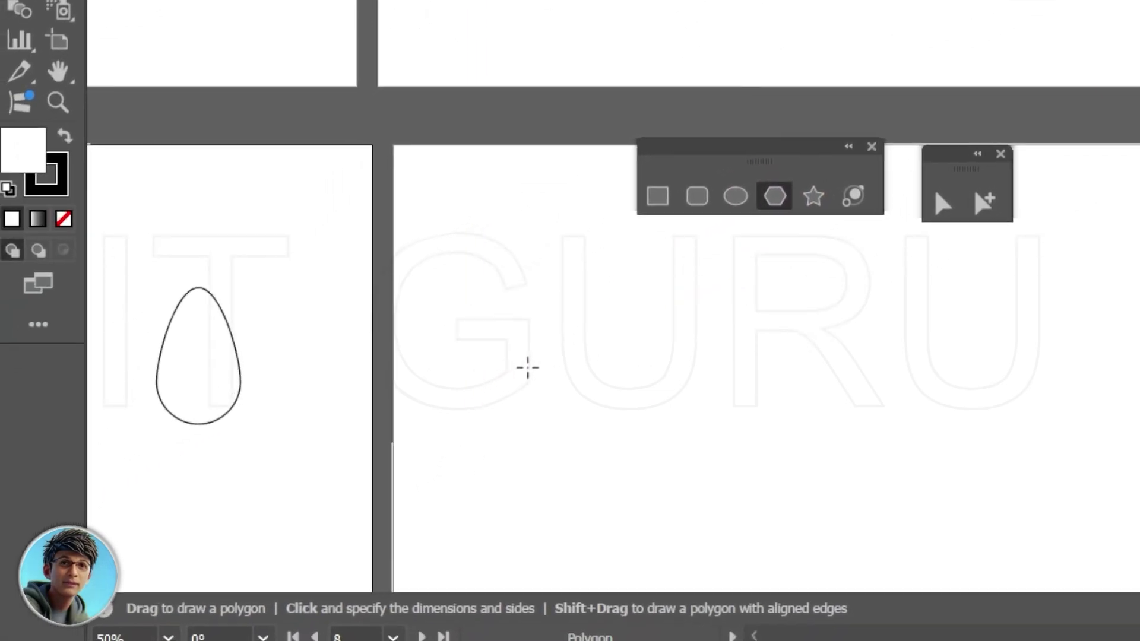
left_click_drag(544, 355, 630, 424)
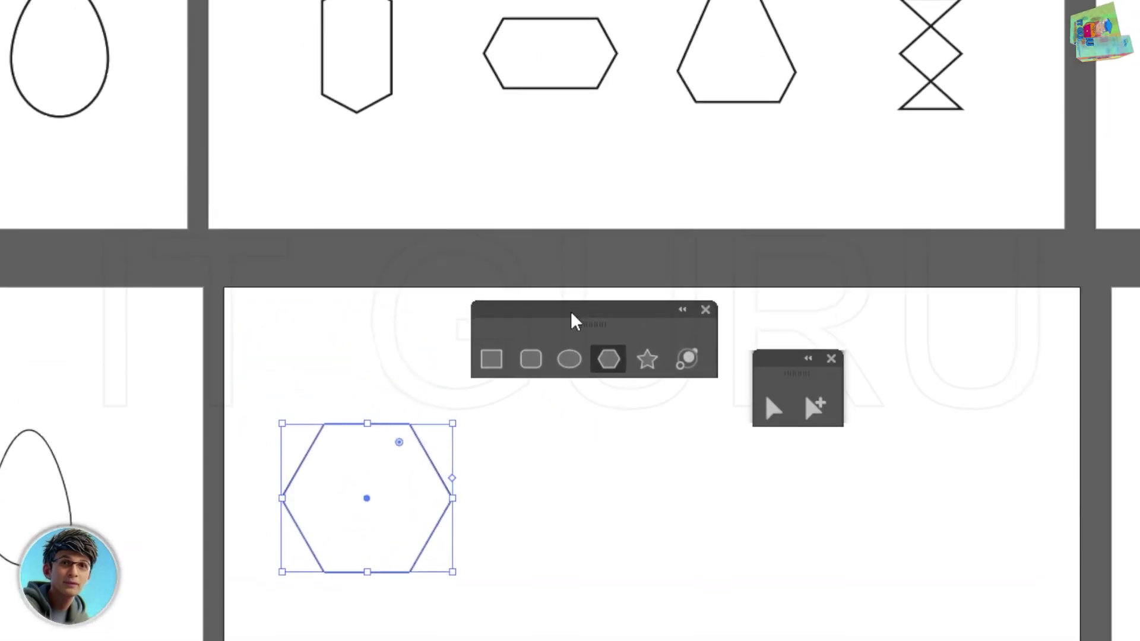
left_click_drag(769, 371, 764, 322)
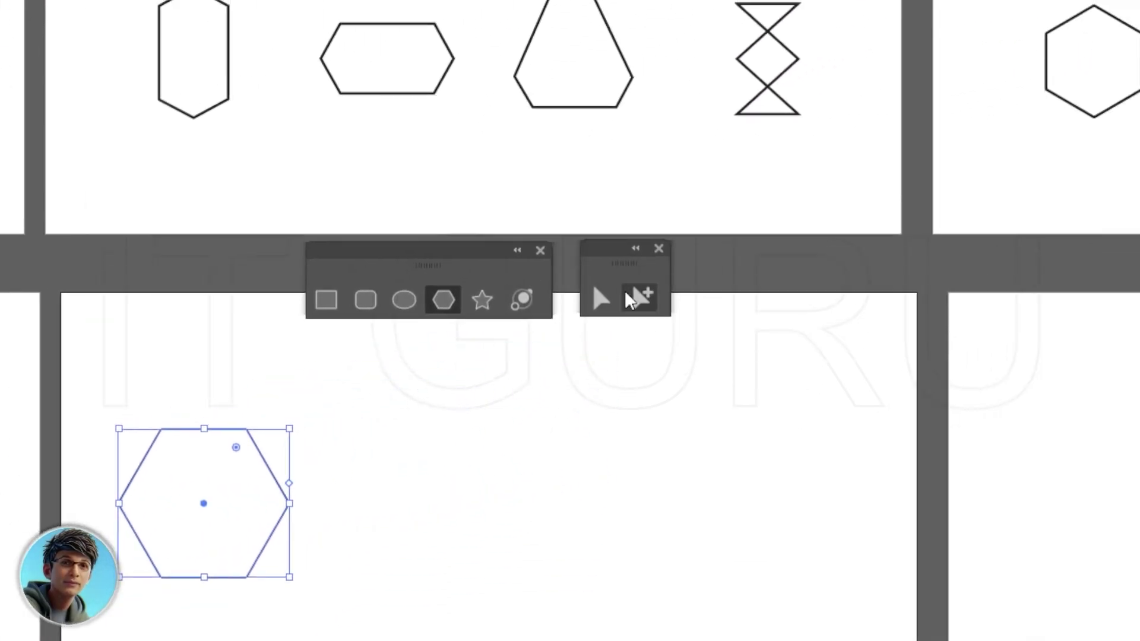
Try pulling the hexagon's left anchor point straight inward with Direct Selection to form a chevron, and undo it.
left_click(928, 209)
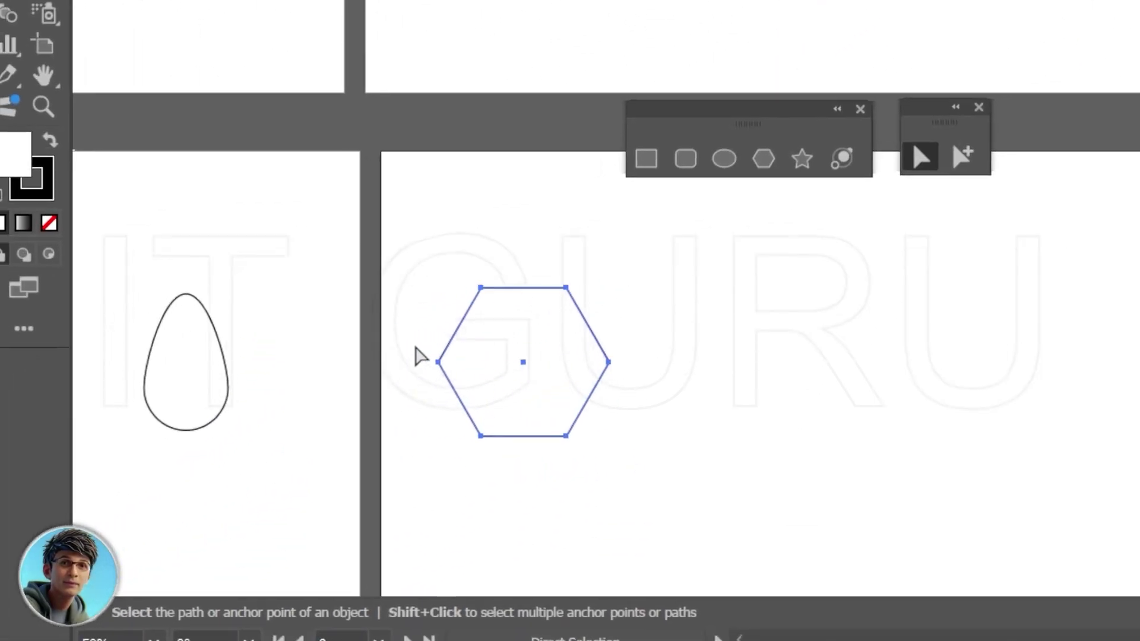
left_click(439, 362)
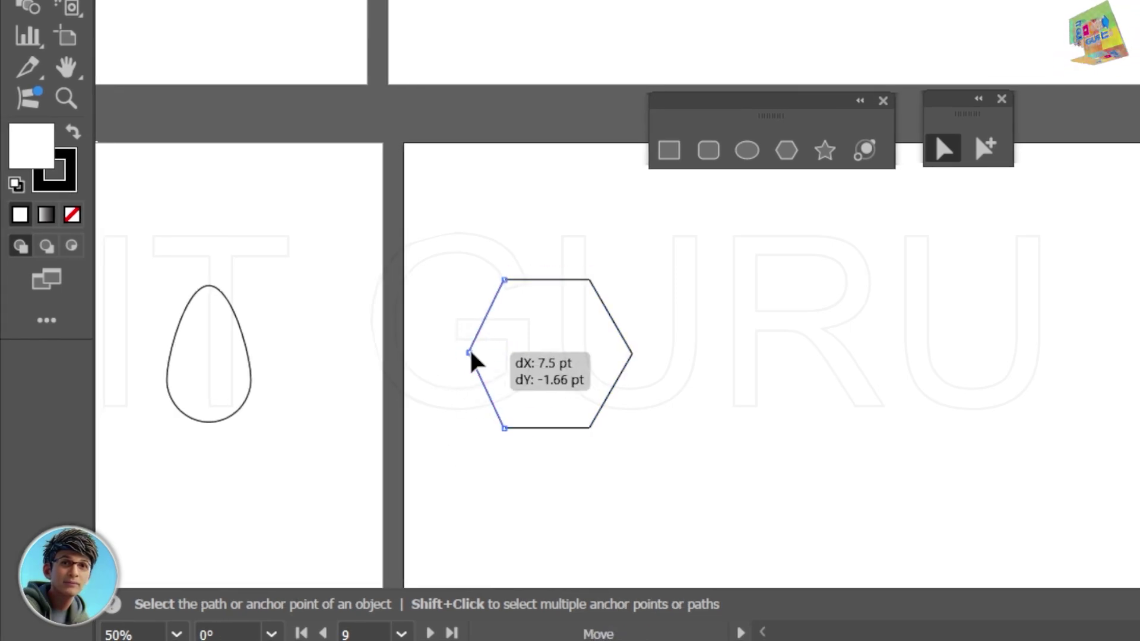
left_click_drag(473, 355, 563, 356)
key("shift")
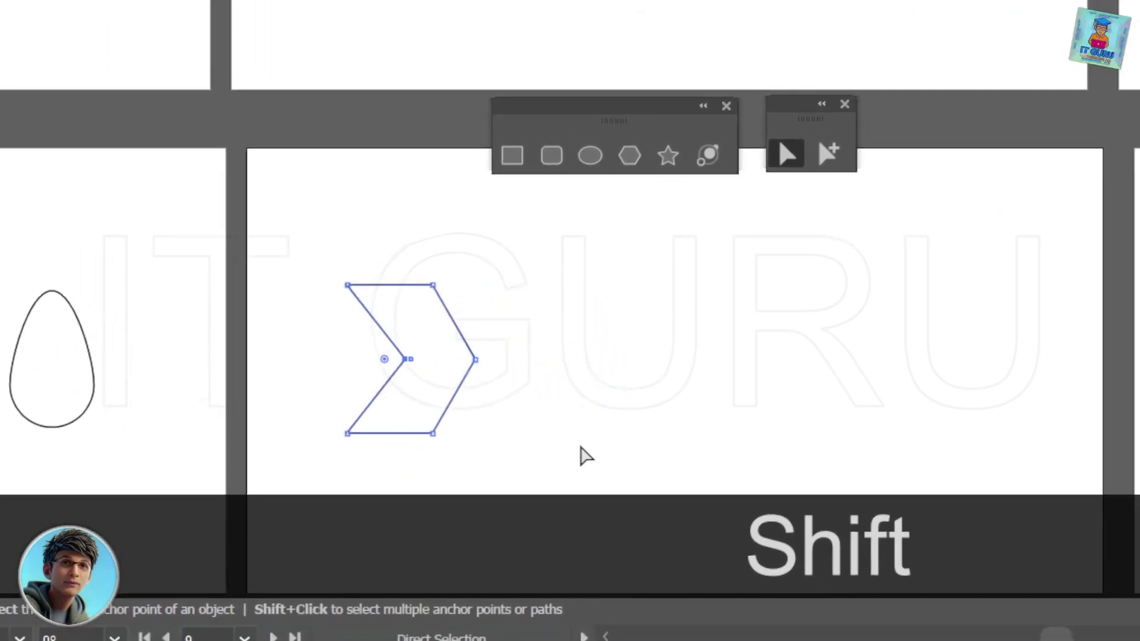
key("ctrl+z")
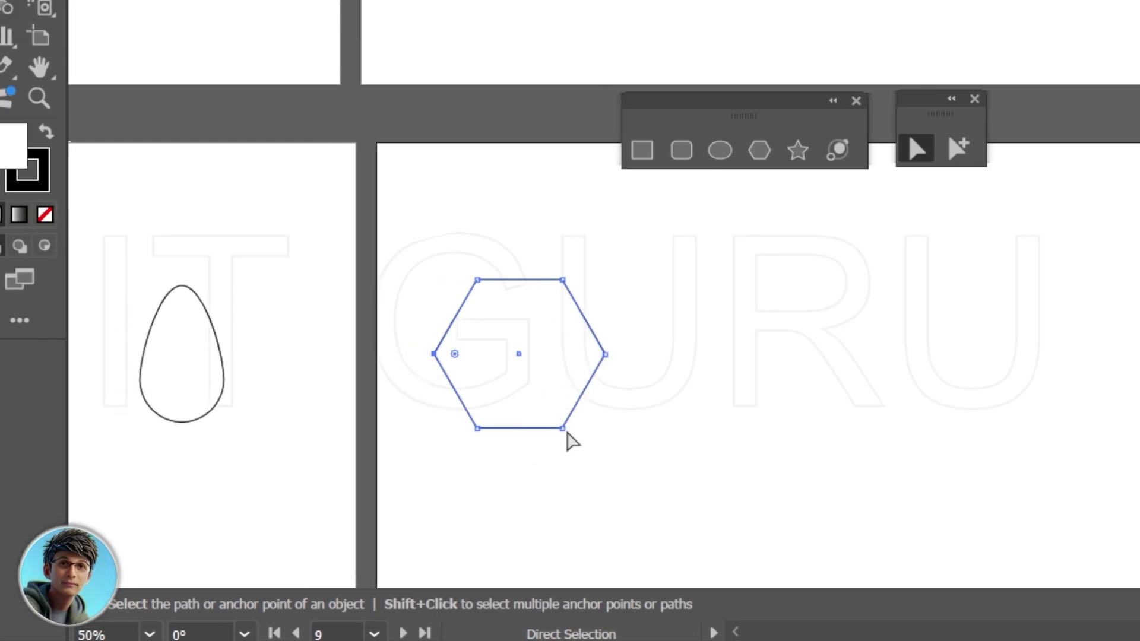
Rotate the whole hexagon to a tilted angle with the Selection tool.
left_click(569, 431)
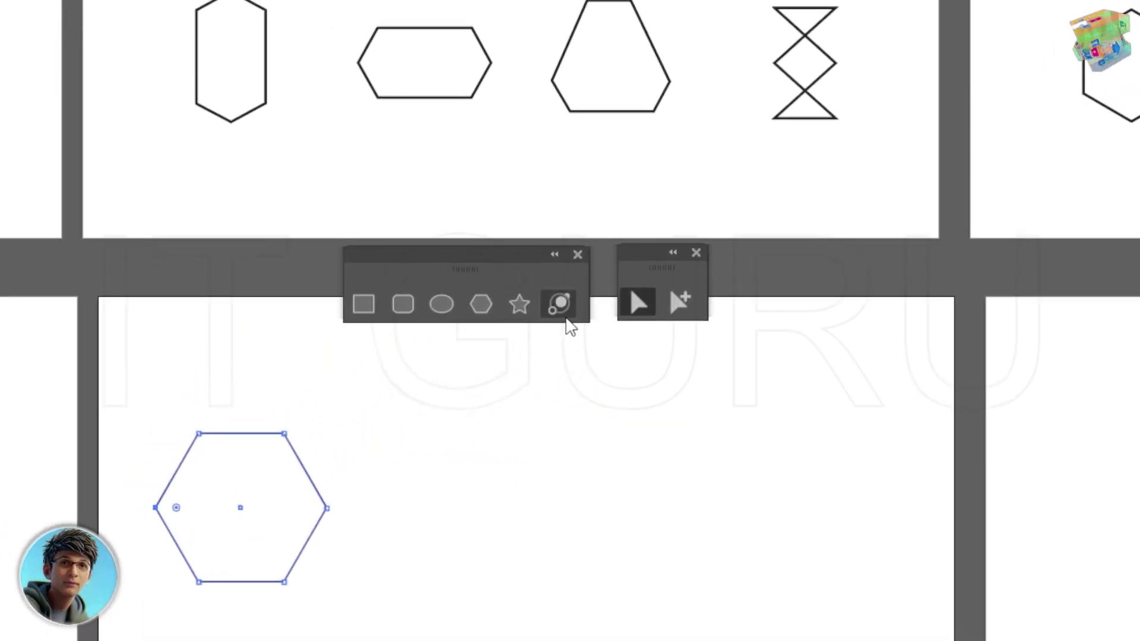
key("v")
left_click_drag(376, 552, 439, 472)
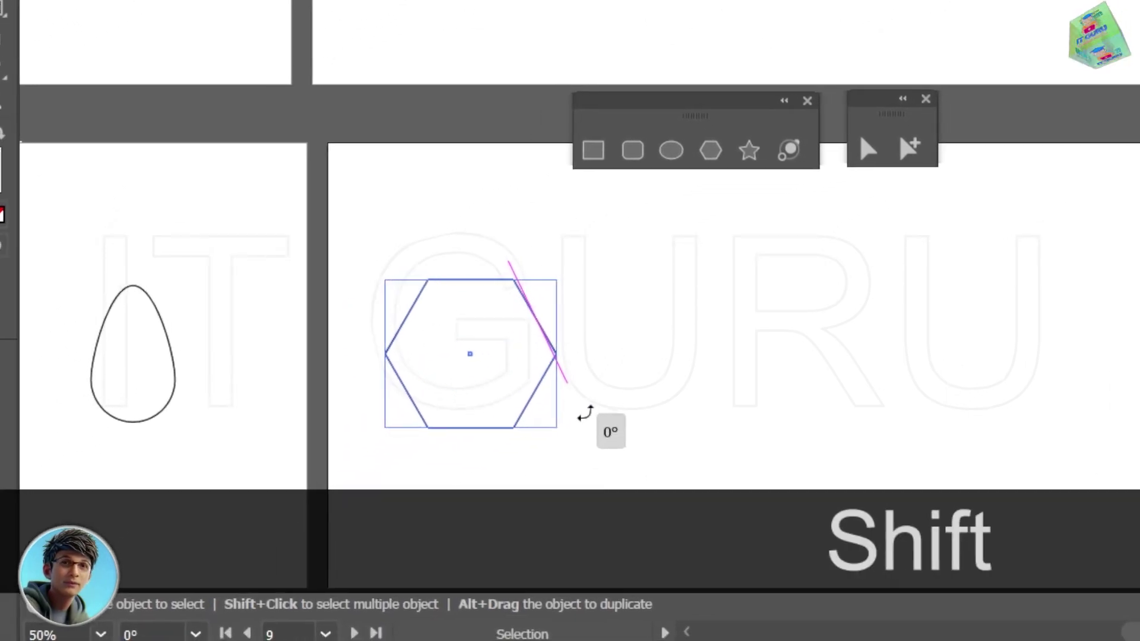
left_click_drag(588, 361, 570, 362)
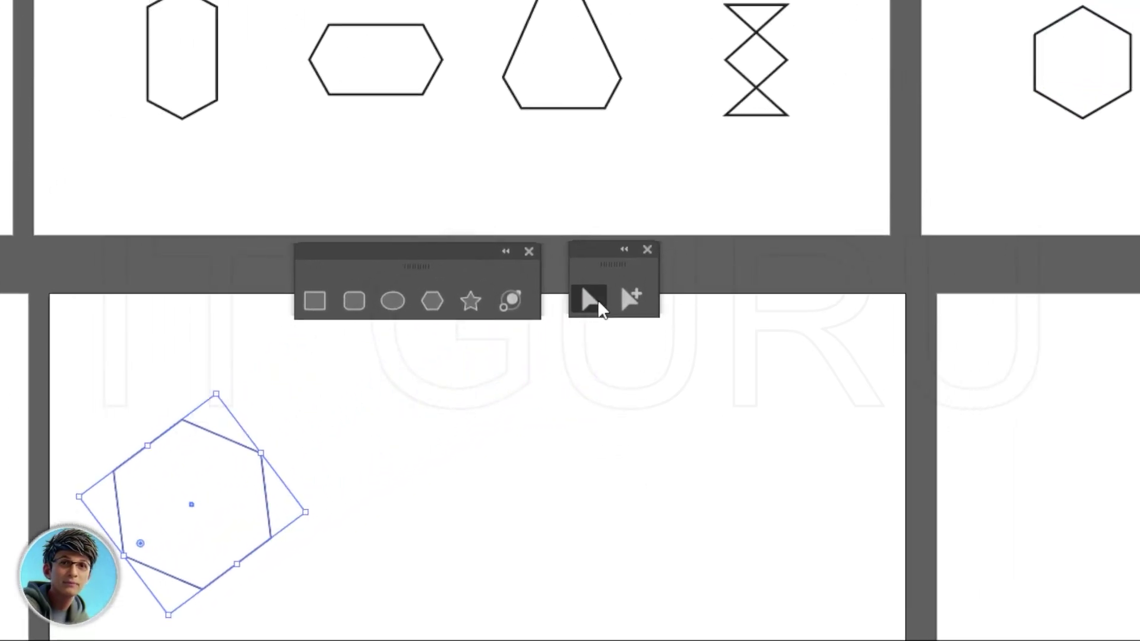
Try pulling one corner of the tilted hexagon to its centre, undo that change, and delete the hexagon.
left_click(599, 303)
left_click_drag(260, 453, 192, 509)
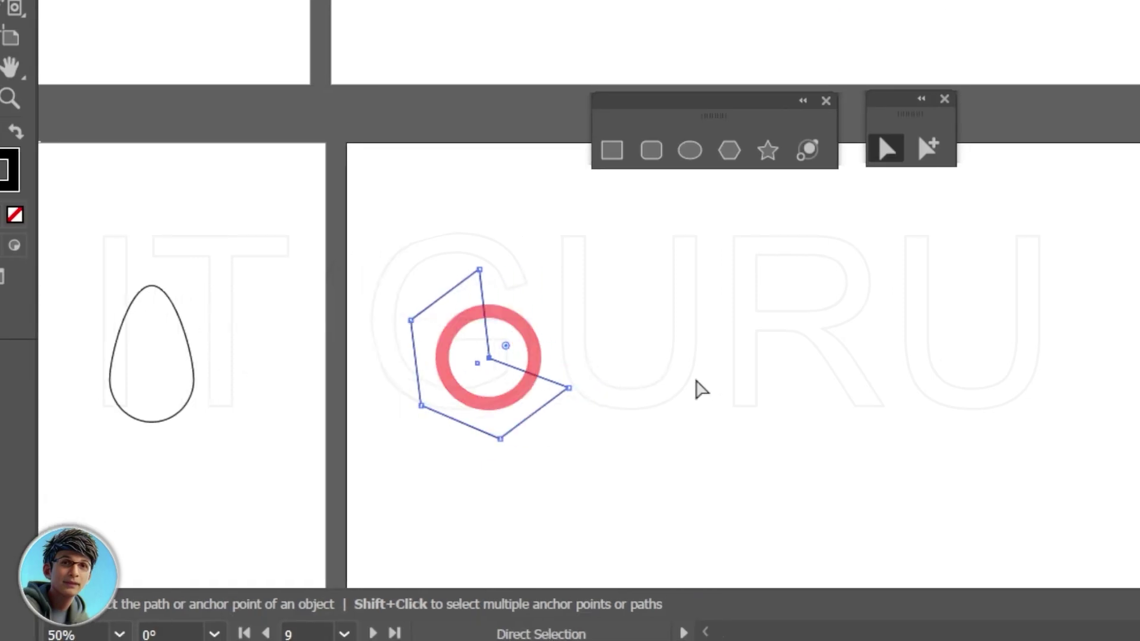
key("ctrl+z")
key("Pause")
key("Delete")
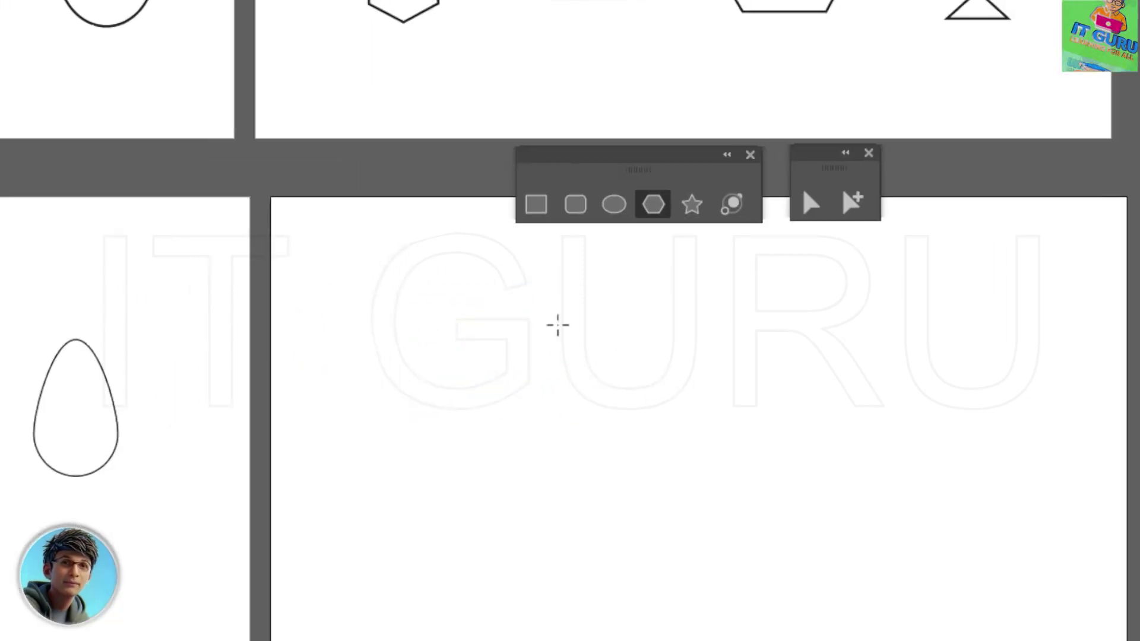
Draw a new level hexagon and pull its right anchor point outward and its left one inward to form an arrow.
left_click_drag(499, 394, 545, 447)
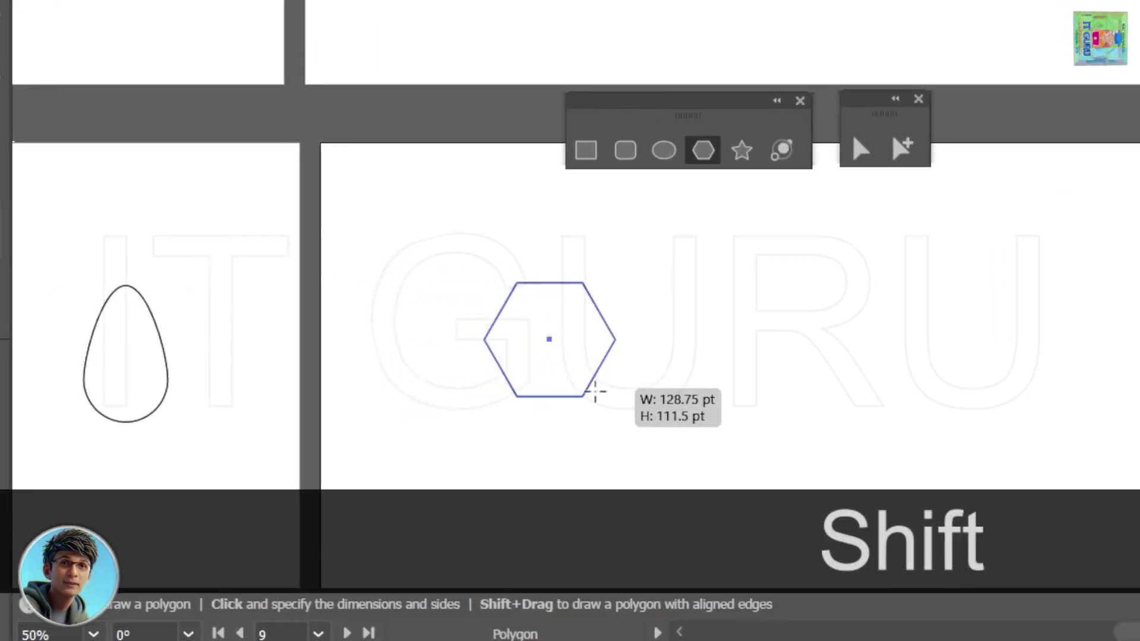
left_click_drag(594, 391, 615, 409)
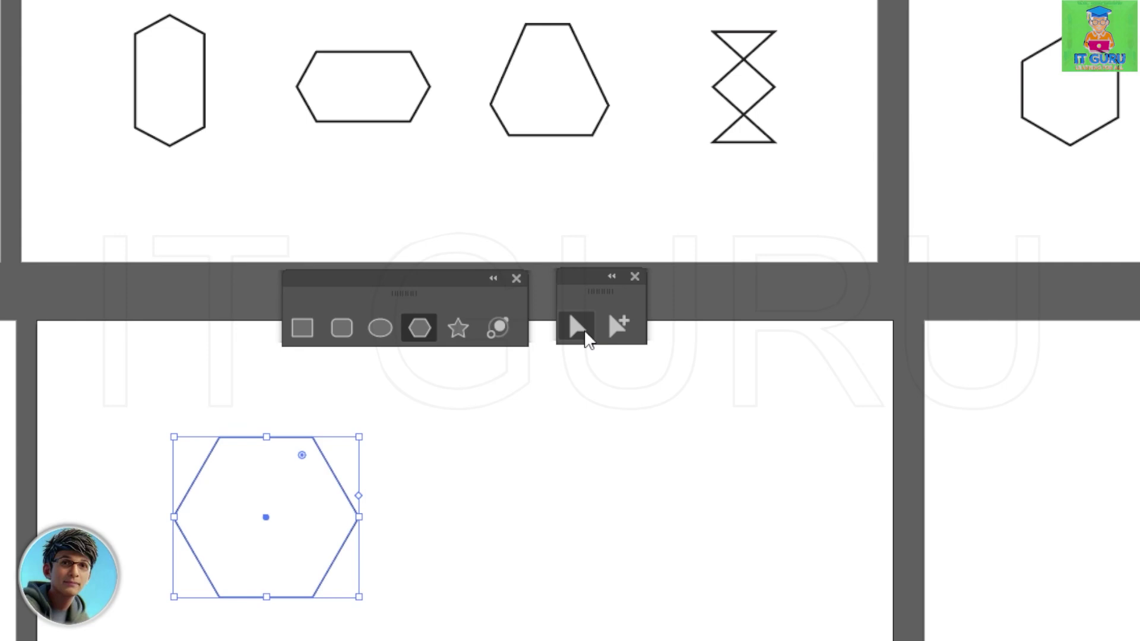
left_click(756, 178)
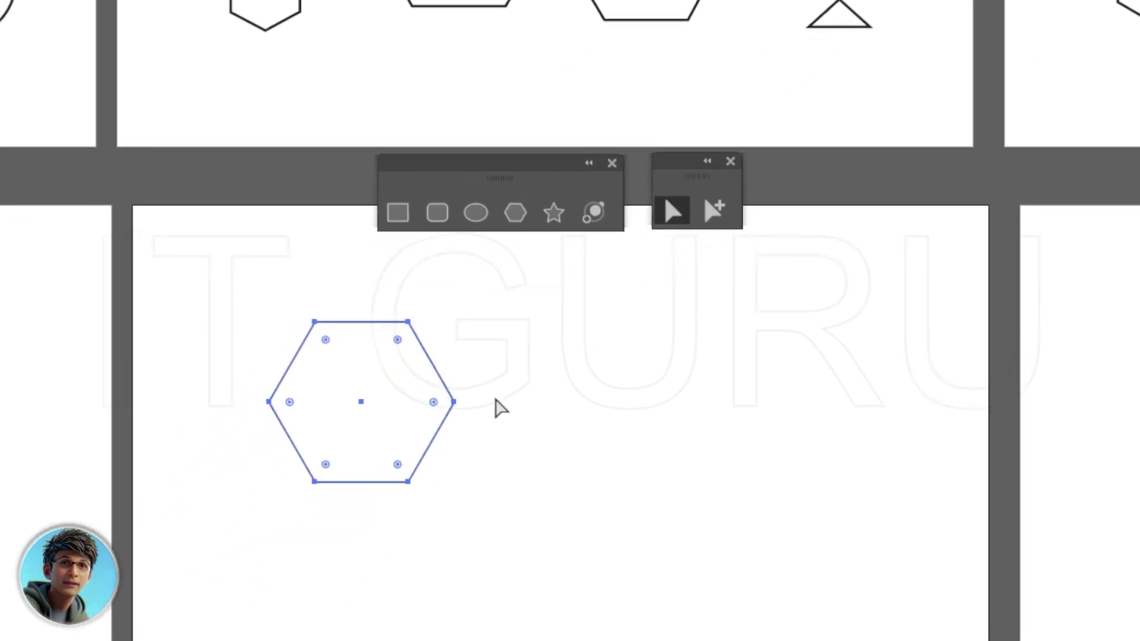
left_click_drag(528, 358, 576, 333)
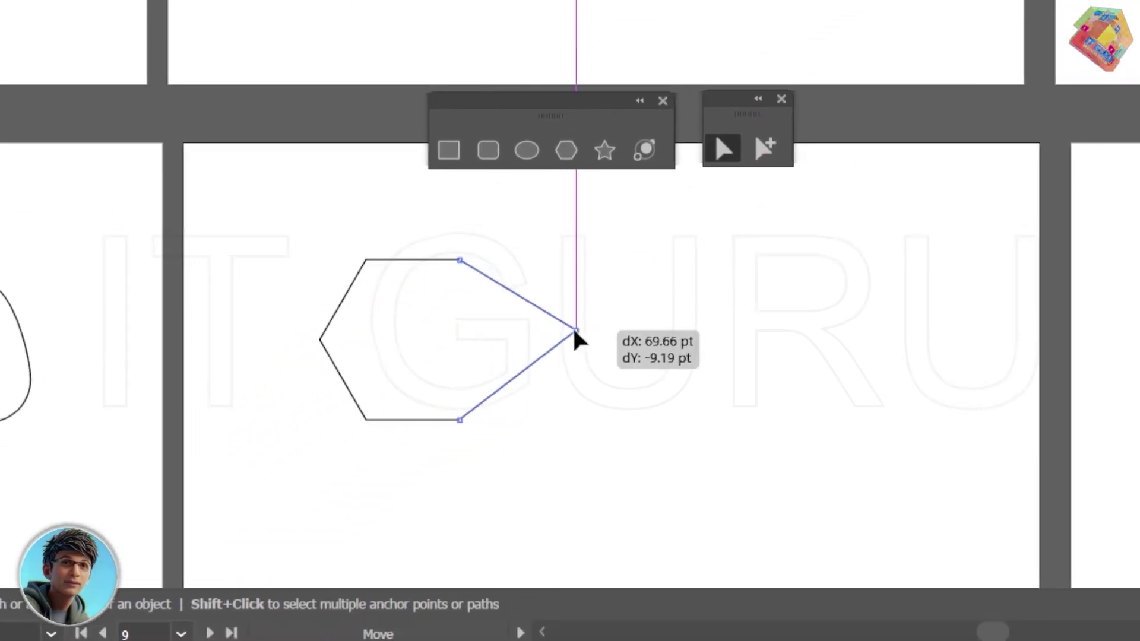
left_click_drag(475, 322, 592, 343)
key("shift")
left_click_drag(579, 341, 588, 340)
left_click(750, 401)
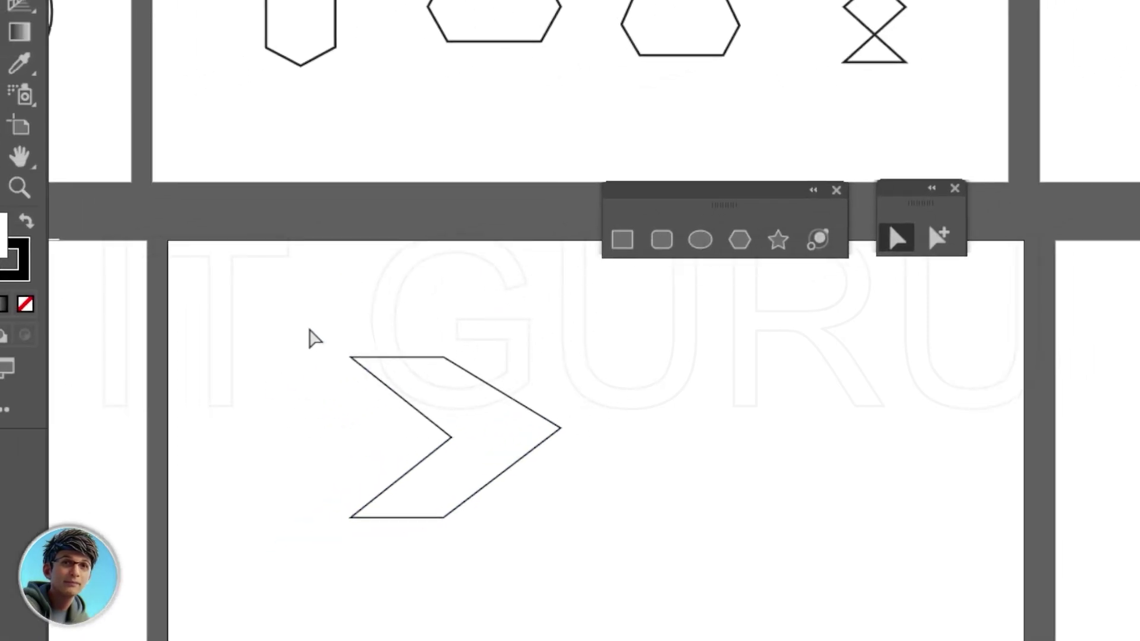
Delete the arrow shape and draw a larger level hexagon in its place.
left_click_drag(278, 242, 567, 502)
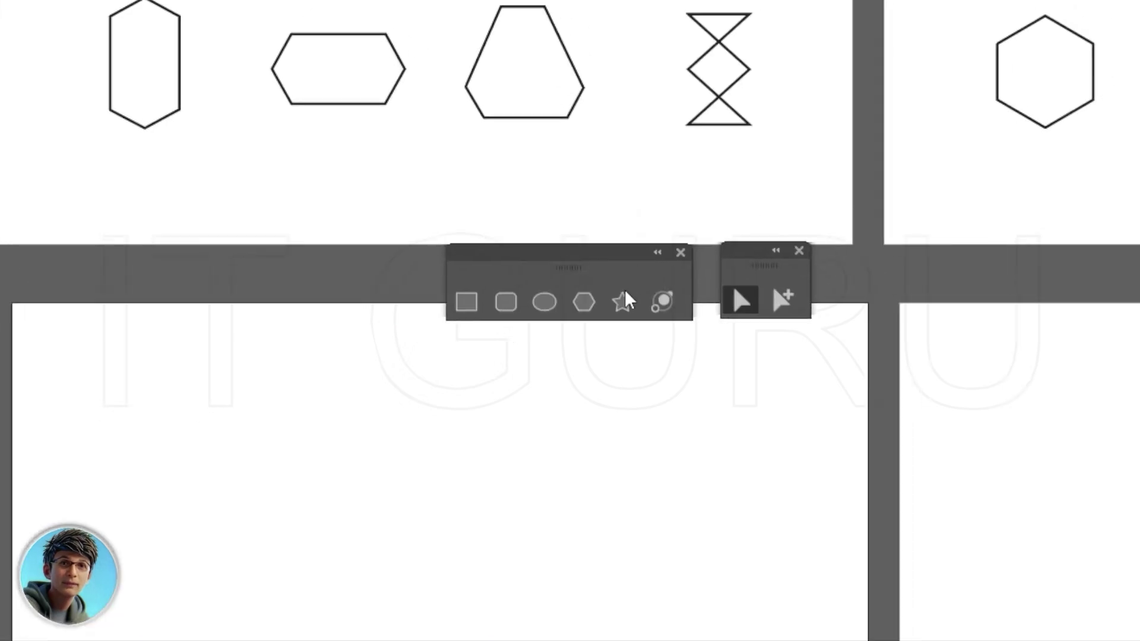
left_click(718, 151)
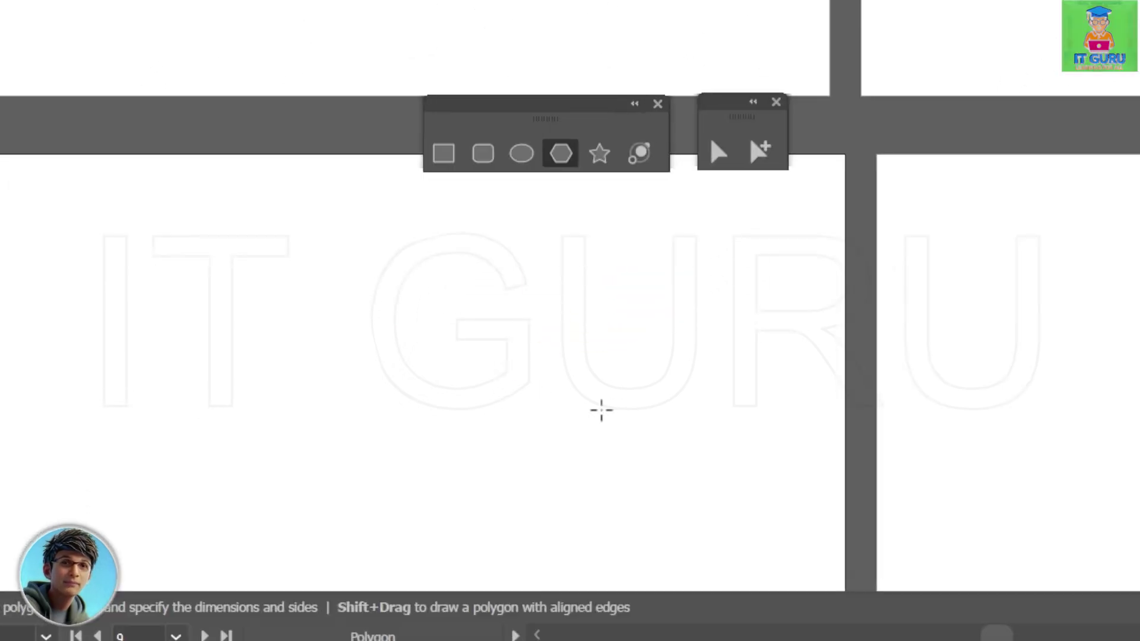
left_click_drag(532, 316, 573, 394)
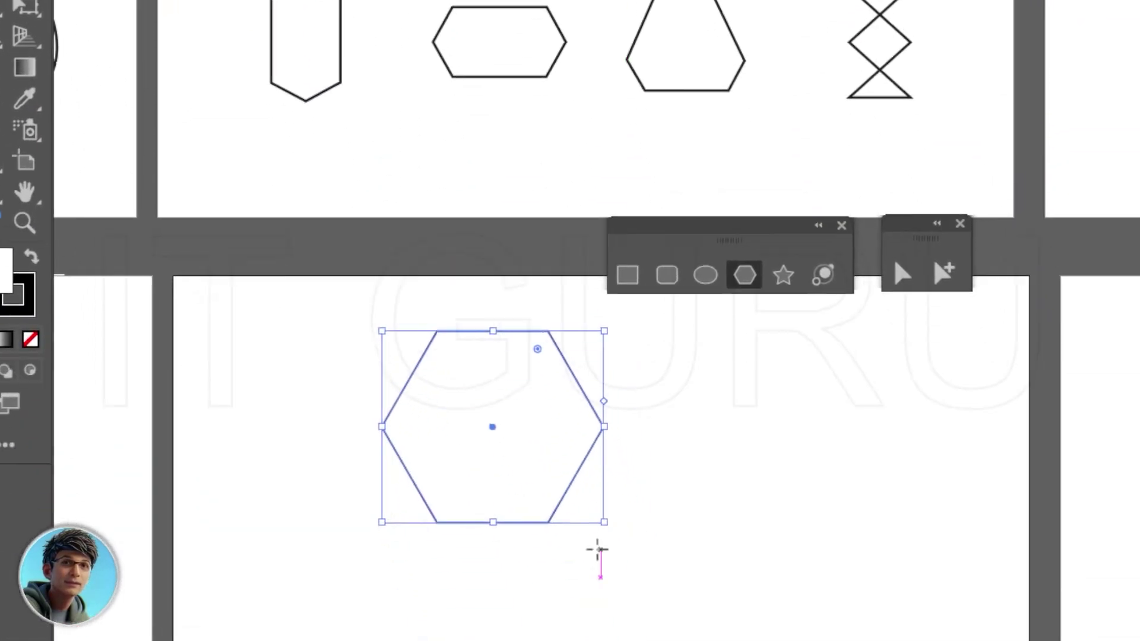
Rotate the hexagon until it stands upright with corners pointing straight up and down.
key("shift")
left_click_drag(608, 527, 525, 417)
left_click_drag(525, 301, 511, 276)
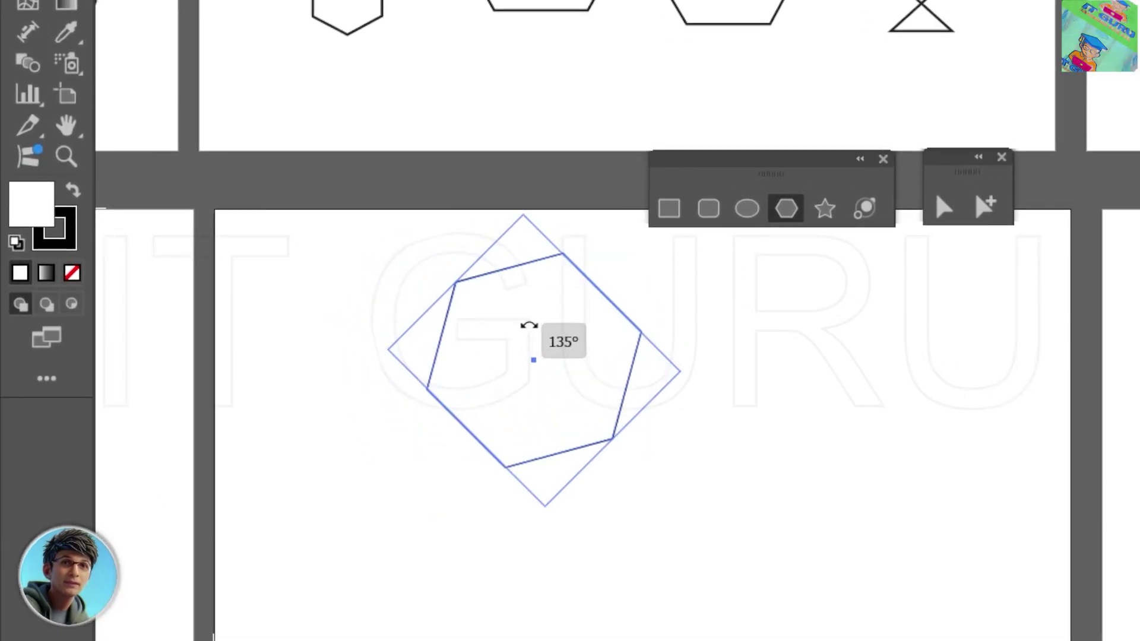
left_click_drag(552, 323, 551, 322)
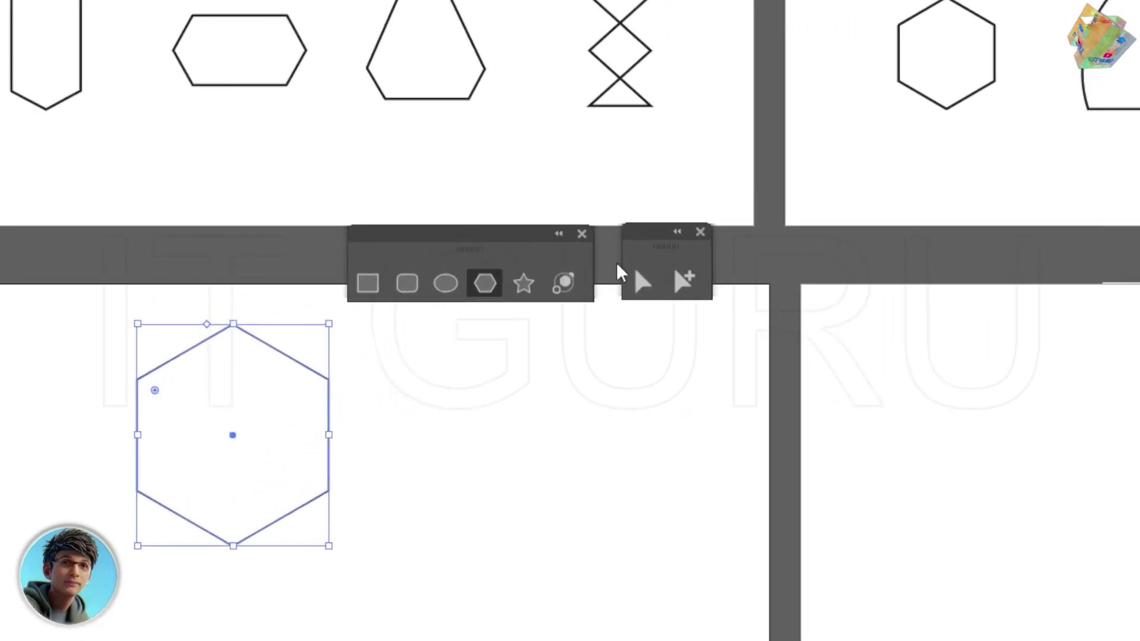
Try elongating the upright hexagon by moving its three lower anchor points straight down, and undo the stretch.
left_click(715, 150)
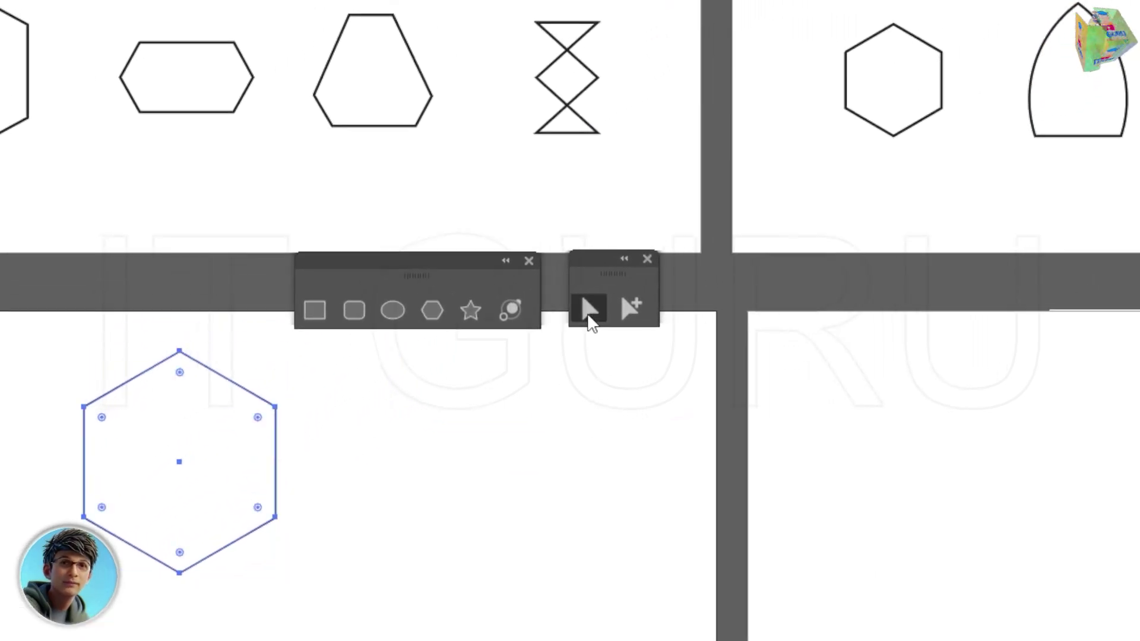
left_click_drag(271, 361, 537, 468)
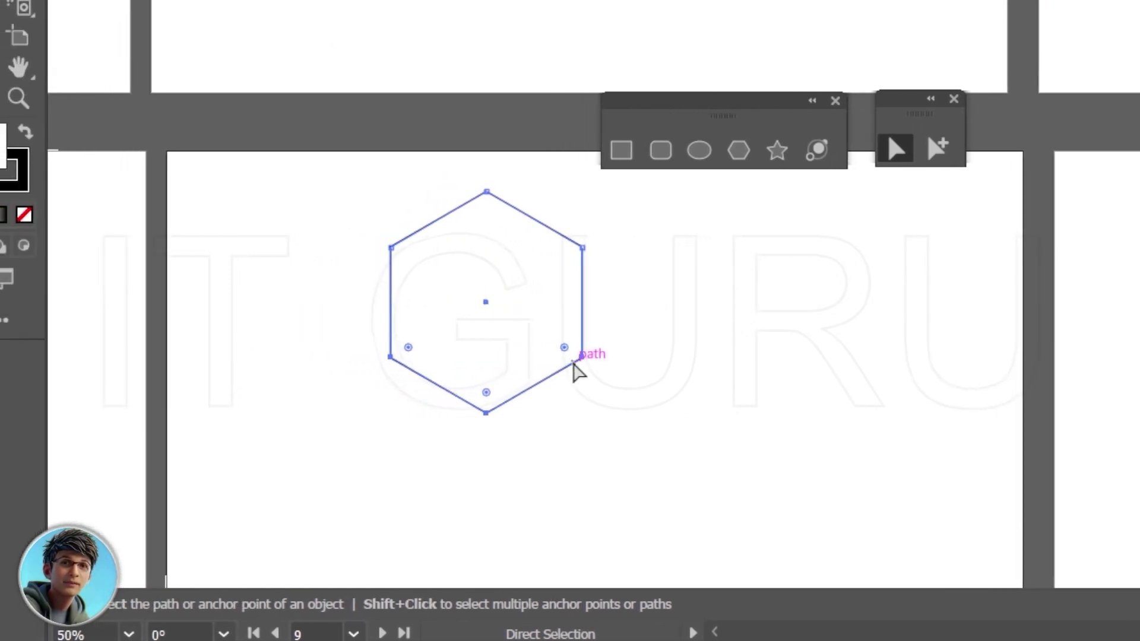
left_click_drag(571, 358, 572, 446)
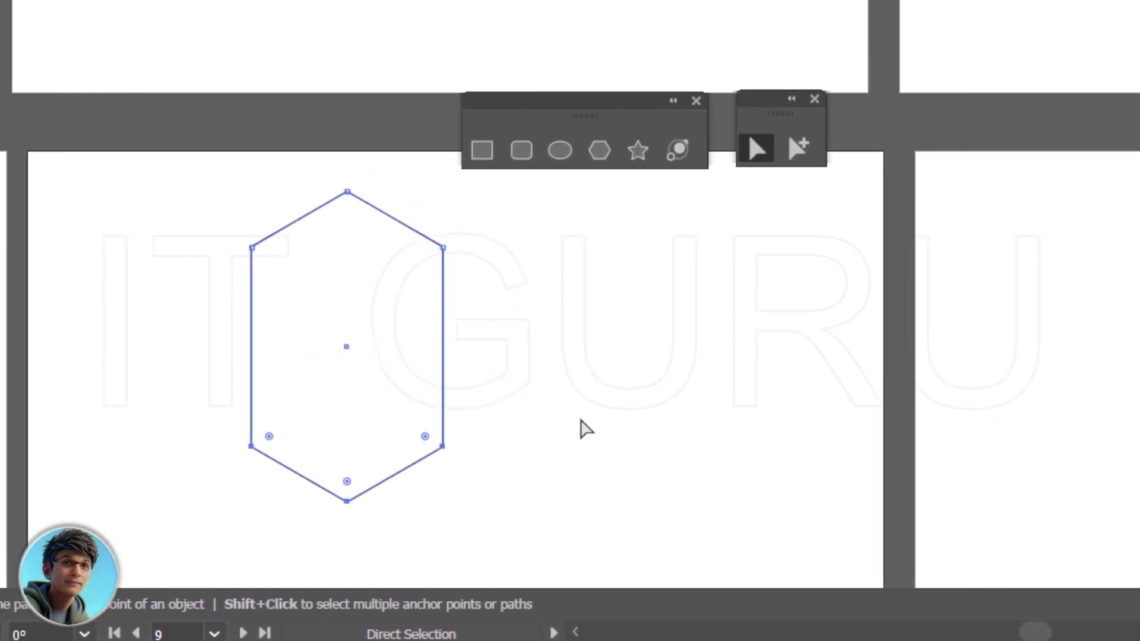
key("ctrl+z")
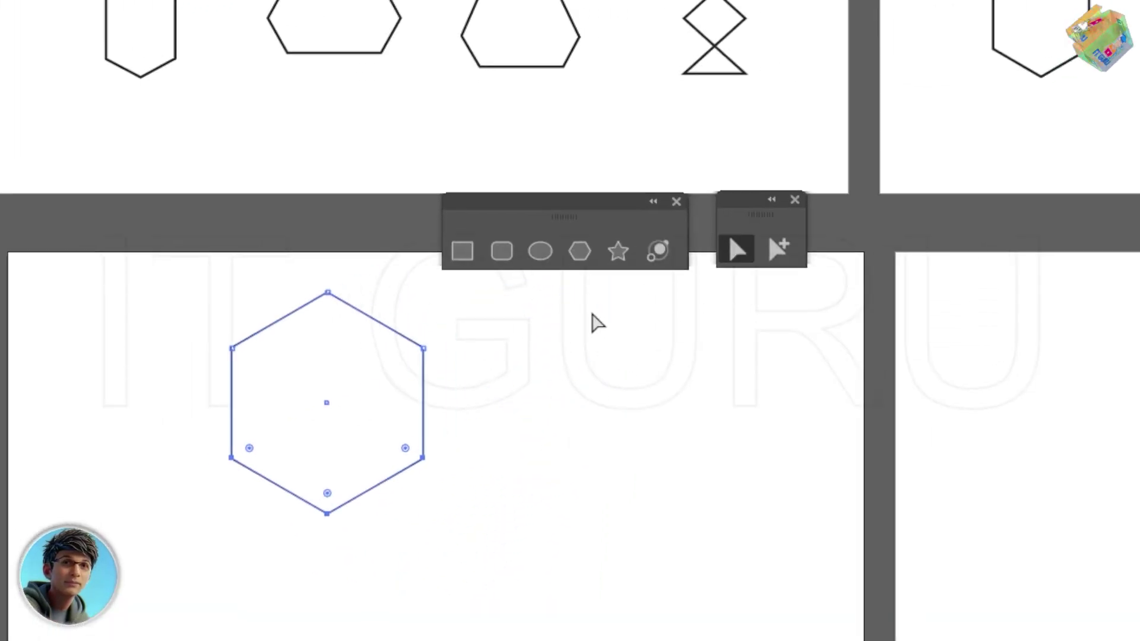
Rotate the hexagon back so its corners point sideways and reduce its height to flatten it.
key("v")
left_click_drag(431, 432, 768, 361)
left_click_drag(618, 350, 508, 345)
left_click_drag(461, 270, 469, 349)
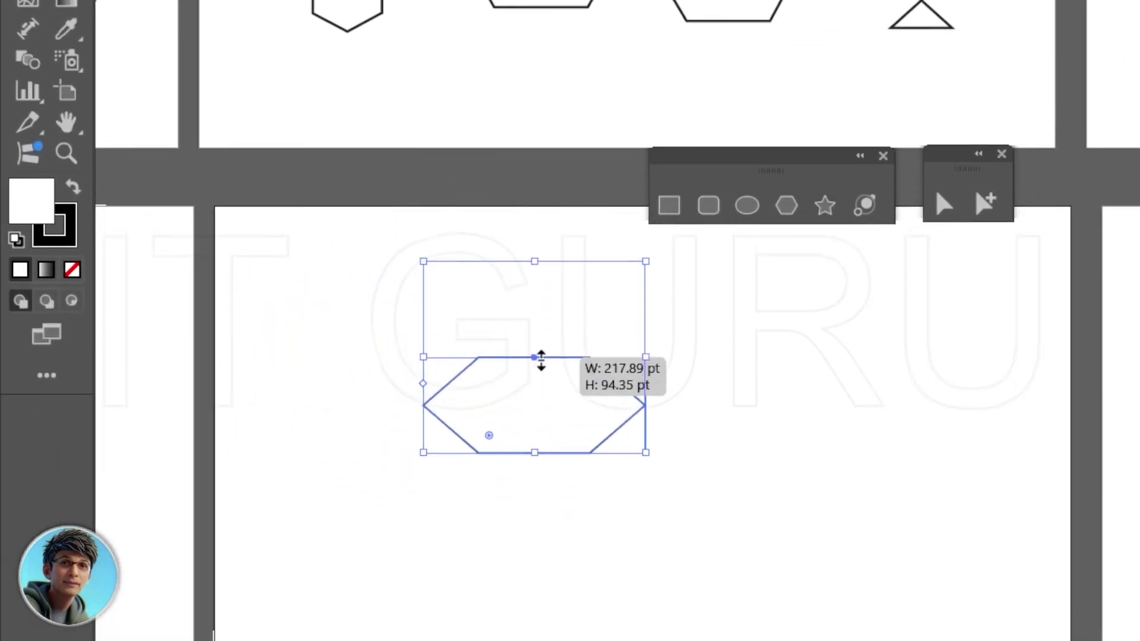
left_click_drag(543, 319, 541, 315)
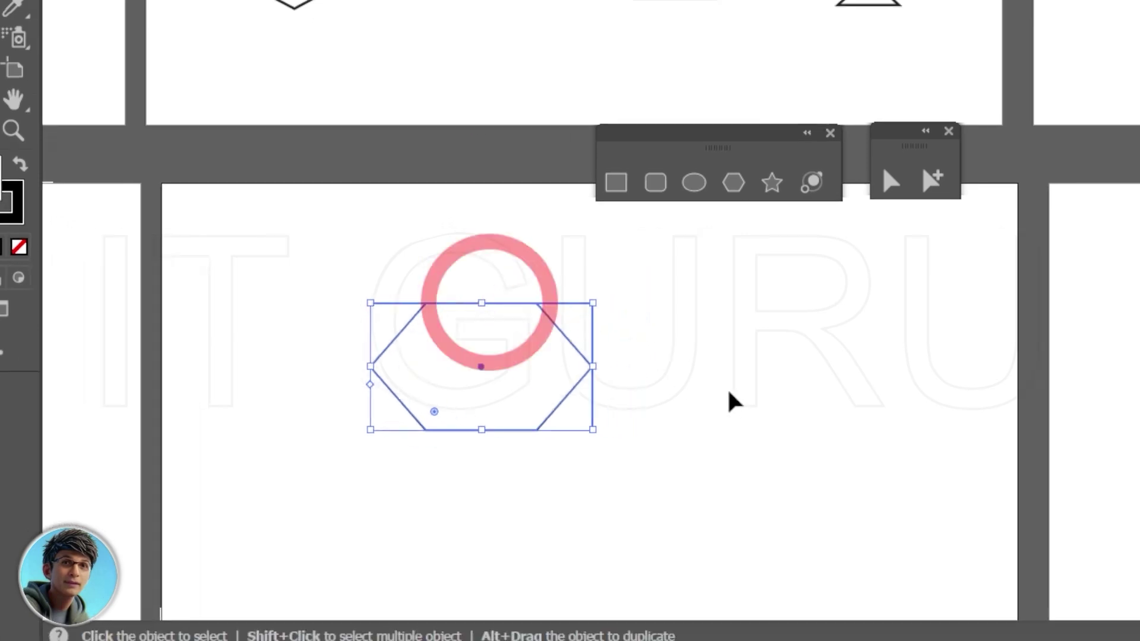
left_click(814, 393)
Try lengthening the flattened hexagon by moving its three right-hand anchor points outward together, and undo the stretch.
left_click_drag(423, 261, 648, 542)
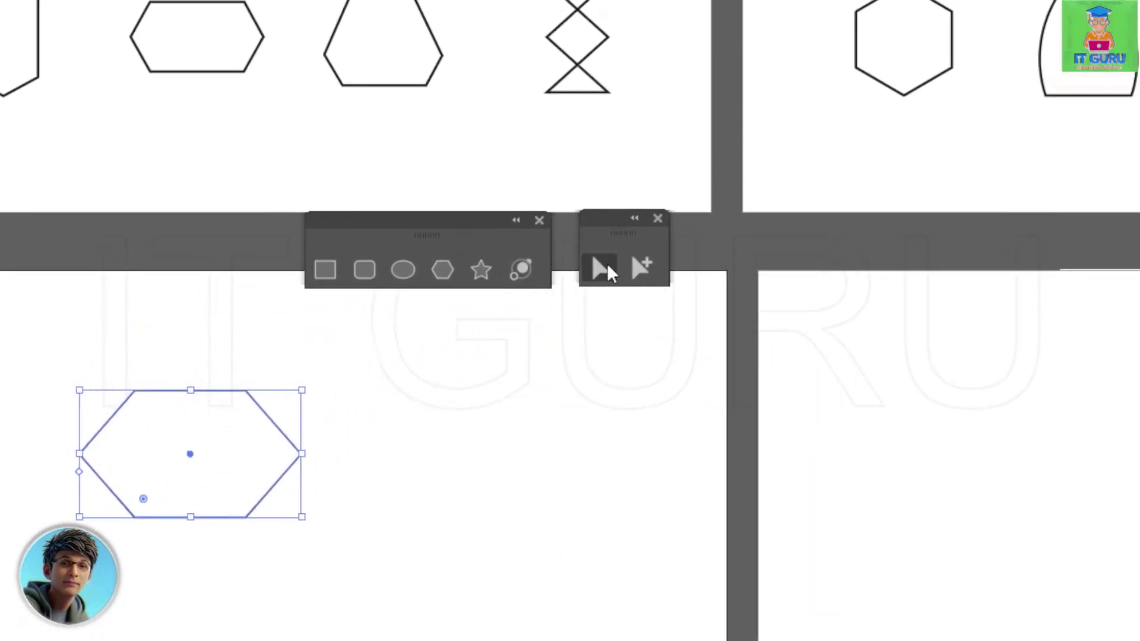
left_click(606, 267)
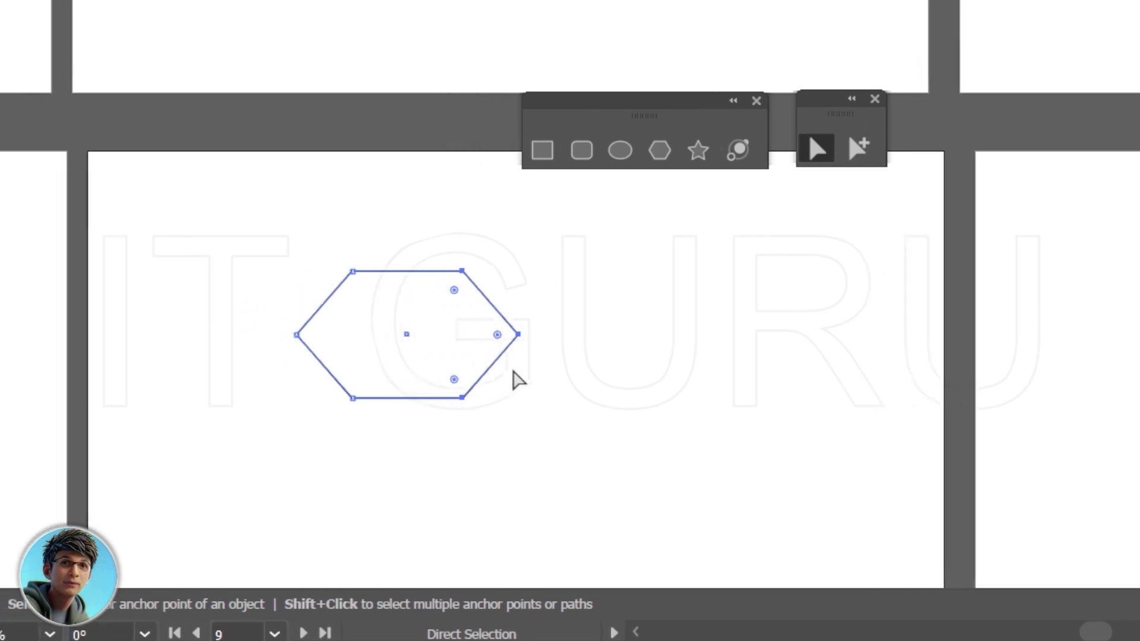
left_click_drag(516, 271, 655, 272)
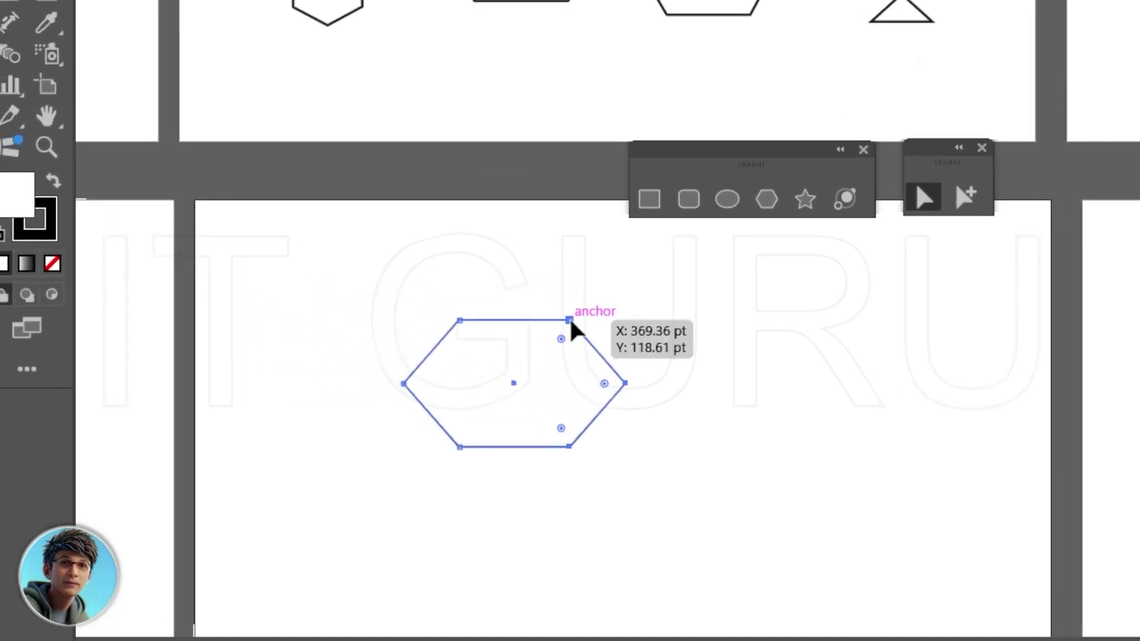
left_click_drag(597, 322, 597, 321)
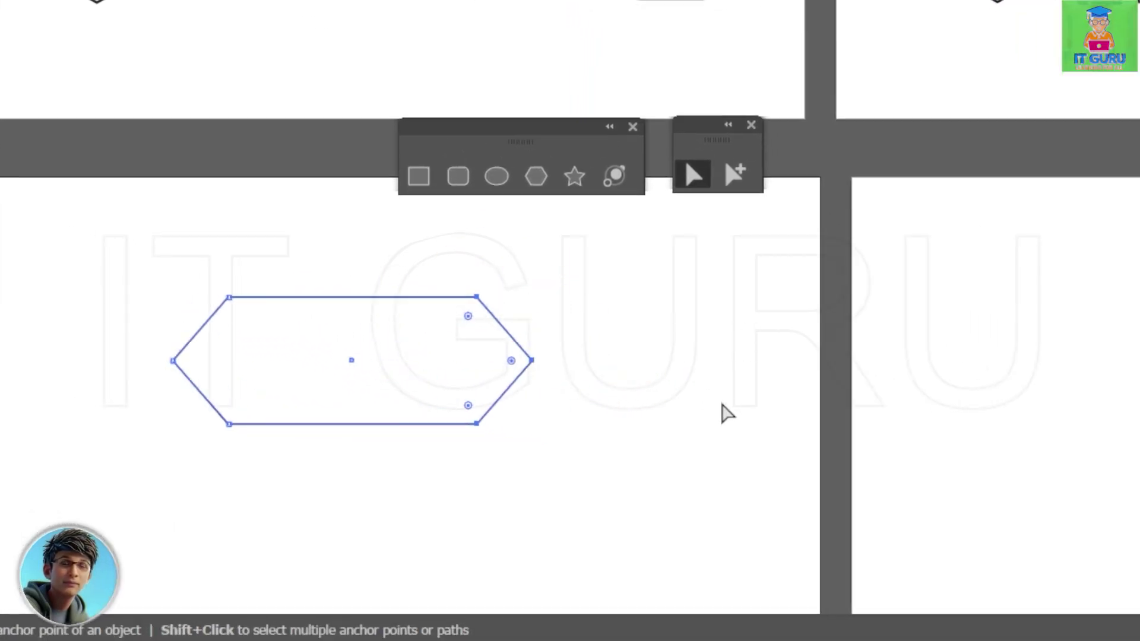
key("ctrl")
key("ctrl+z")
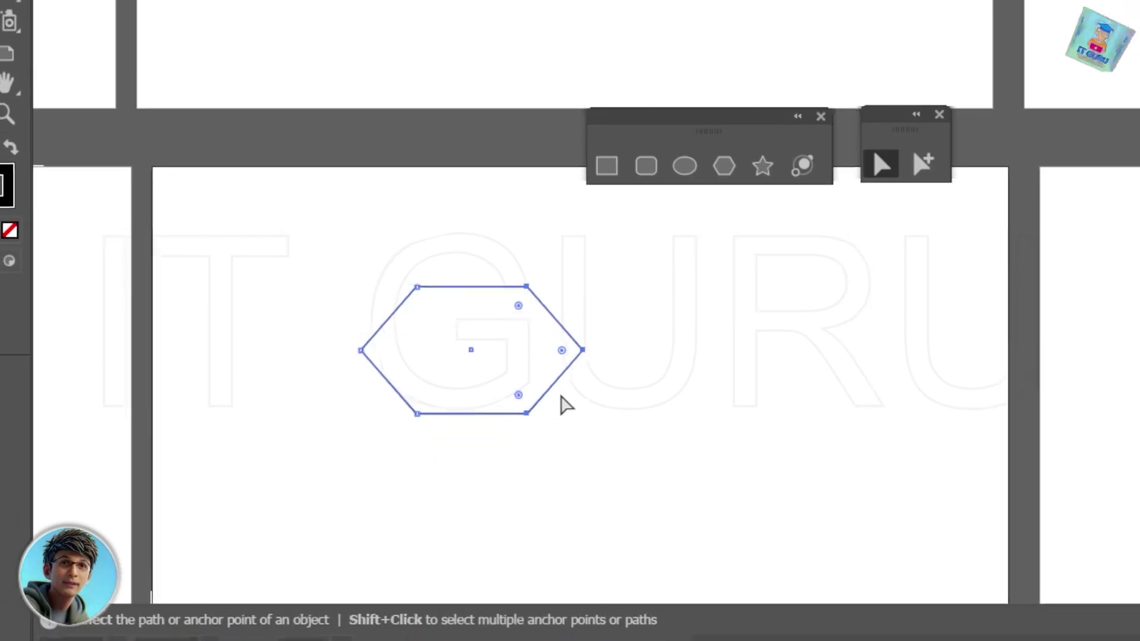
Undo the hexagon's flattening and move the regular hexagon lower on its artboard.
key("ctrl+z")
key("space")
left_click_drag(583, 326, 570, 378)
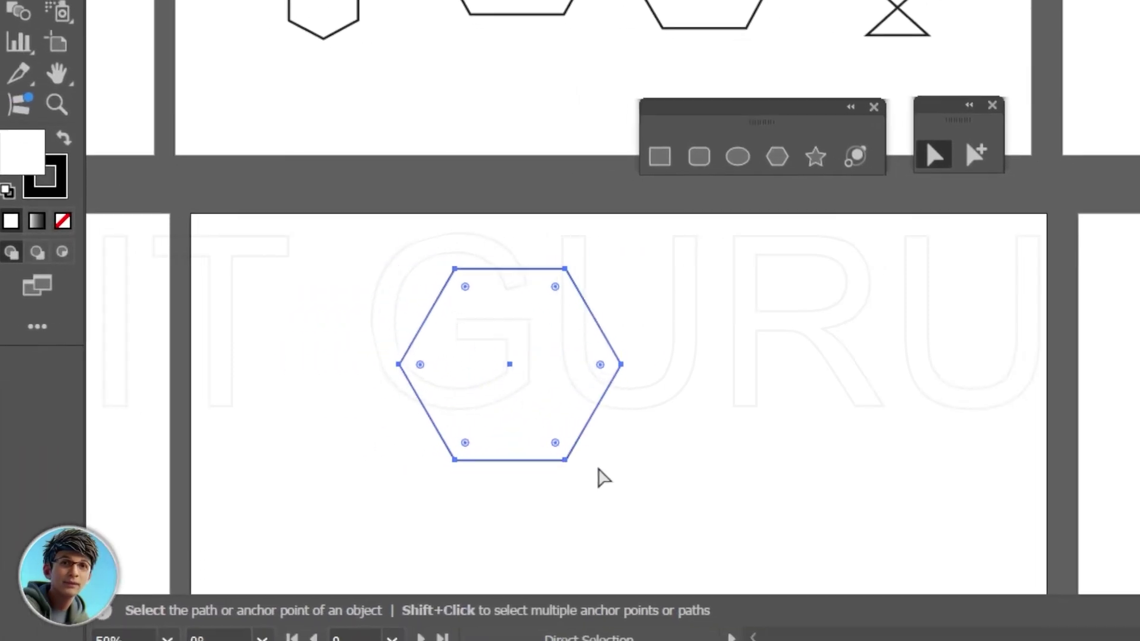
left_click_drag(516, 360, 522, 476)
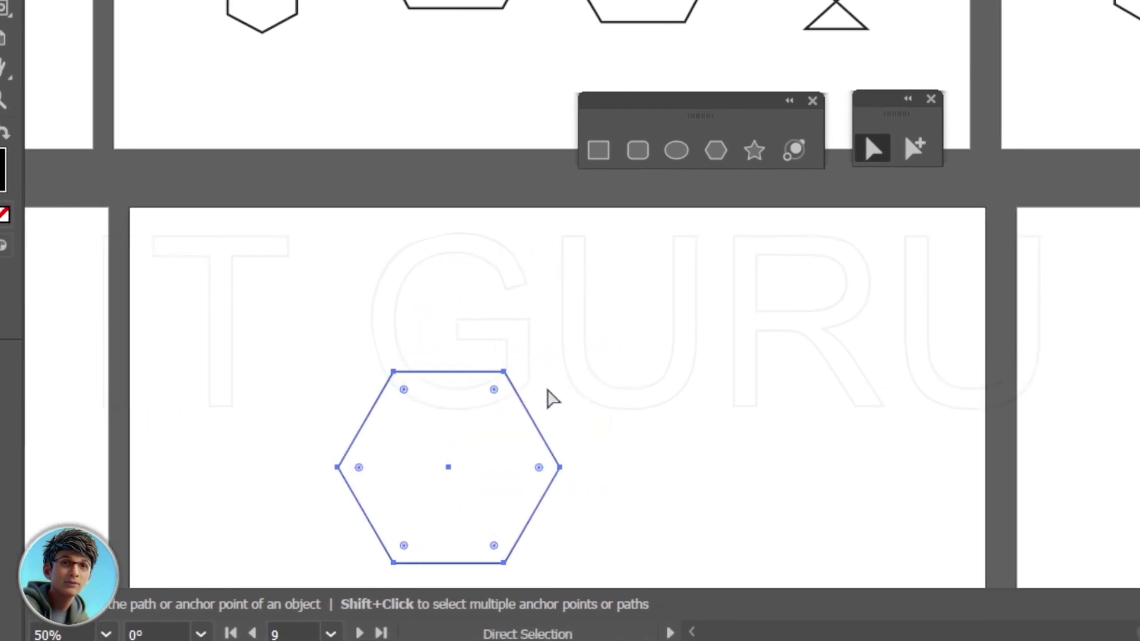
Stretch the hexagon upward by moving its two top anchor points straight up together.
left_click_drag(403, 350, 638, 399)
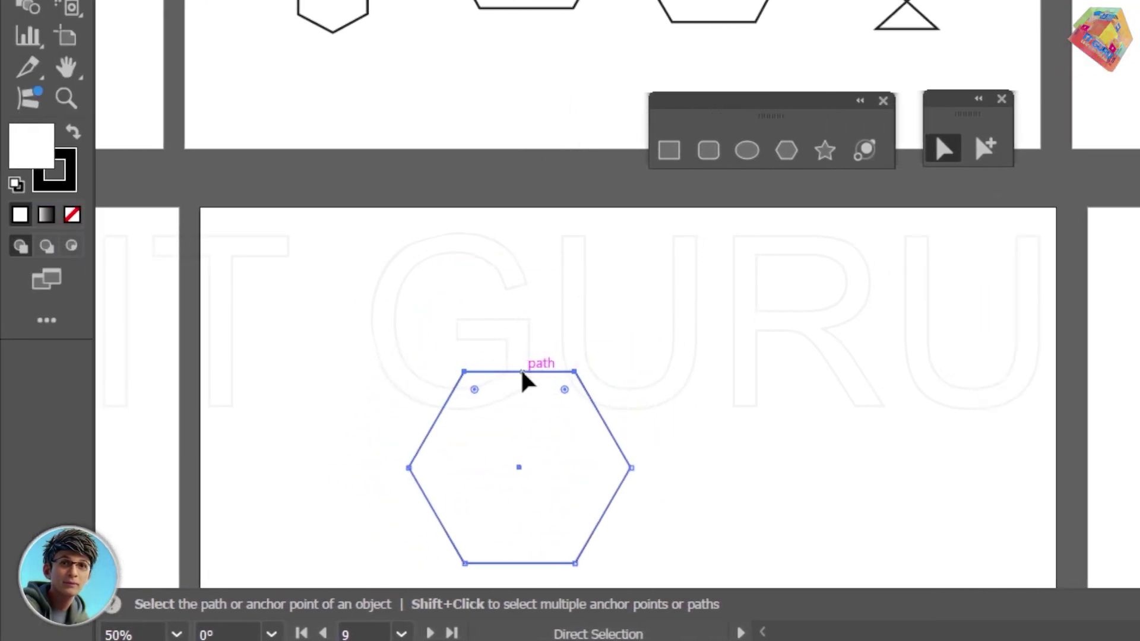
left_click_drag(461, 362, 477, 299)
left_click_drag(542, 318, 540, 319)
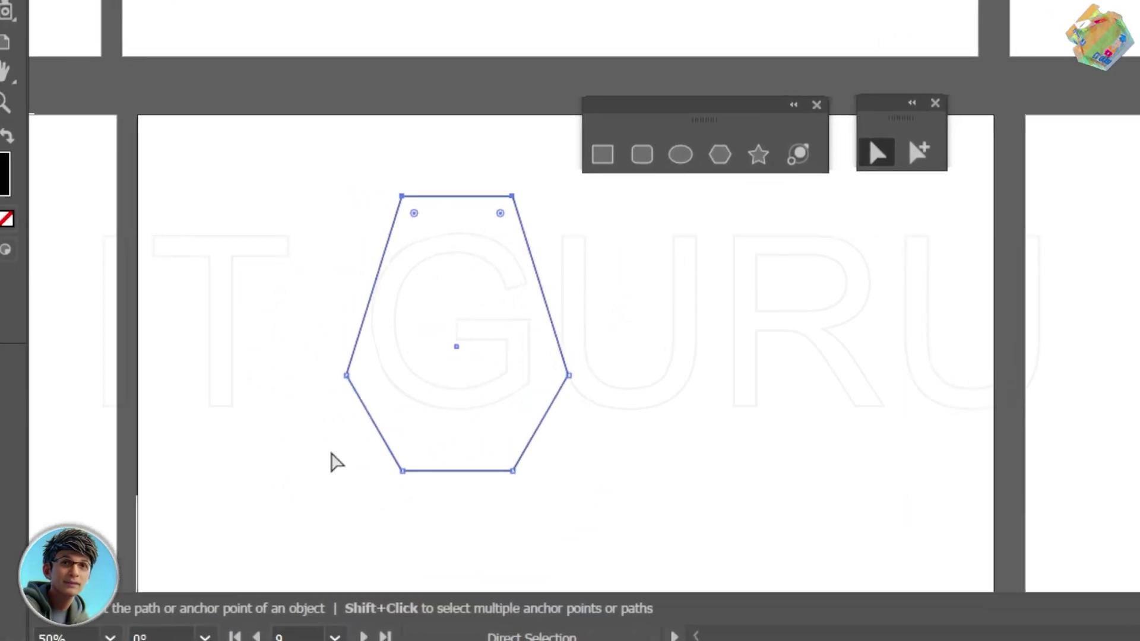
Try shortening the shape's base by raising its two bottom anchor points, and undo both edge changes.
left_click_drag(331, 454, 715, 526)
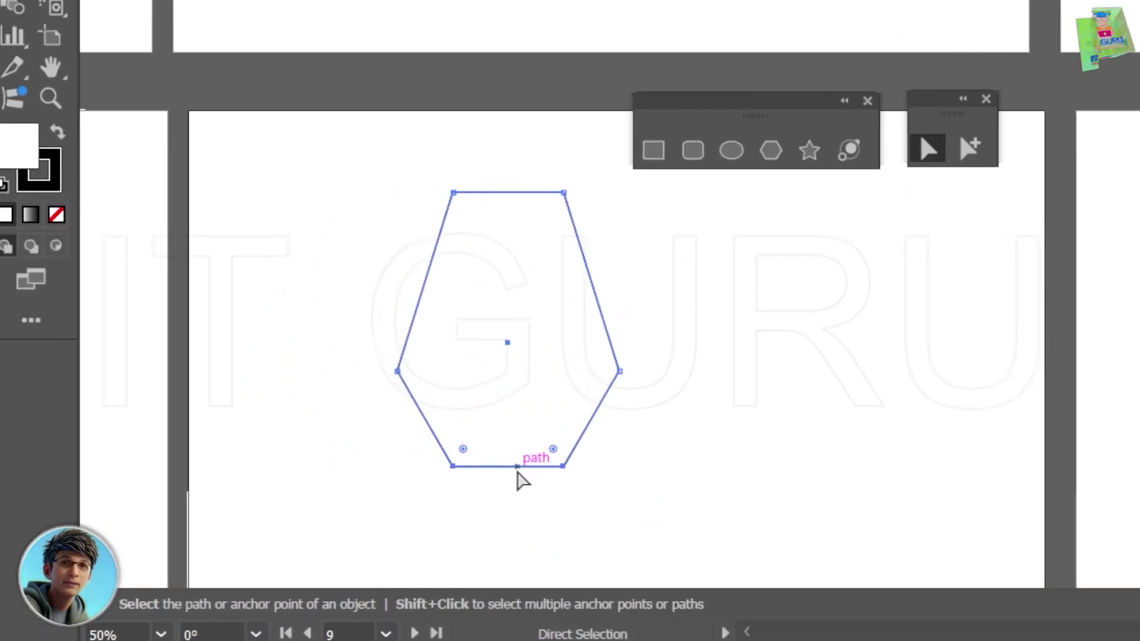
left_click_drag(463, 470, 533, 420)
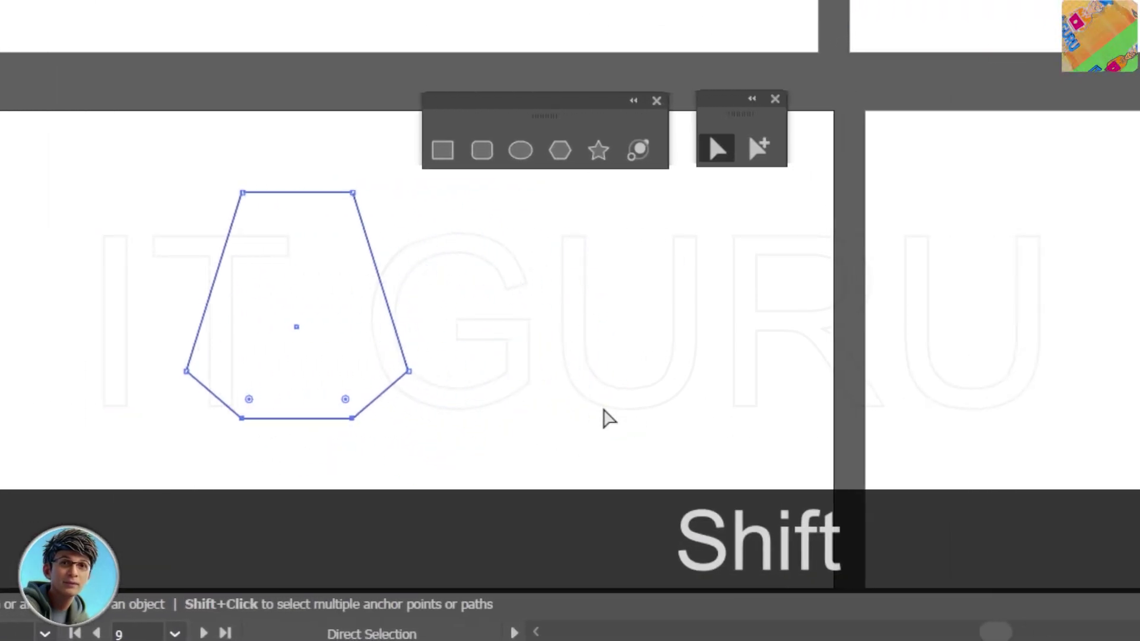
left_click(761, 418)
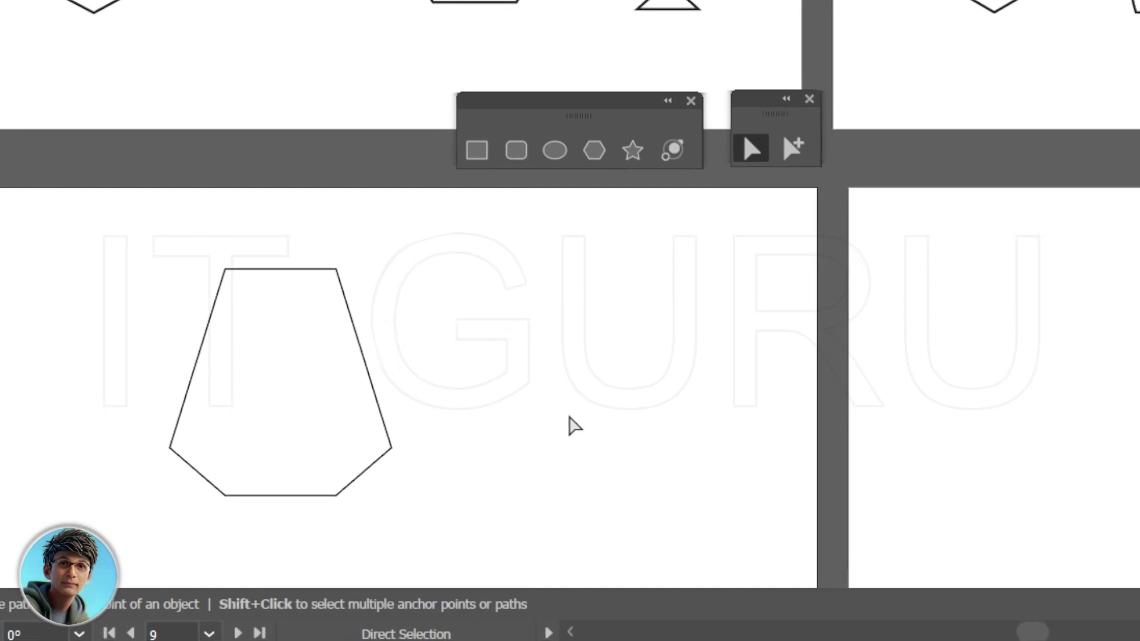
key("ctrl+z")
key("ctrl+z")
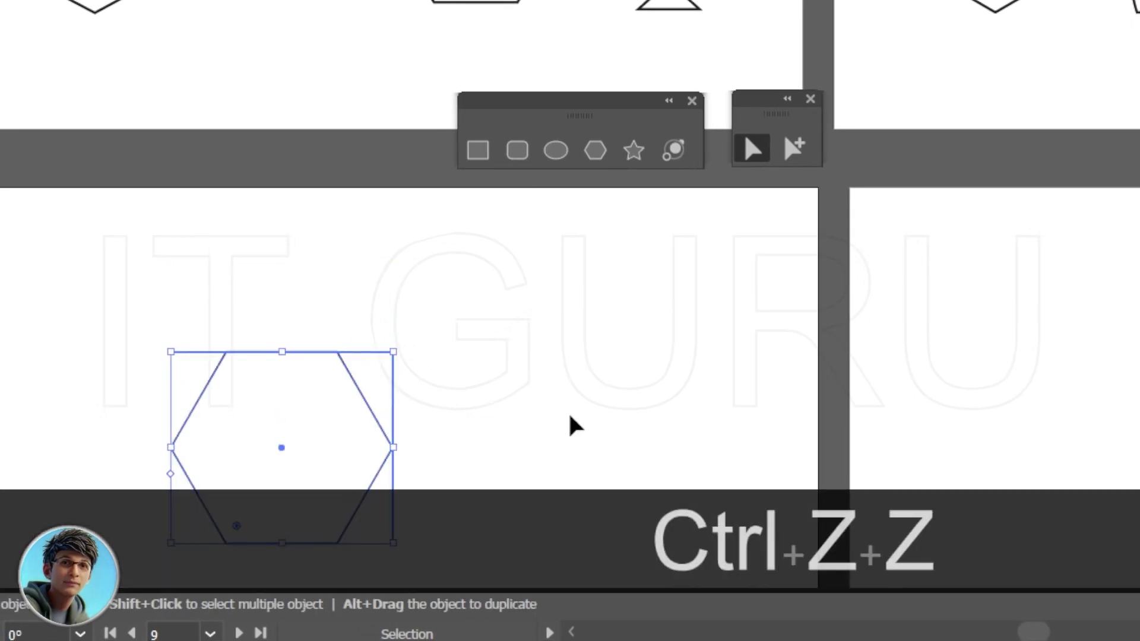
Move the hexagon's left anchor point inward to form a notched arrow, and adjust the corner at its right point.
left_click_drag(649, 306, 601, 333)
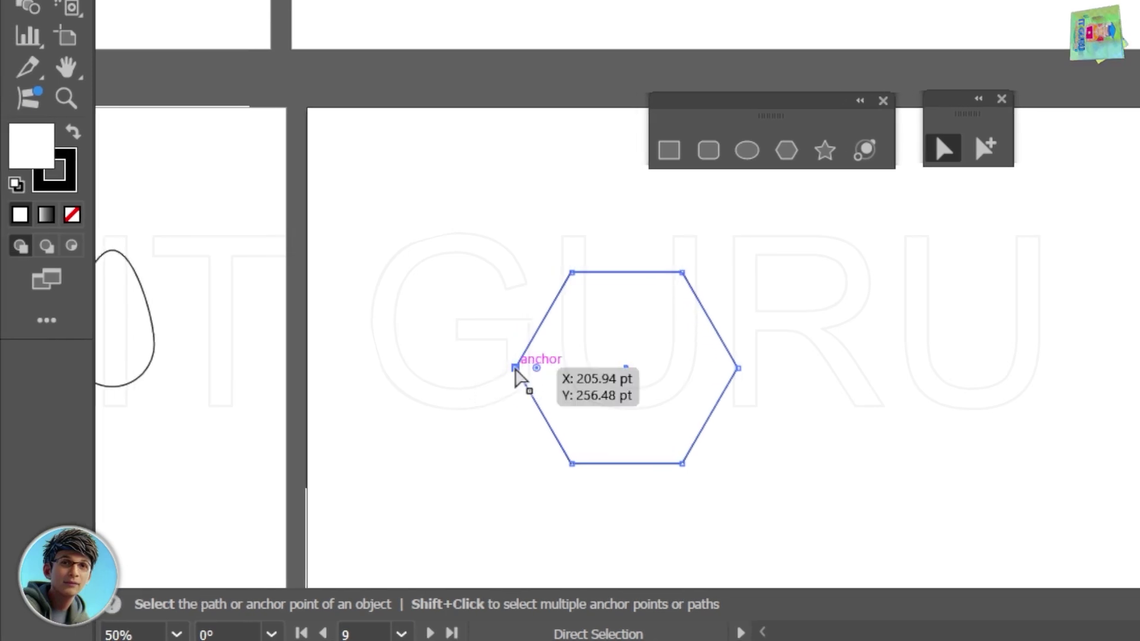
left_click_drag(439, 374, 502, 375)
left_click_drag(585, 379, 576, 375)
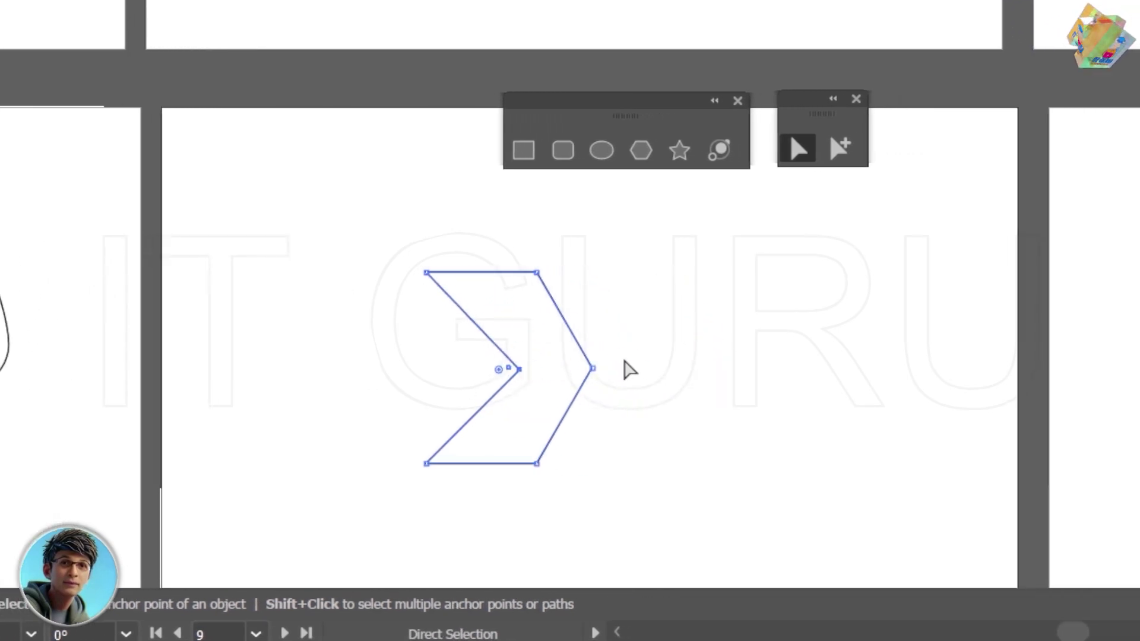
left_click(570, 389)
left_click(566, 370)
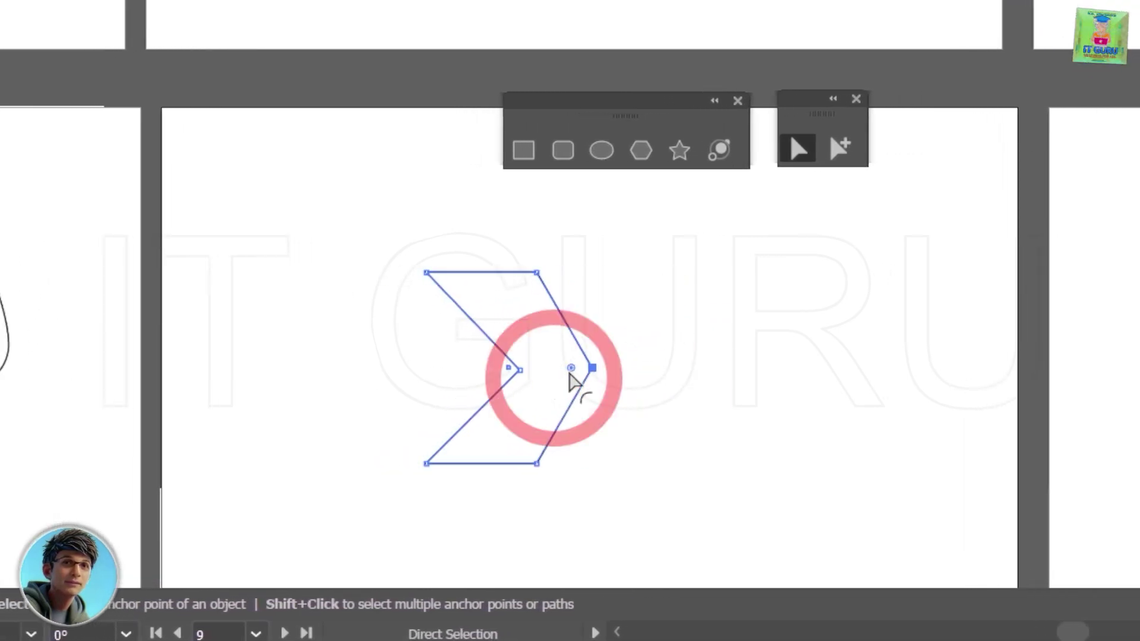
mouse_move(571, 368)
left_mouse_down()
mouse_move(411, 369)
mouse_move(566, 368)
left_mouse_up()
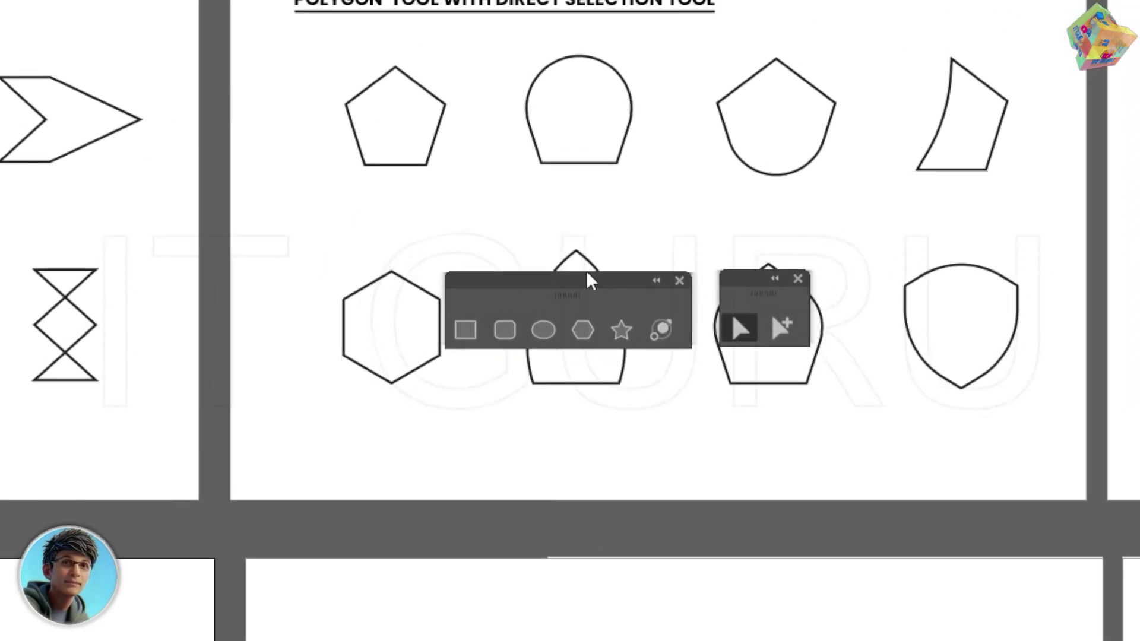
Move the floating shape and selection tool palettes down, clear of the polygon examples, and bring those examples into view.
left_click_drag(634, 165, 707, 302)
left_click_drag(800, 172, 850, 221)
left_click_drag(613, 360, 640, 450)
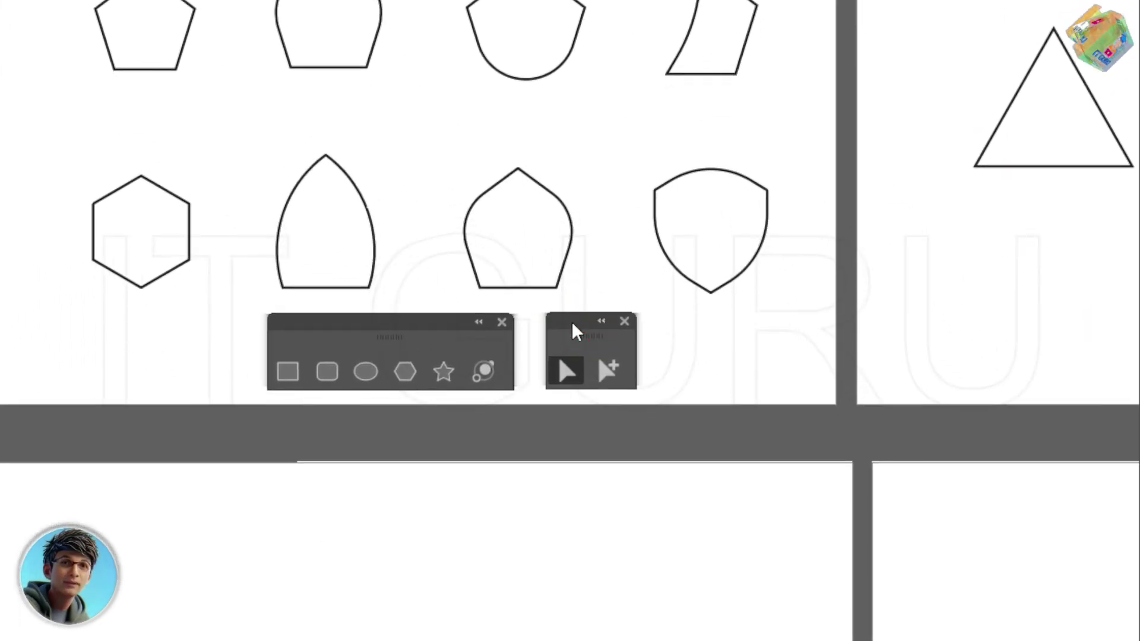
key("space")
left_click_drag(541, 463, 565, 361)
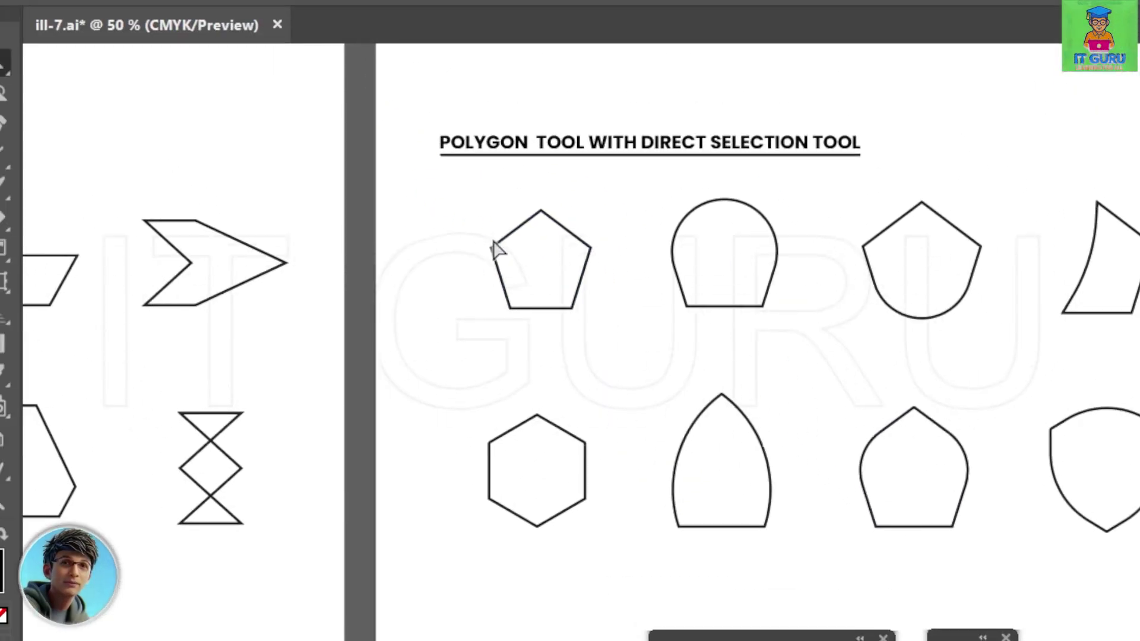
left_click(306, 109)
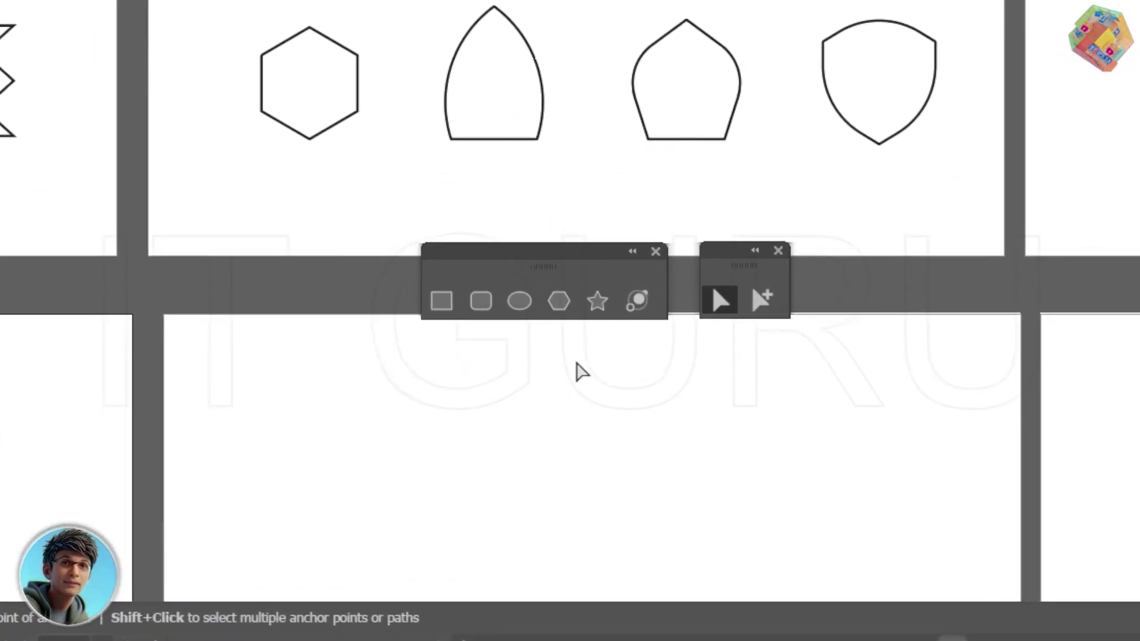
Create a five-sided polygon with a radius of 108.9468 pt on the empty artboard below the polygon examples.
left_click(561, 314)
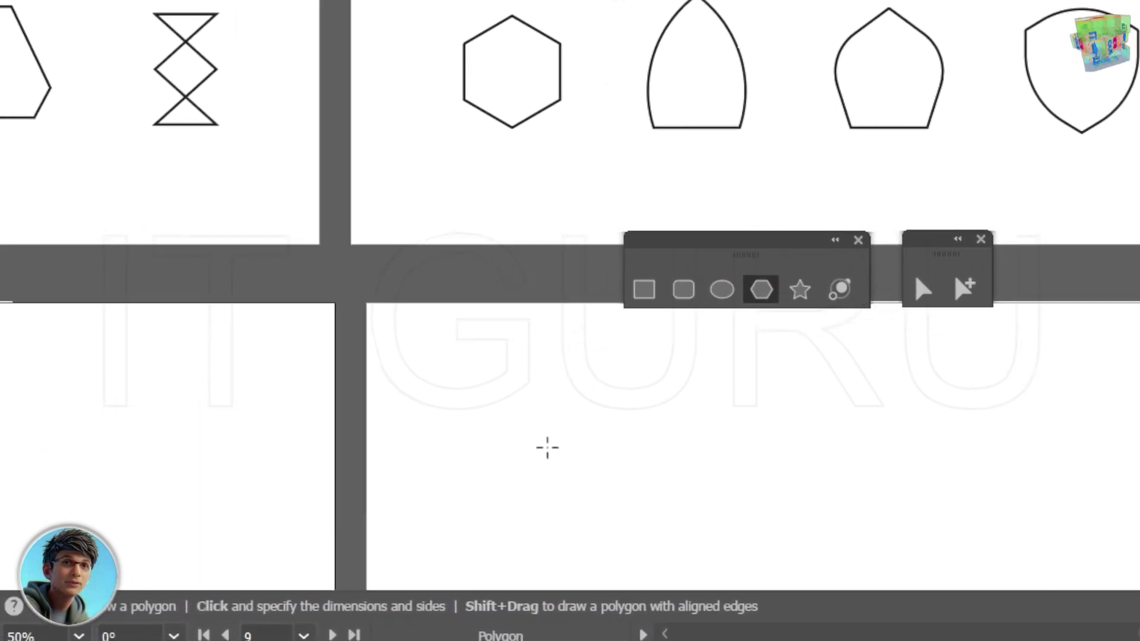
left_click(466, 457)
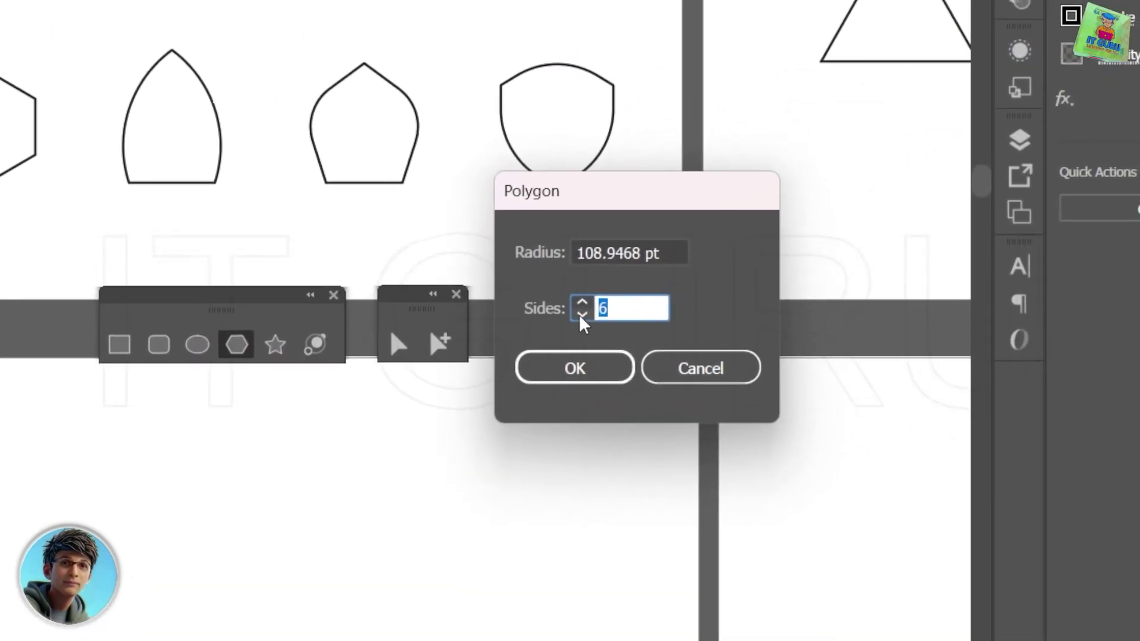
left_click(1129, 259)
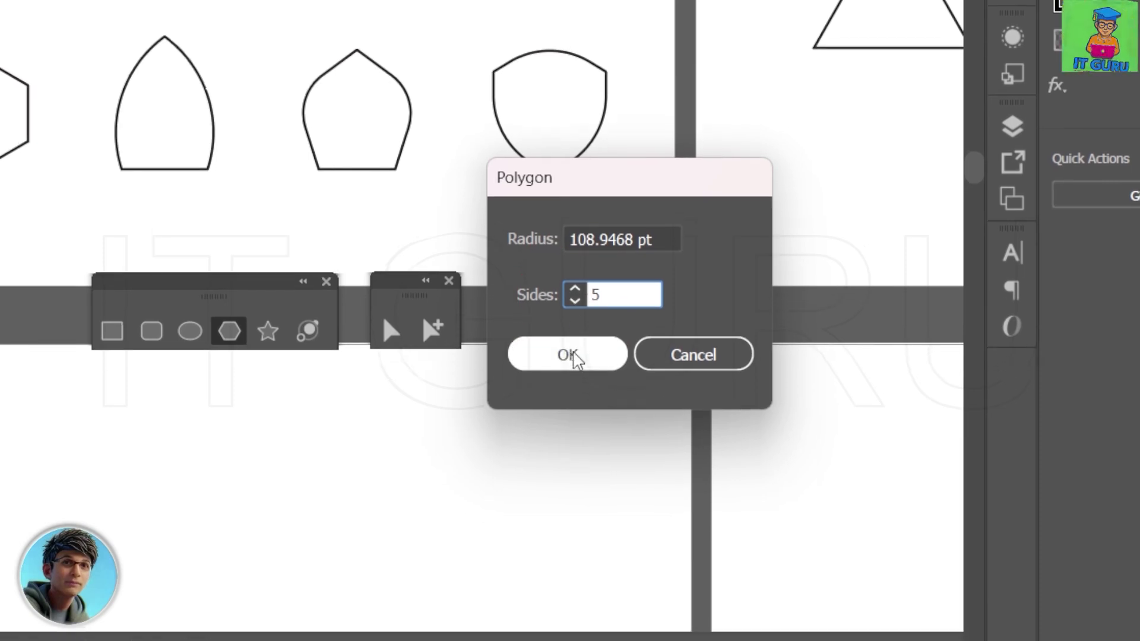
left_click(573, 374)
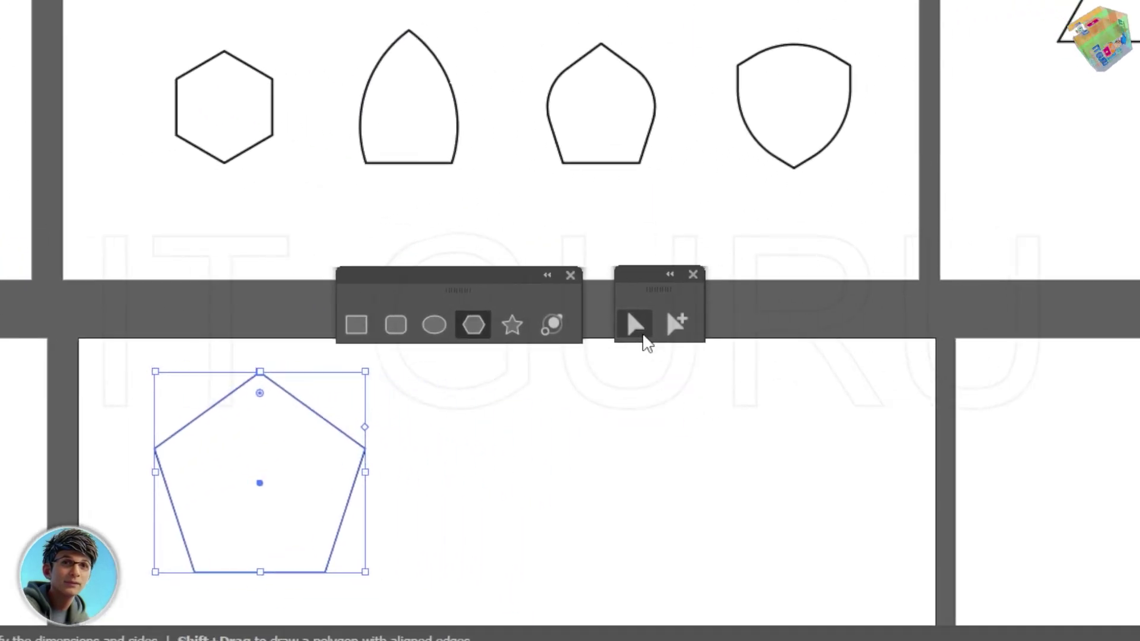
Try rounding the pentagon's three upper corners together to a radius of about 88.14 pt, and undo the rounding.
left_click(621, 309)
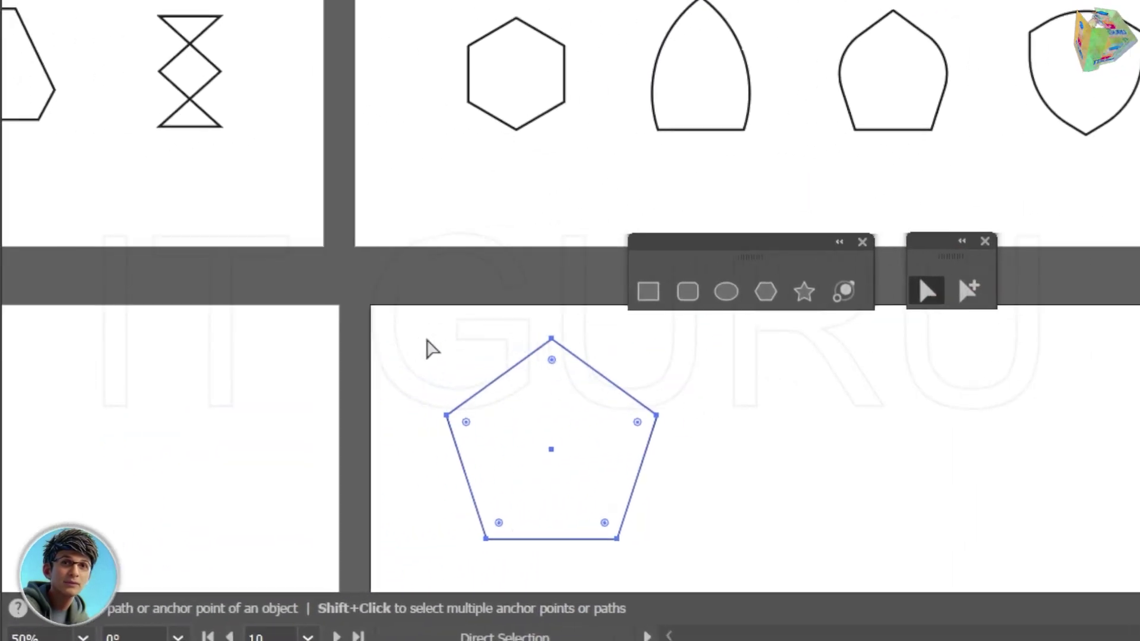
left_click_drag(100, 339, 454, 472)
left_click_drag(693, 448, 713, 423)
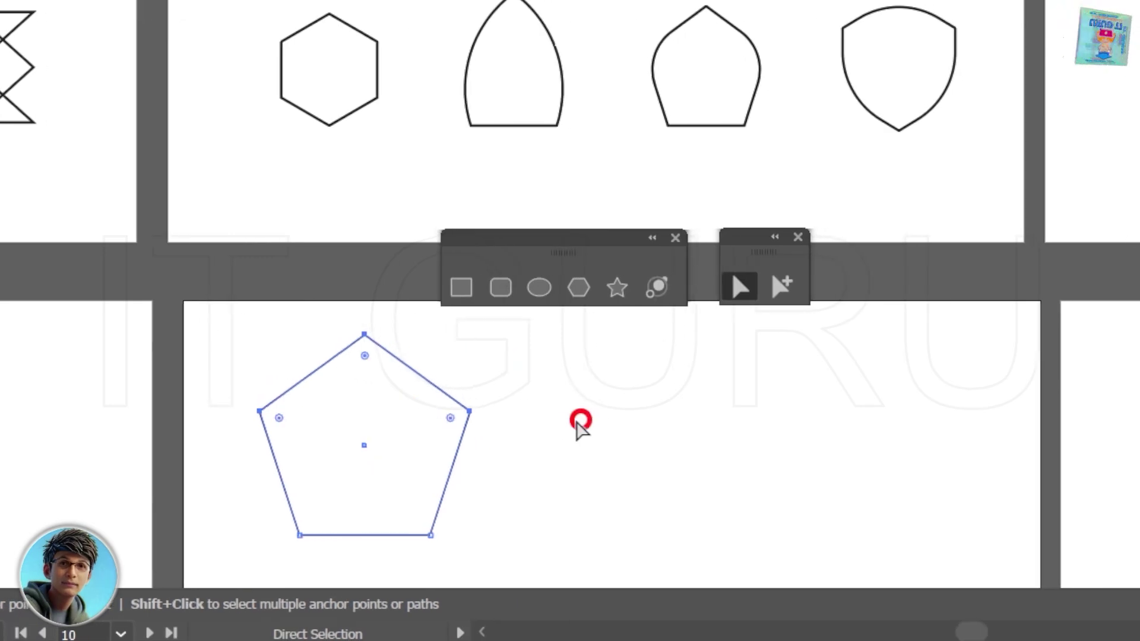
left_click_drag(568, 365, 580, 471)
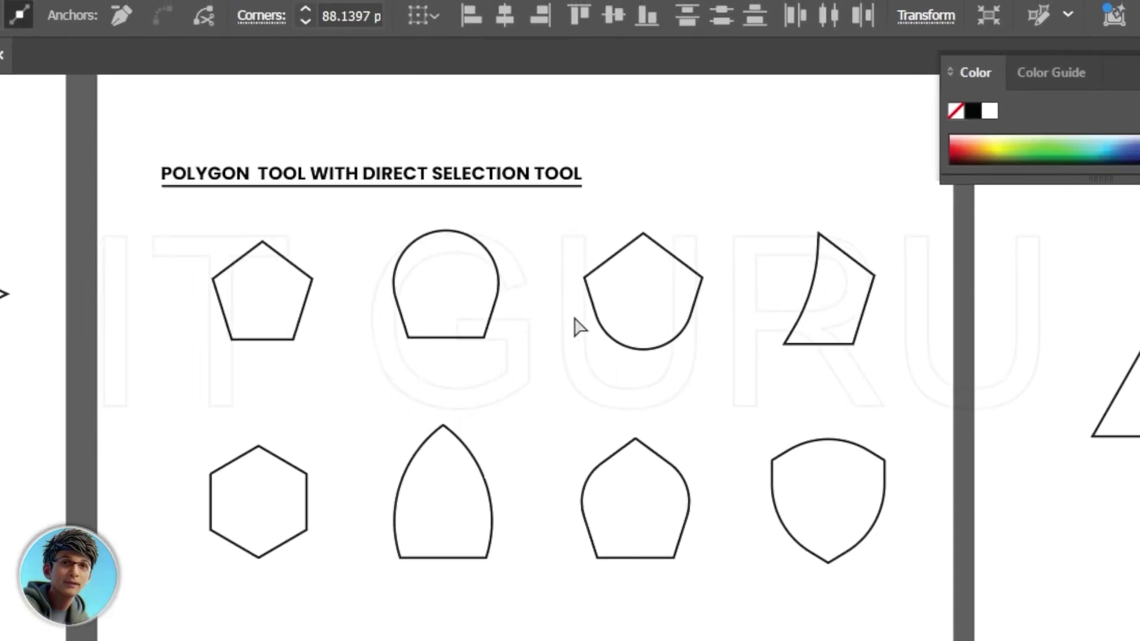
key("ctrl+z")
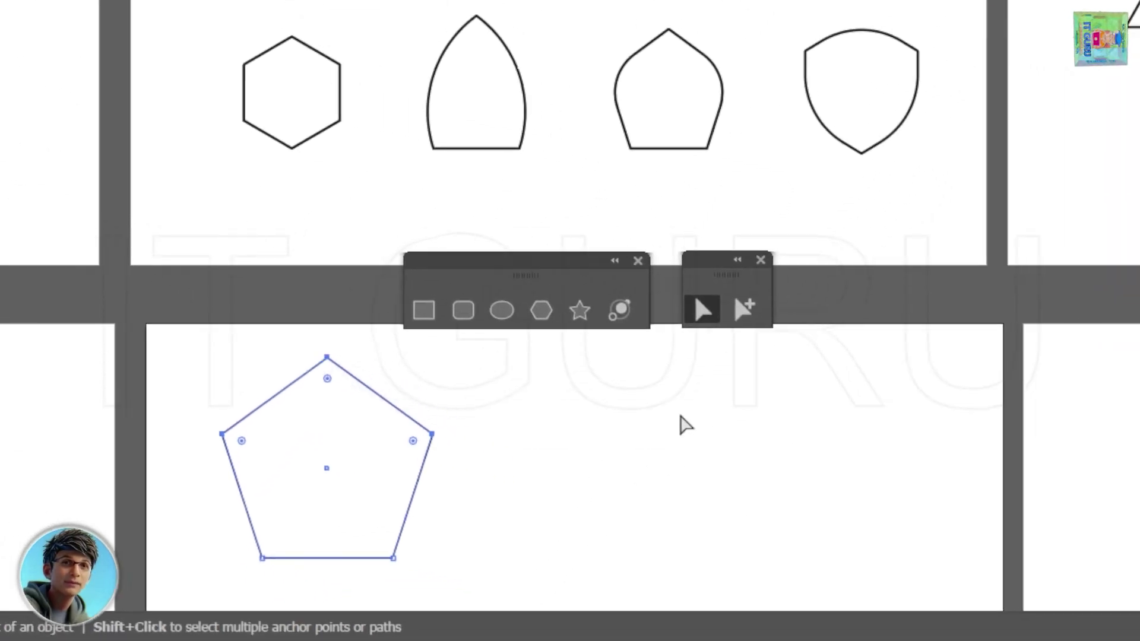
Rotate the pentagon 180° so its point faces down, and rotate it back upright.
key("v")
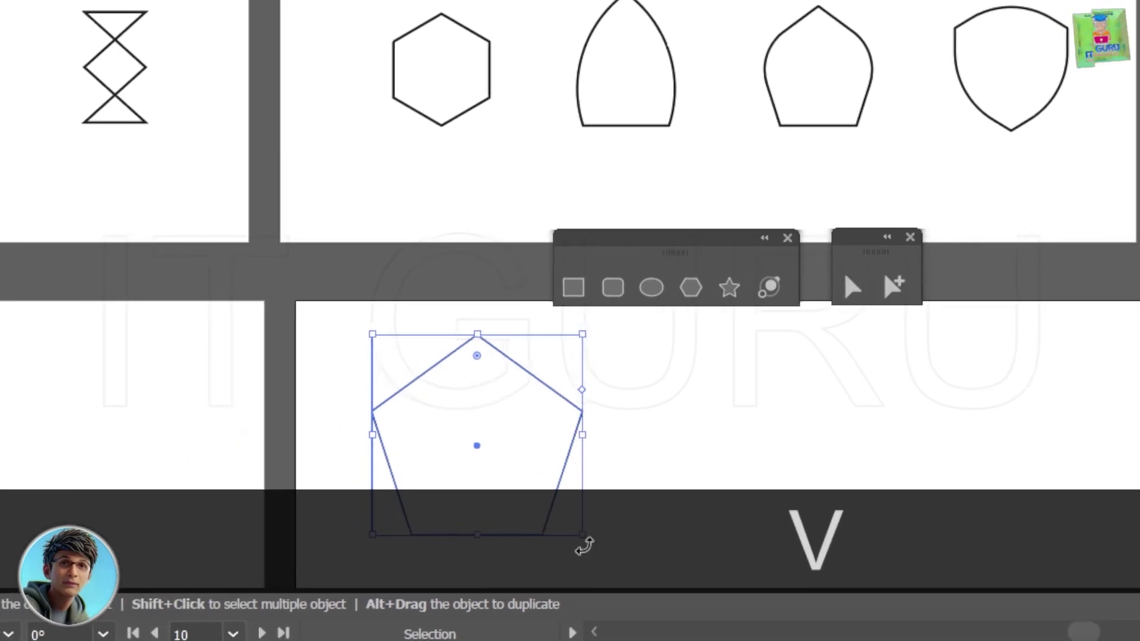
left_click_drag(456, 549, 389, 419)
left_click_drag(526, 413, 420, 386)
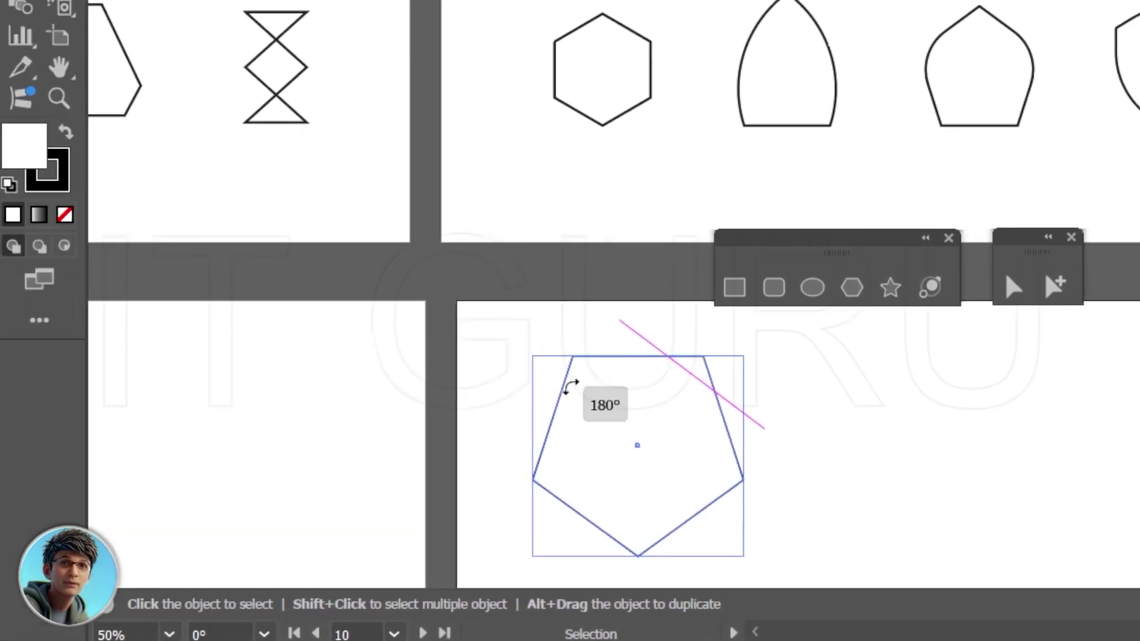
left_click_drag(571, 387, 571, 387)
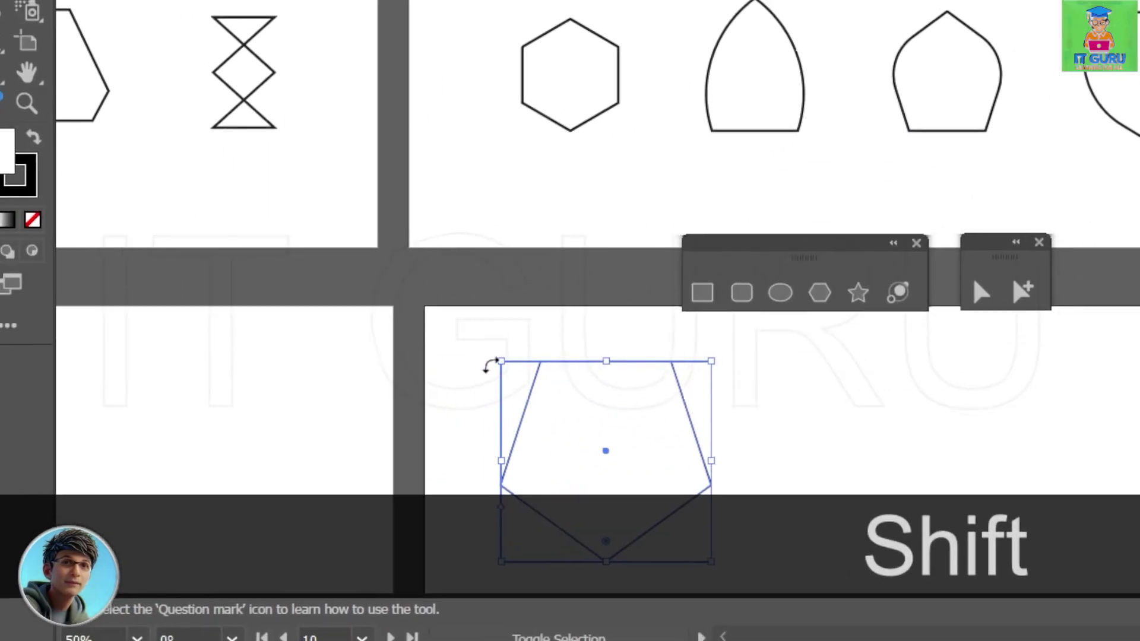
left_click_drag(487, 363, 737, 576)
left_click_drag(617, 572, 617, 572)
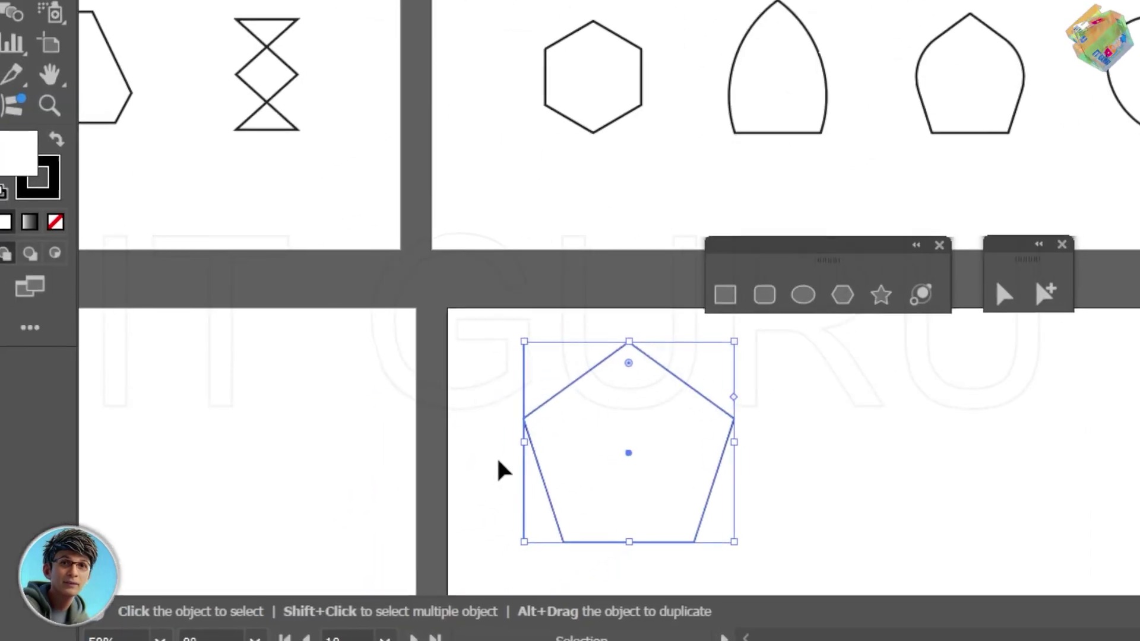
left_click(796, 514)
left_click_drag(498, 407, 630, 504)
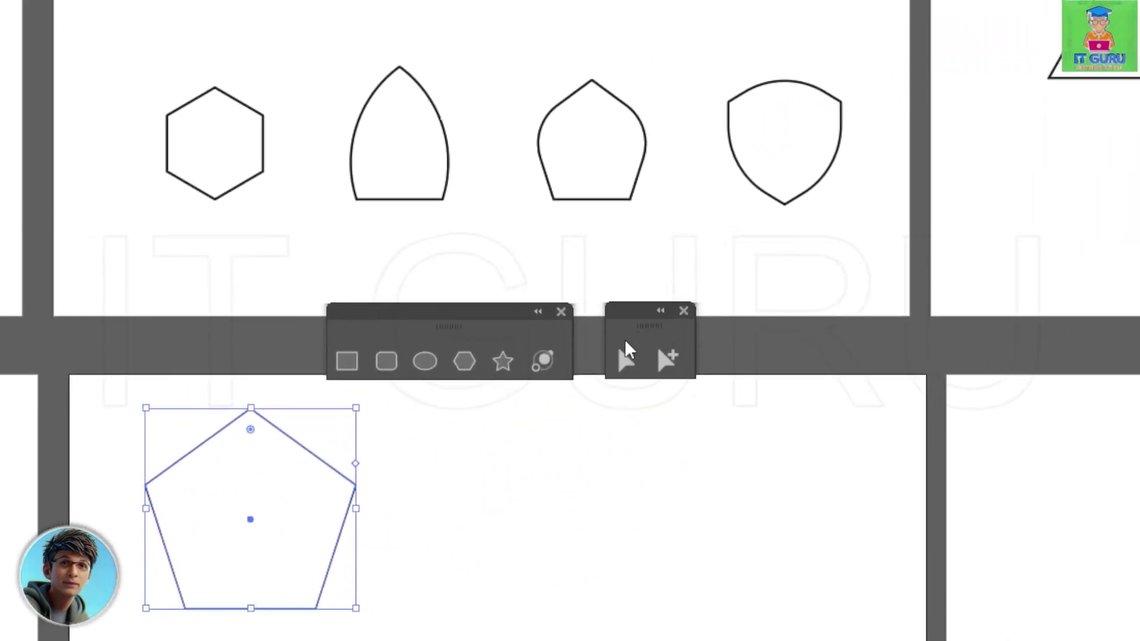
Try rounding the pentagon's two side corners and two bottom corners together with Direct Selection, and undo it.
left_click(621, 362)
left_click_drag(109, 468, 521, 640)
left_click_drag(658, 588, 660, 590)
left_click_drag(474, 400, 470, 377)
left_click_drag(570, 401, 570, 489)
key("ctrl+z")
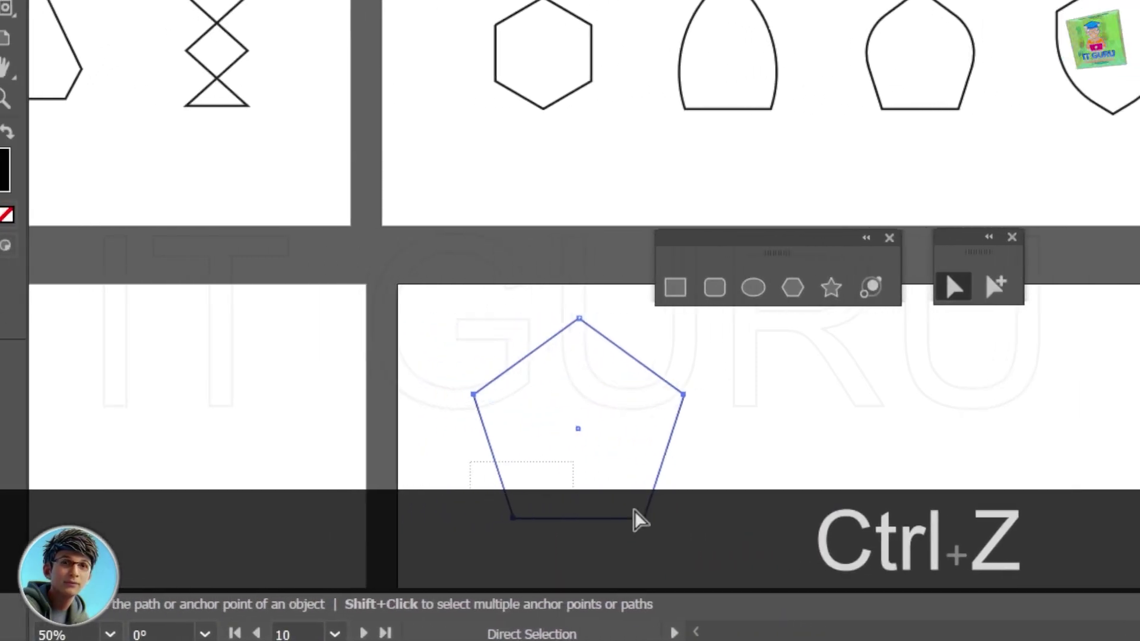
Try rounding the pentagon's two bottom corners to a radius of 88.14 pt, and undo the rounding.
left_click_drag(635, 506, 643, 346)
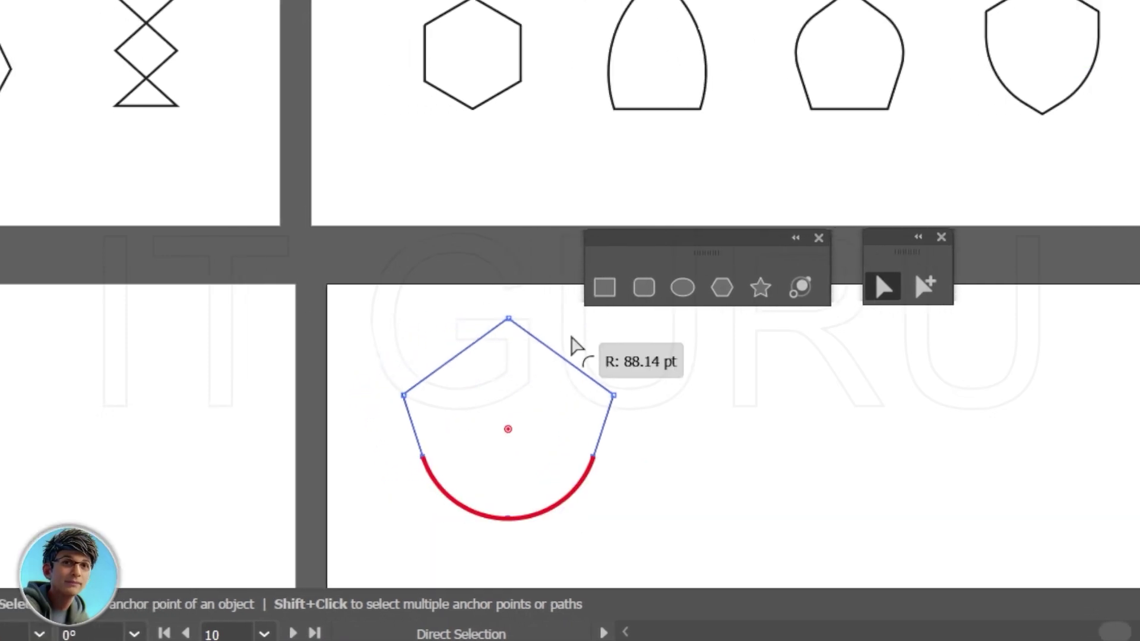
left_click_drag(572, 338, 573, 340)
left_click(697, 496)
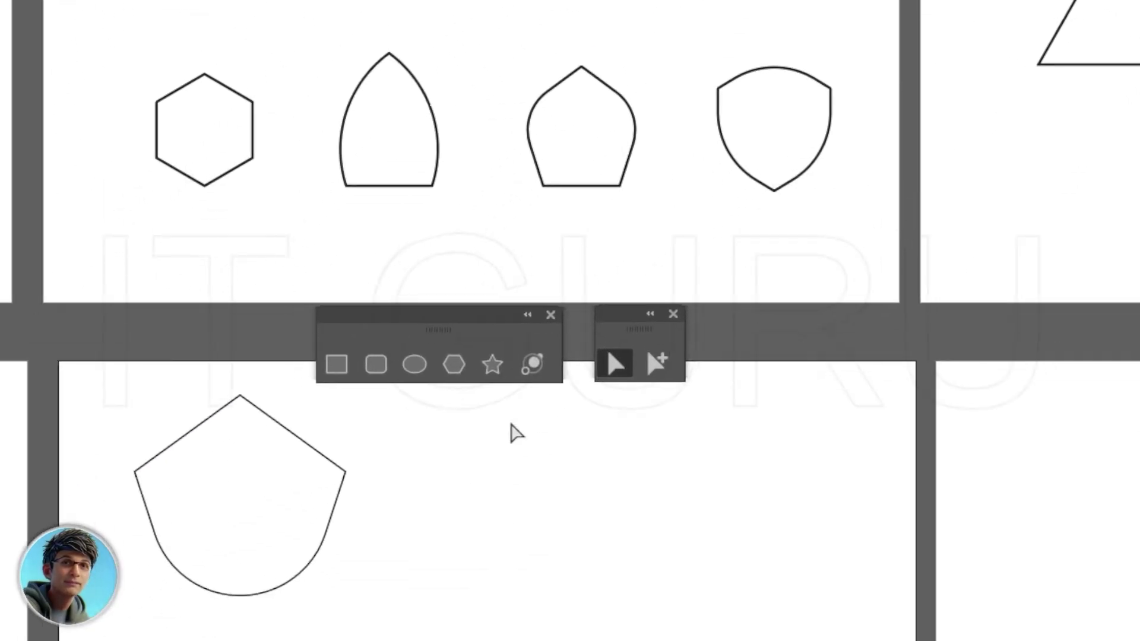
key("ctrl+z")
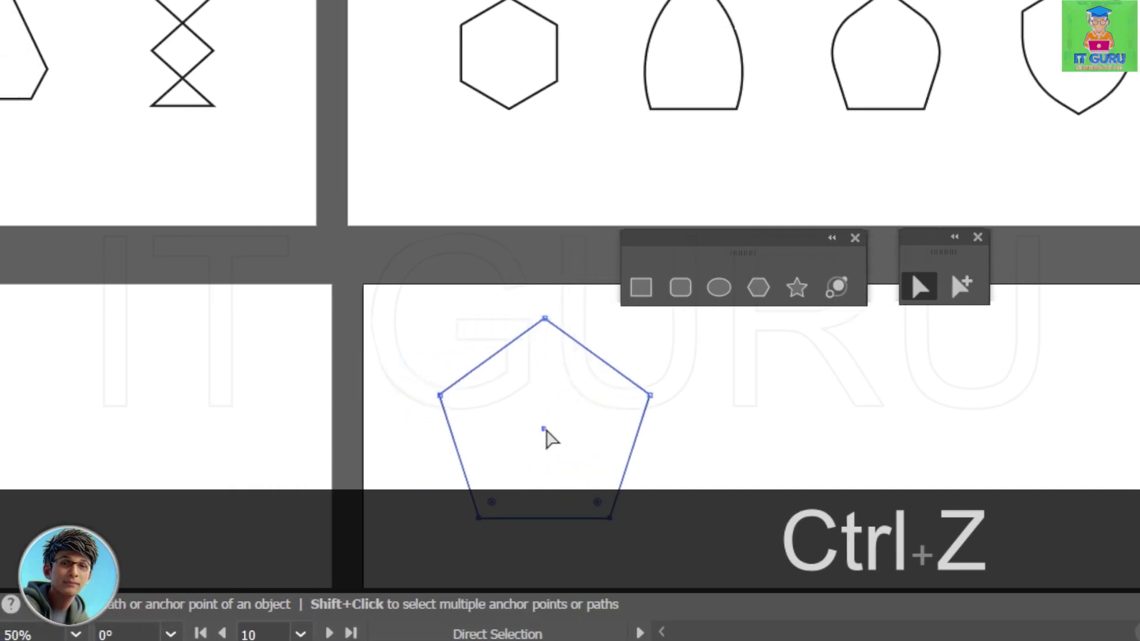
Move the pentagon sideways to the middle of its artboard.
left_click_drag(545, 429, 821, 425)
key("space")
left_click_drag(1023, 422, 1009, 469)
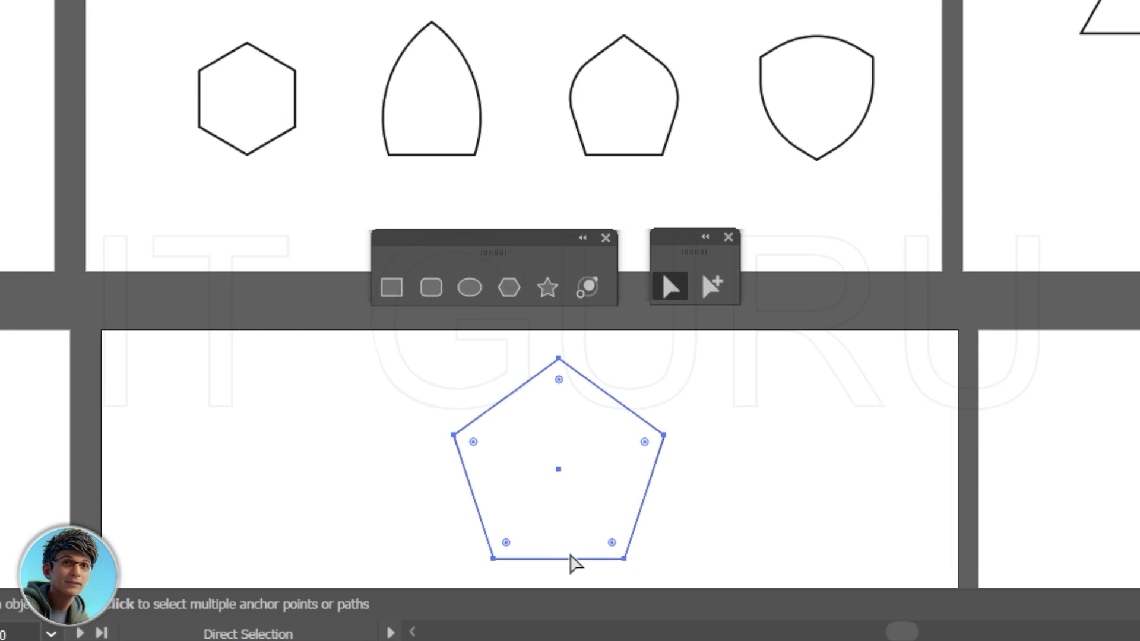
Rotate the pentagon about its centre into a slightly tilted position.
key("v")
left_click(690, 554)
left_click(595, 471)
left_click_drag(670, 564, 691, 488)
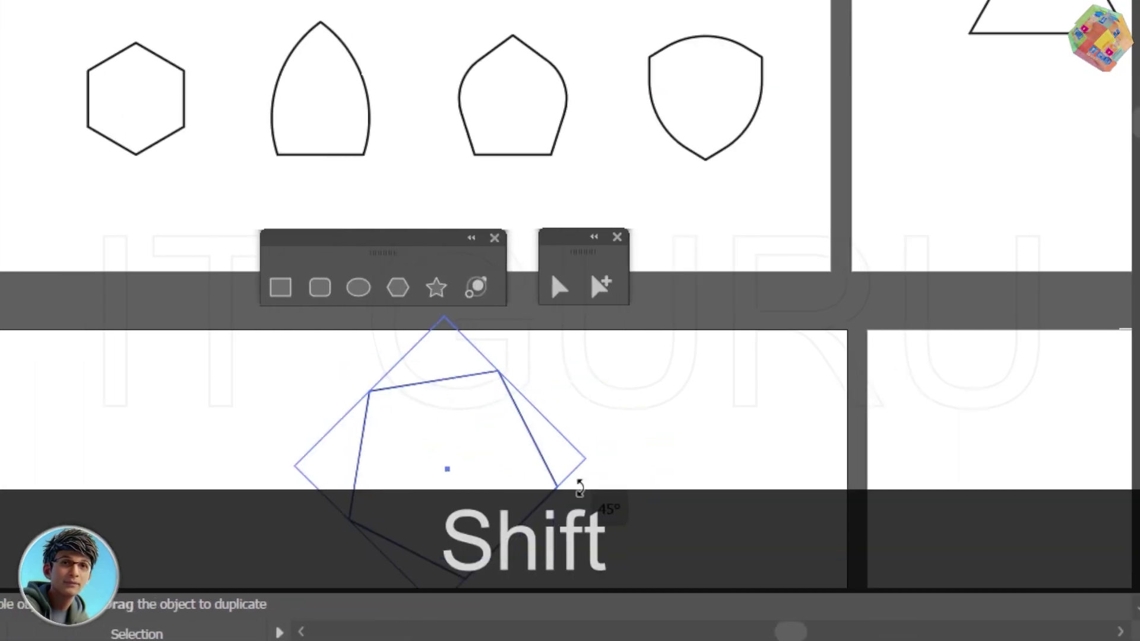
left_click_drag(580, 487, 569, 398)
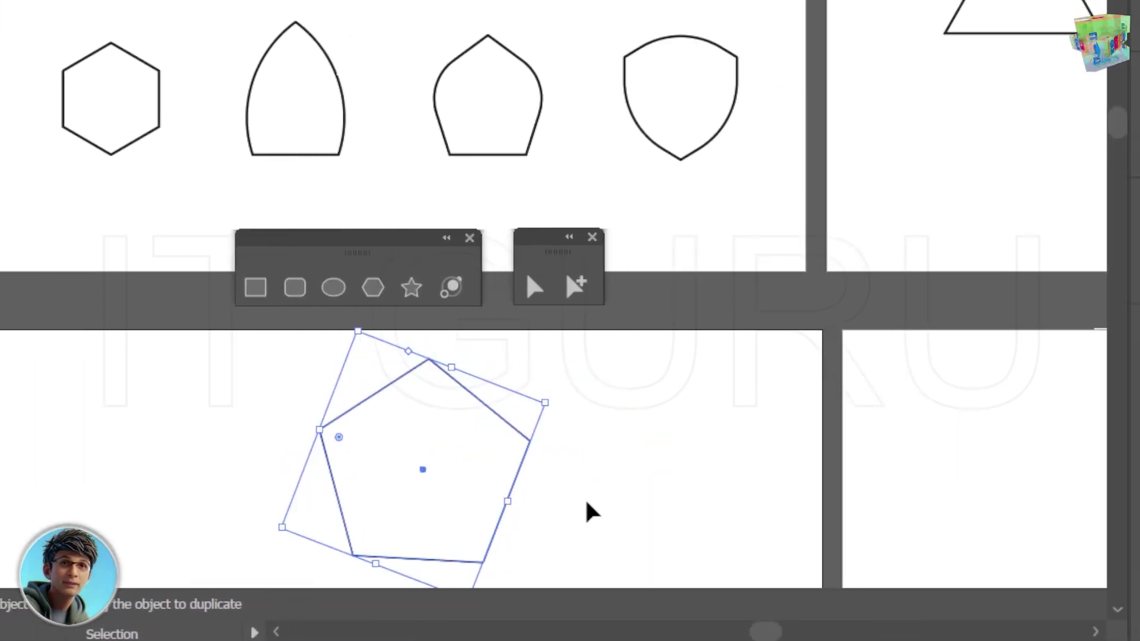
Try moving the tilted pentagon's upper-left side corner inward and back outward with Direct Selection.
left_click(573, 496)
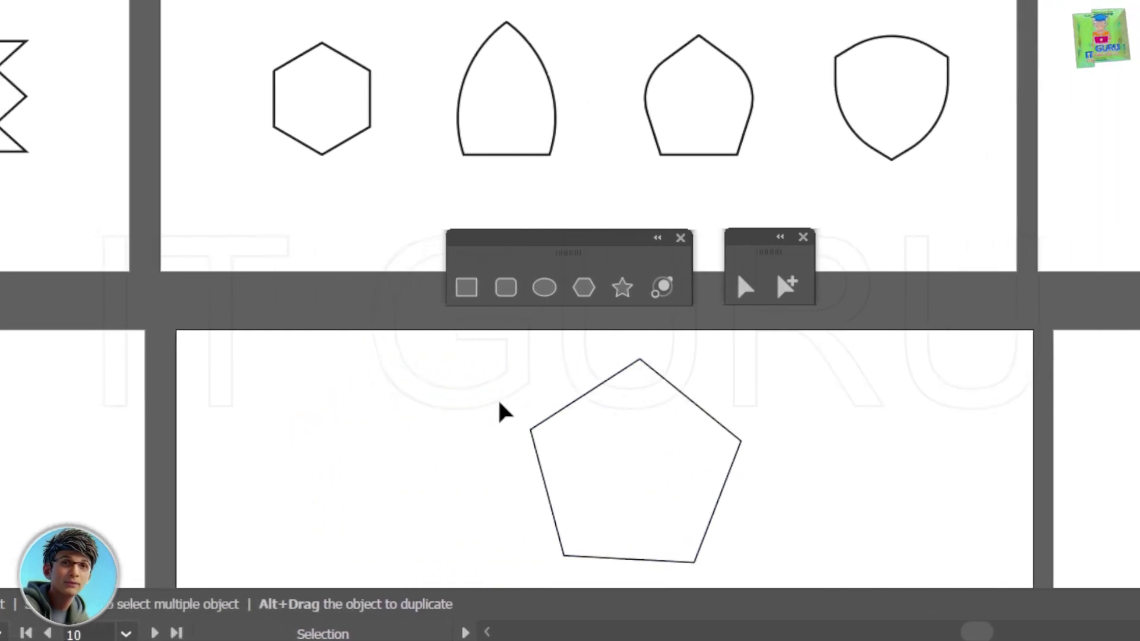
left_click(746, 288)
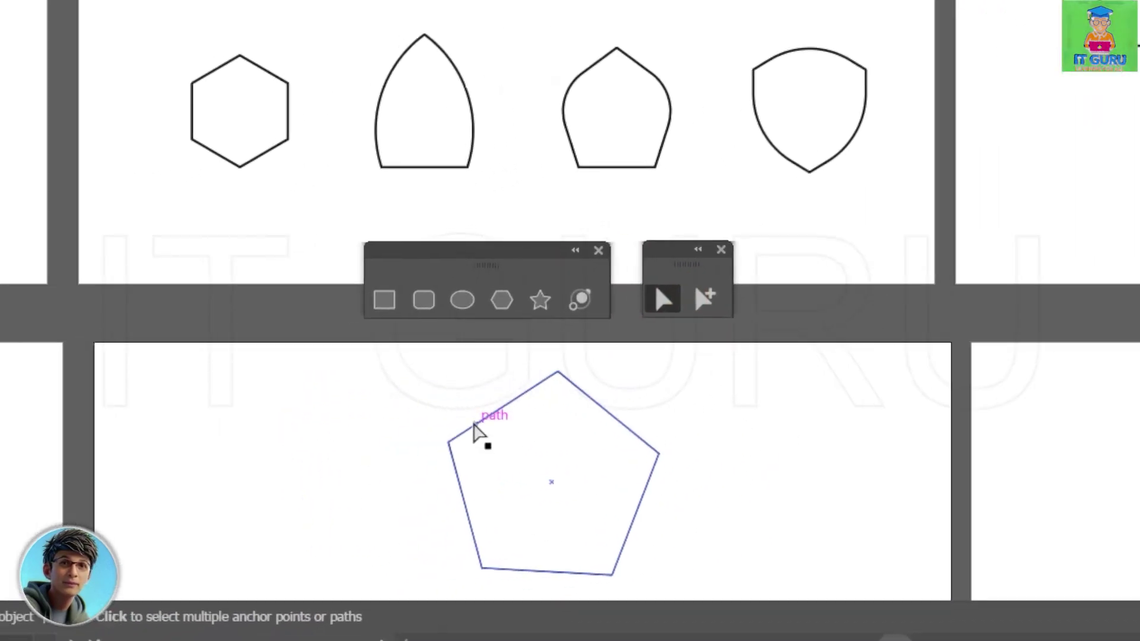
left_click_drag(449, 442, 508, 473)
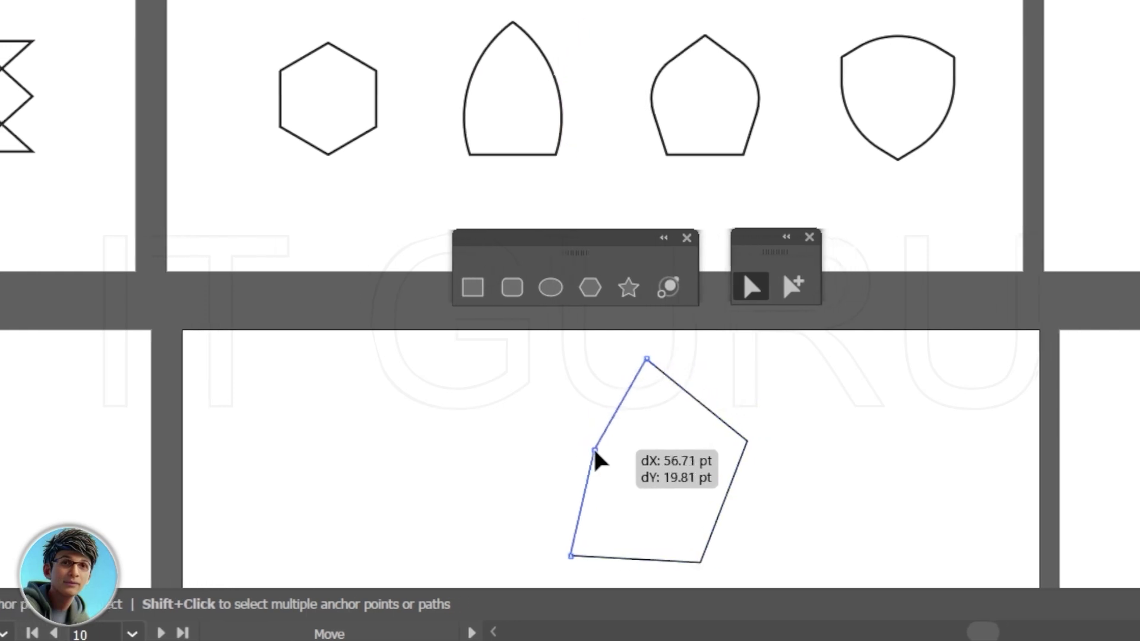
left_click_drag(595, 452, 508, 427)
Delete the pentagon's moved corner point, and delete the rest of its path.
key("Delete")
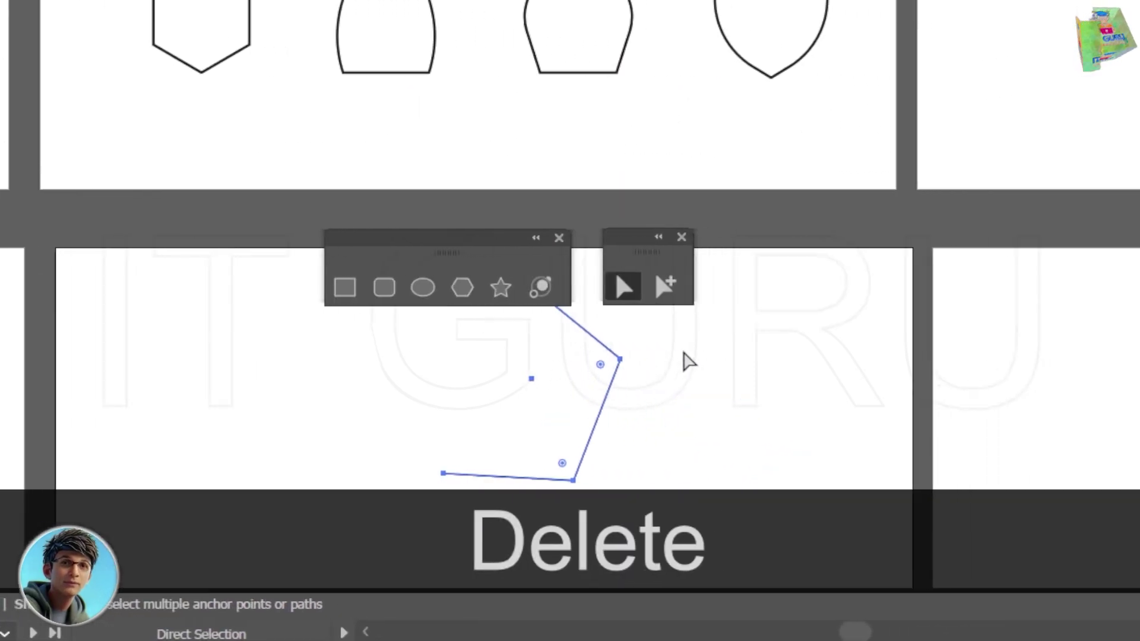
left_click(392, 533)
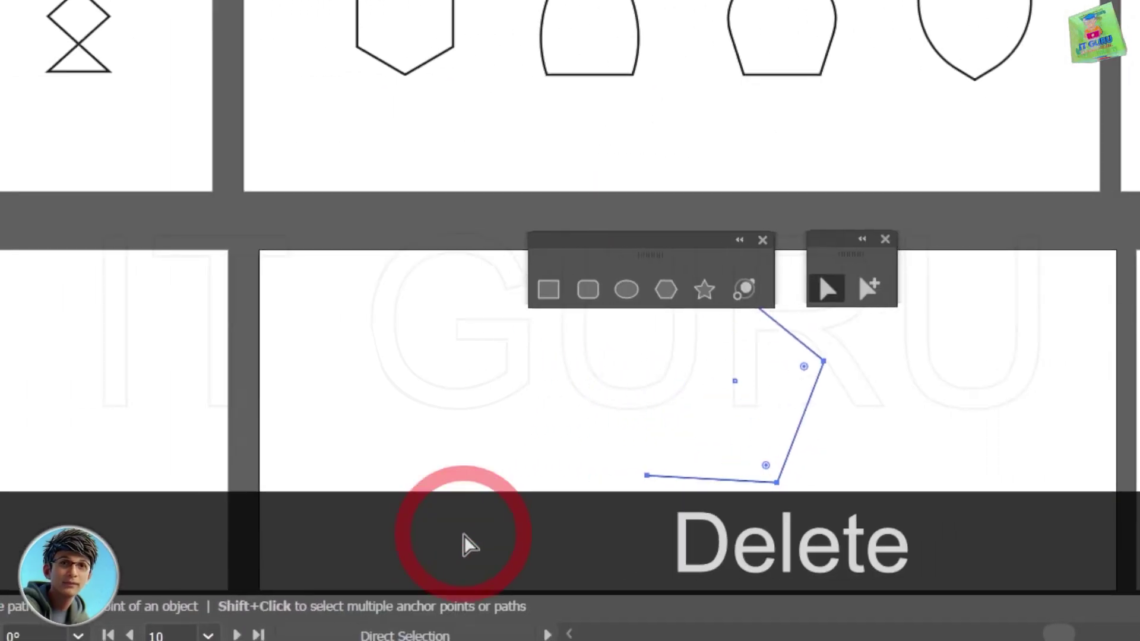
key("Delete")
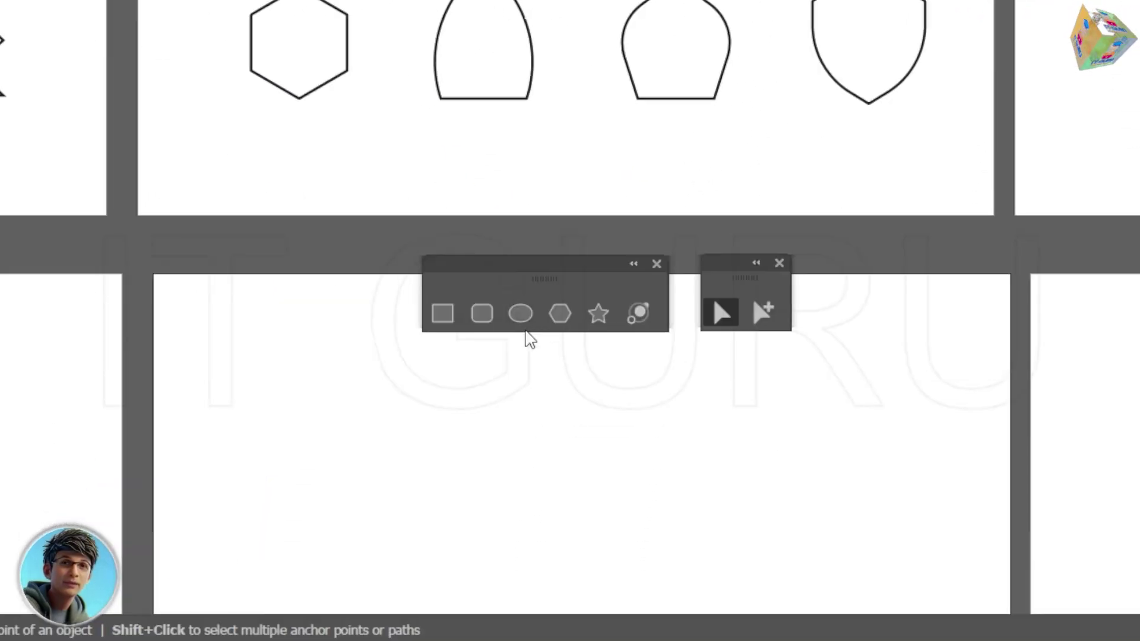
Draw a new pentagon on the emptied artboard and try rounding its top and two side corners together.
left_click(489, 546)
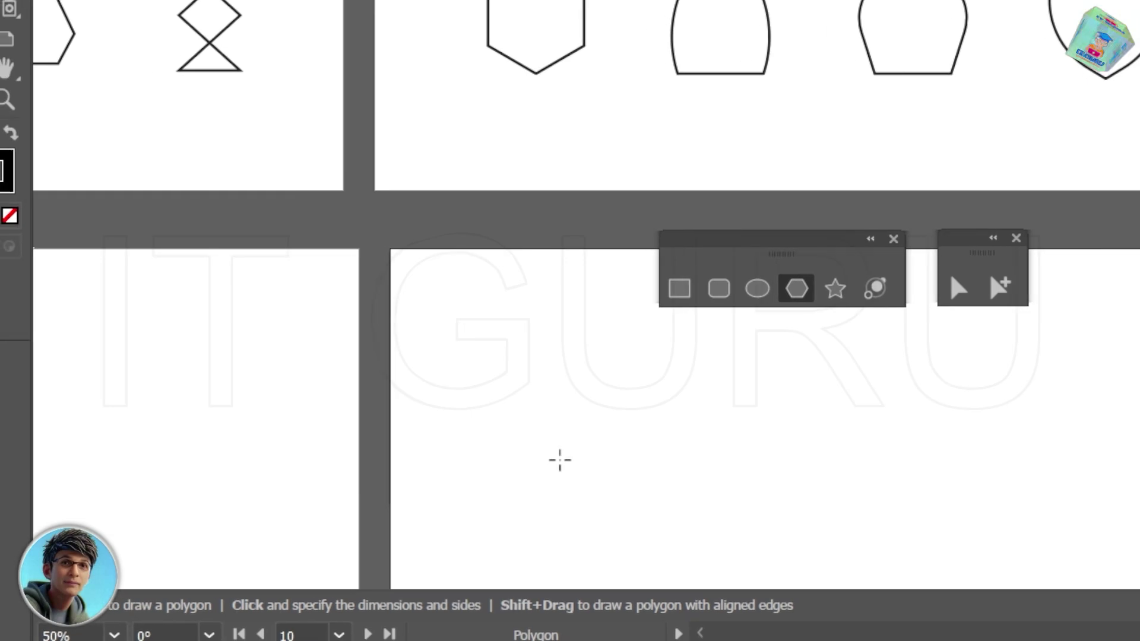
left_click(560, 461)
left_click(1074, 318)
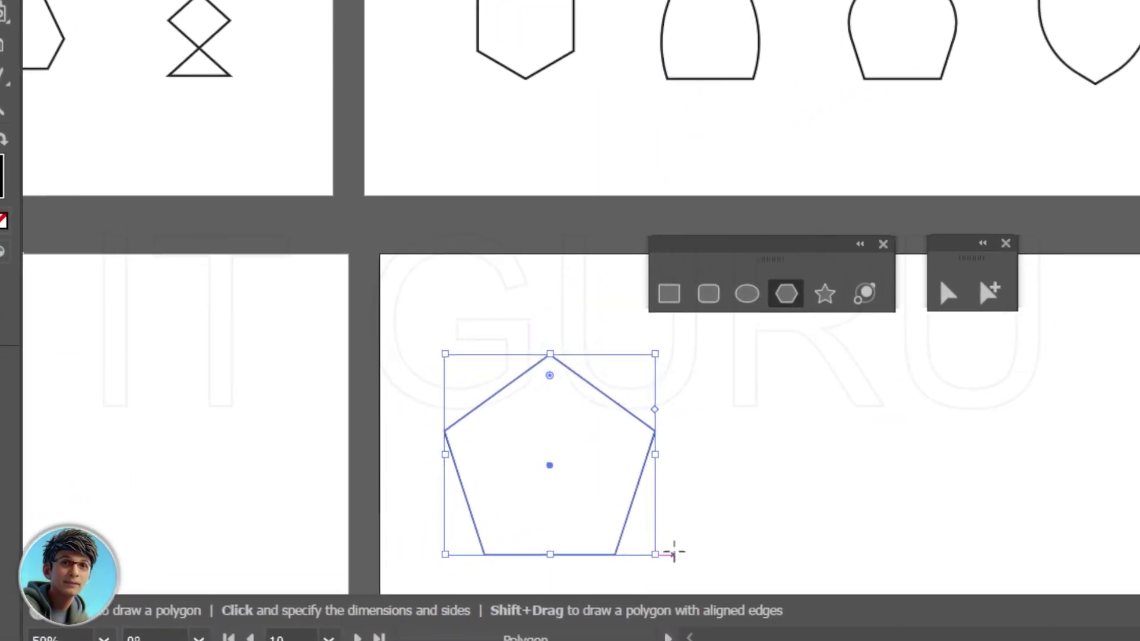
left_click(949, 293)
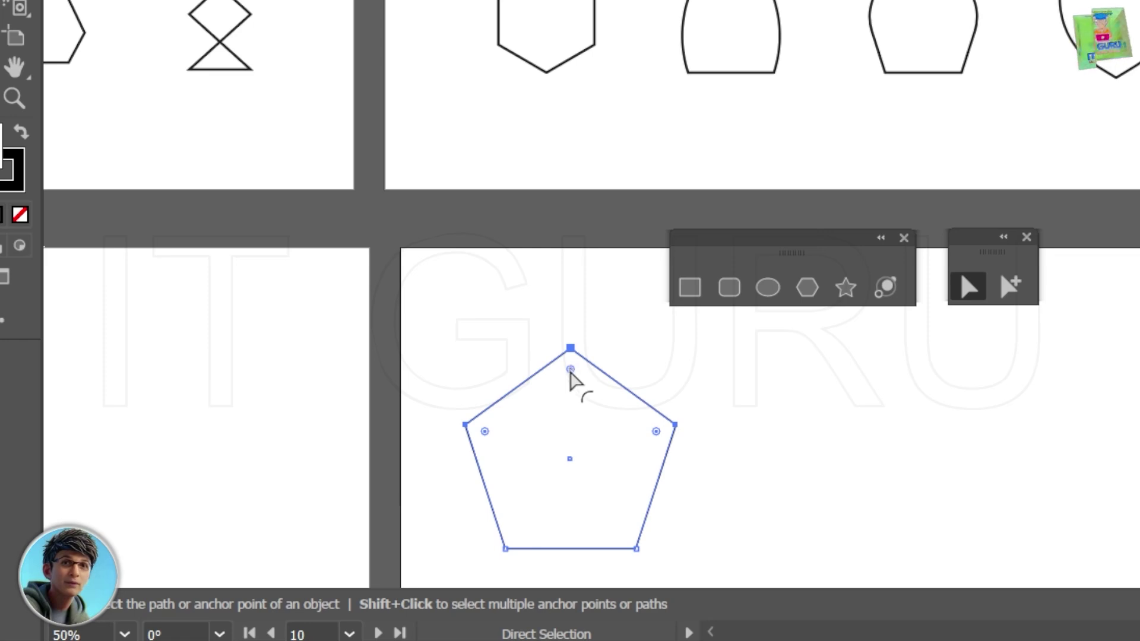
left_click_drag(570, 372, 562, 515)
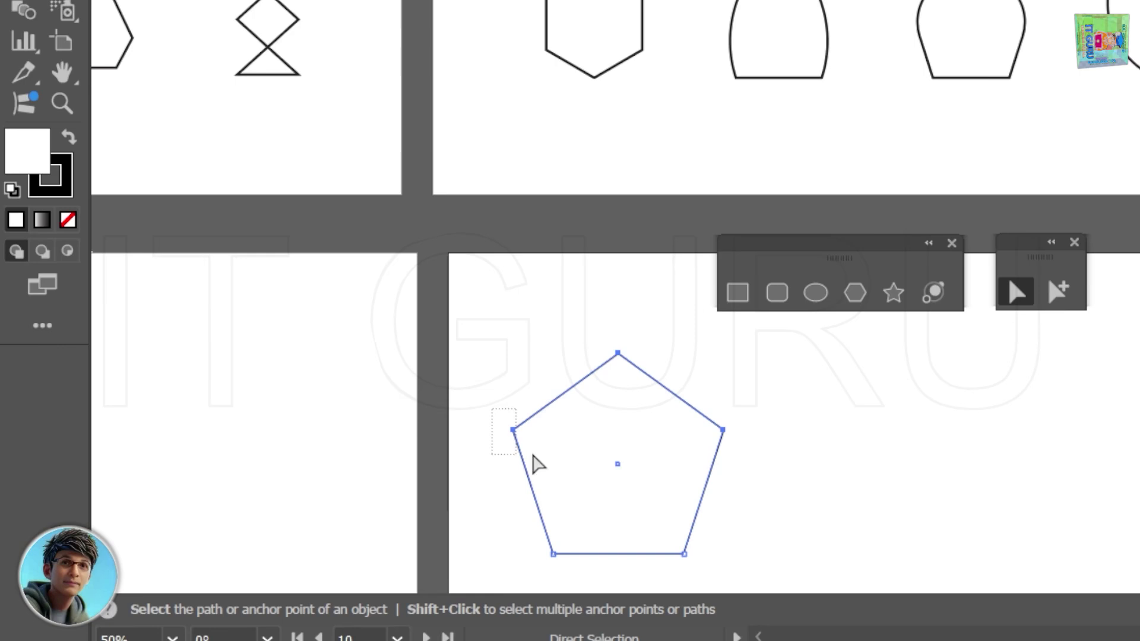
Select only the pentagon's two side corners and round them to the maximum to form a pointed arch.
left_click_drag(532, 455, 838, 455)
left_click_drag(705, 434, 715, 491)
left_click_drag(623, 565, 552, 178)
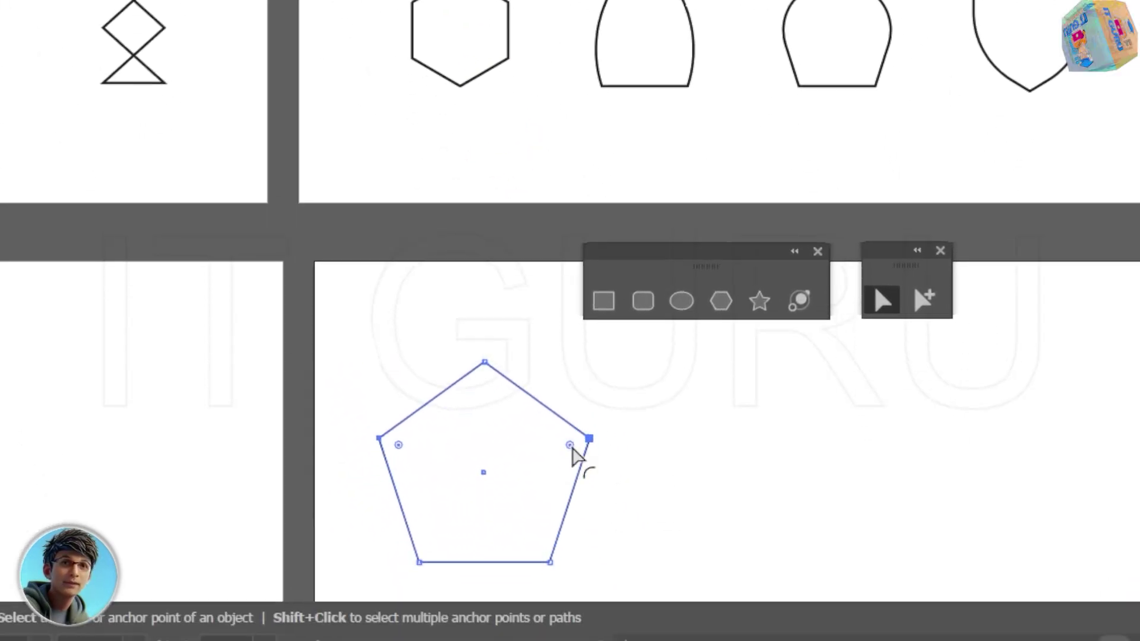
left_click_drag(571, 447, 490, 556)
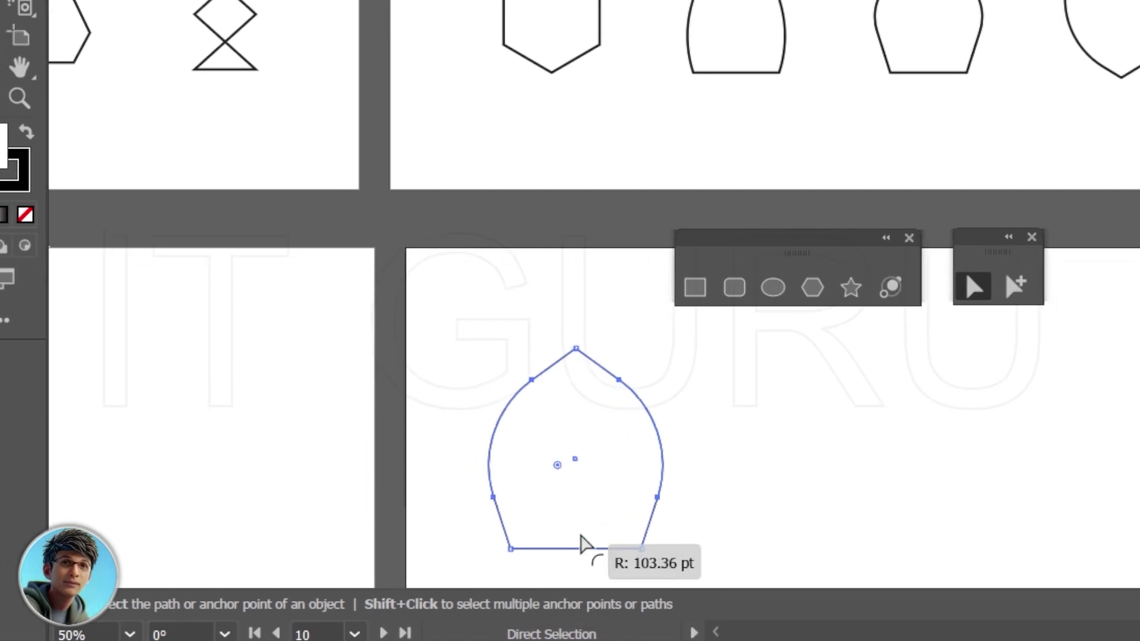
left_click_drag(580, 537, 505, 640)
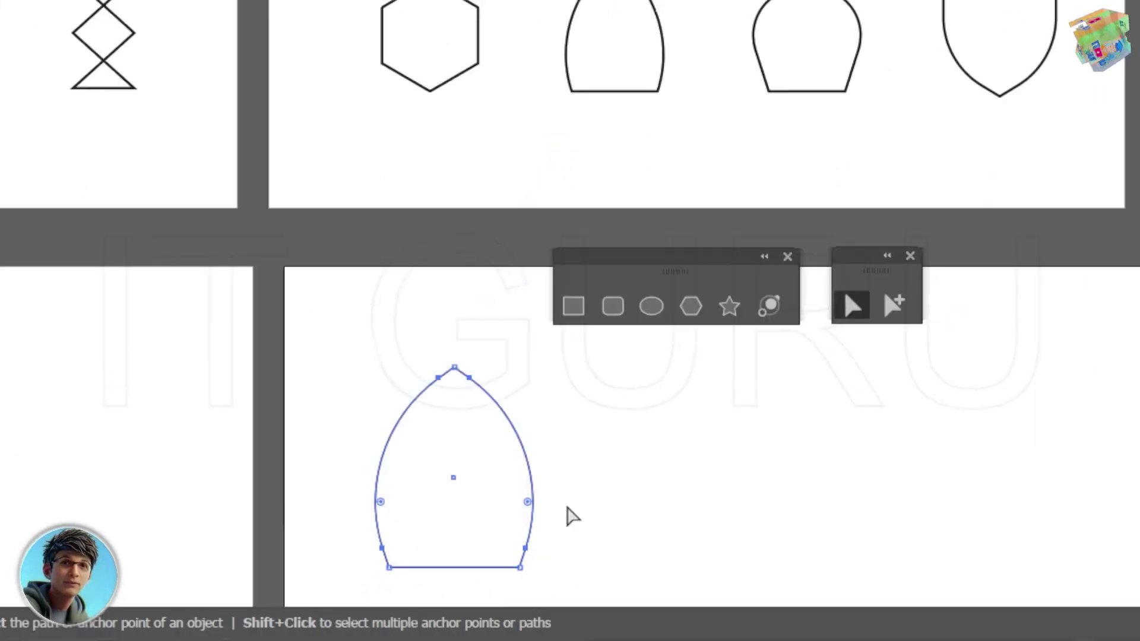
Delete the pointed arch made from the pentagon.
key("Delete")
left_click_drag(164, 301, 456, 595)
key("Delete")
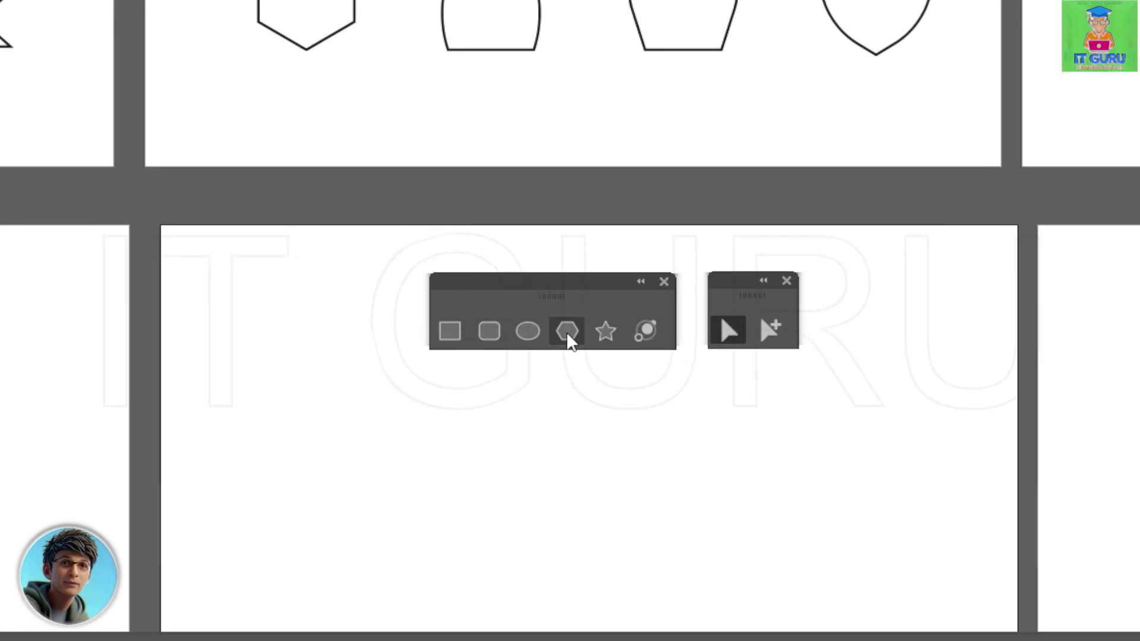
Draw a six-sided polygon with a radius of 108.9468 pt on the empty artboard.
left_click(573, 329)
left_click(379, 533)
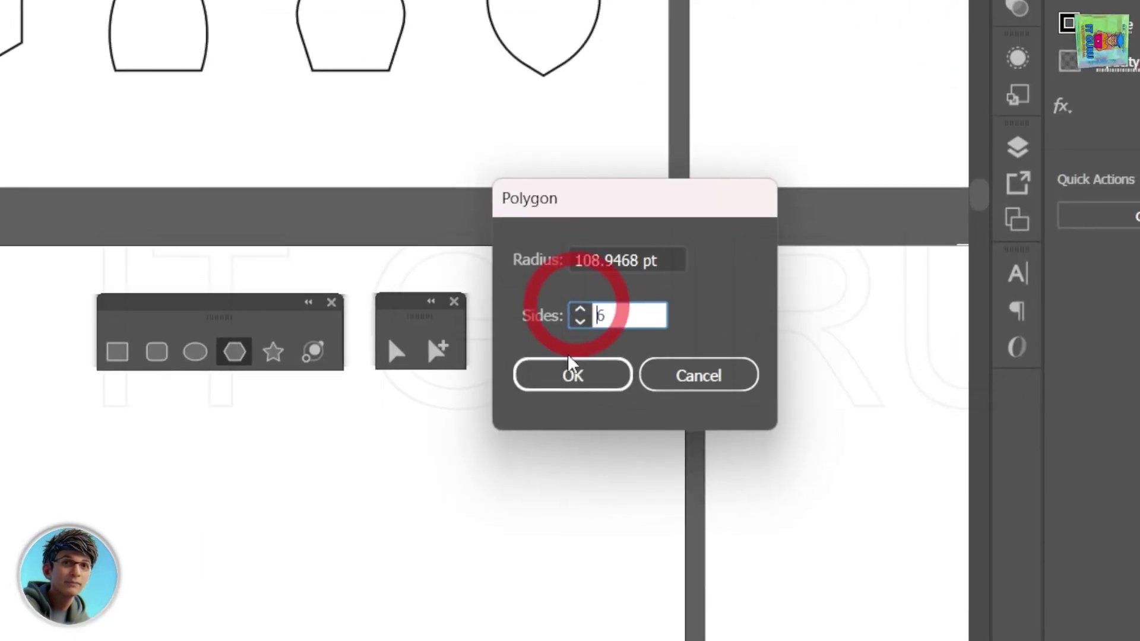
left_click(572, 373)
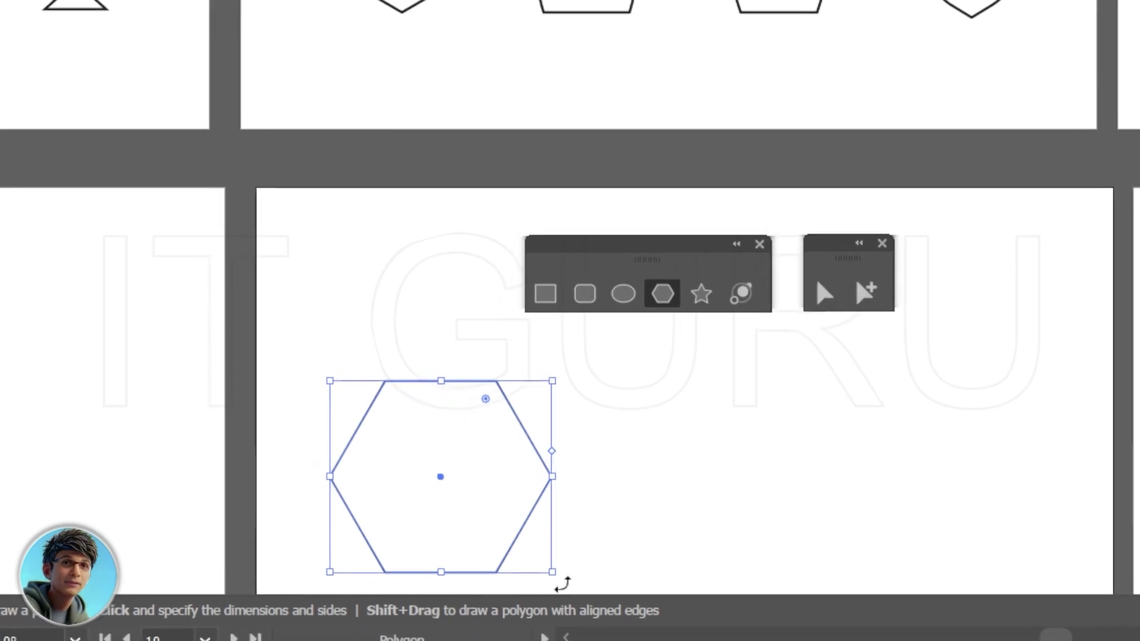
Rotate the hexagon so it stands on a corner, and move the floating shape toolbar clear of it.
key("shift")
left_click_drag(572, 578, 475, 427)
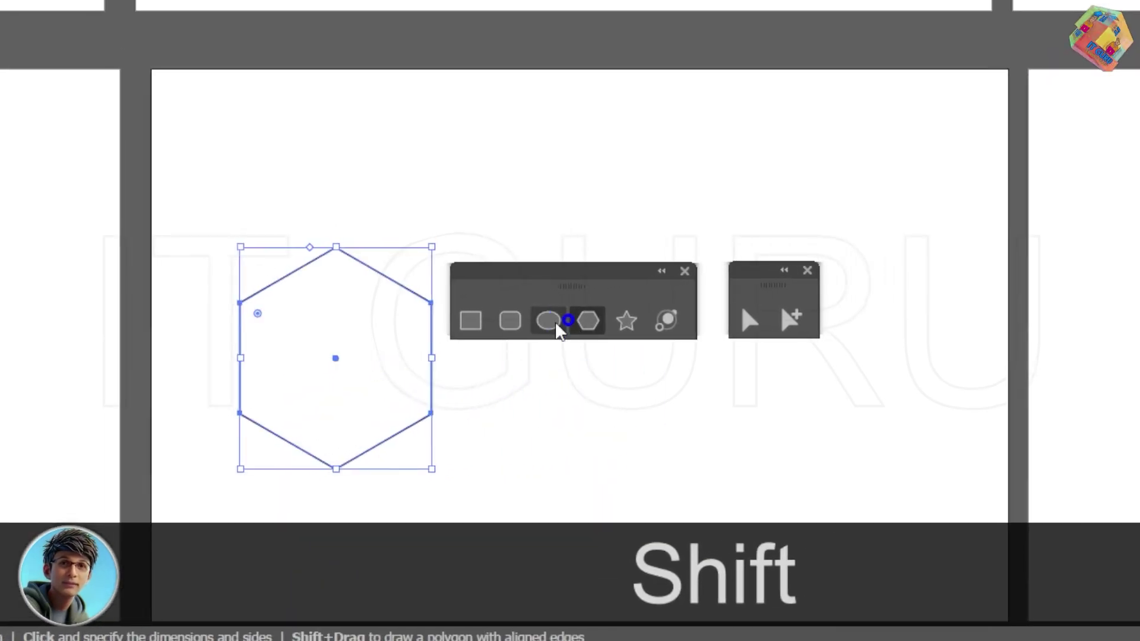
left_click_drag(558, 273, 650, 81)
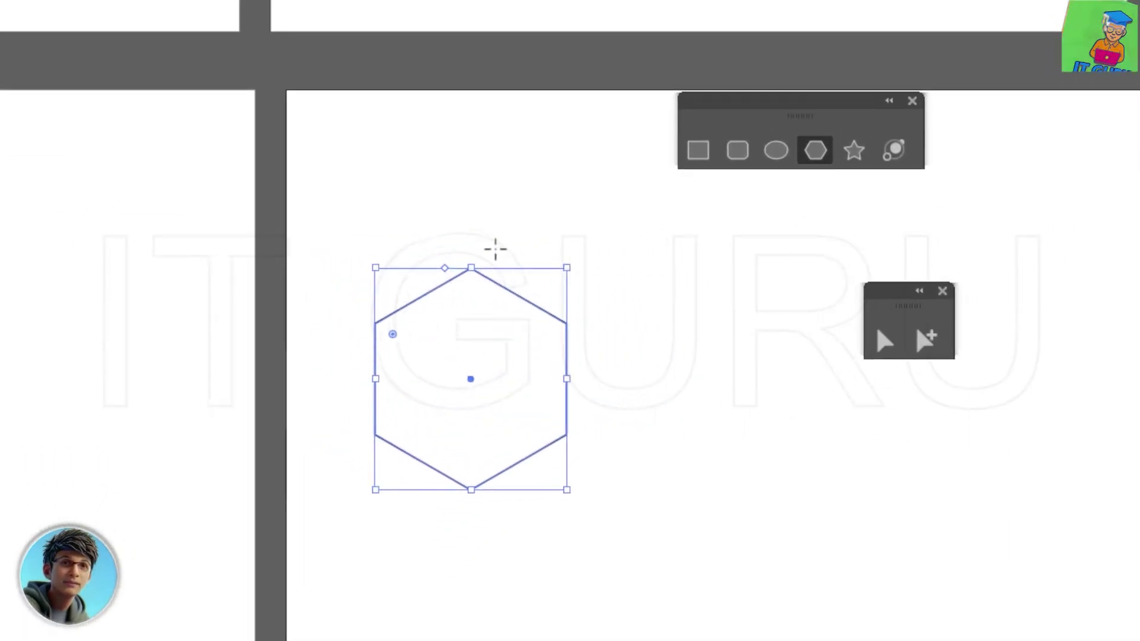
Round the hexagon's top corner and two lower side corners together into a shield shape with Direct Selection, and deselect it.
left_click(885, 341)
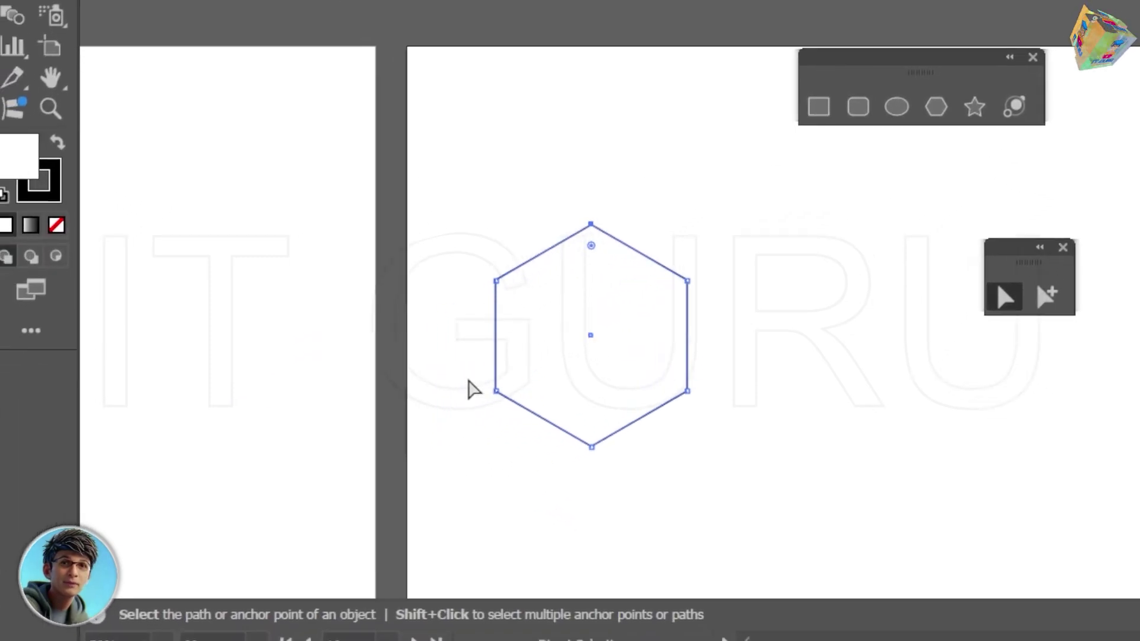
left_click(536, 411, "shift")
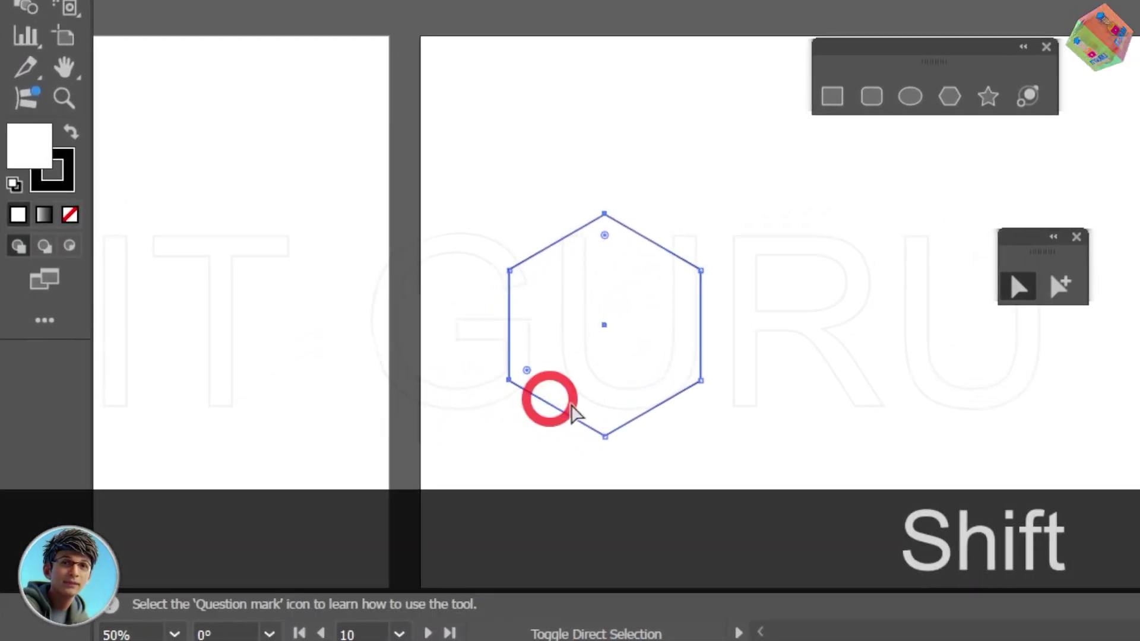
left_click_drag(737, 359, 670, 399)
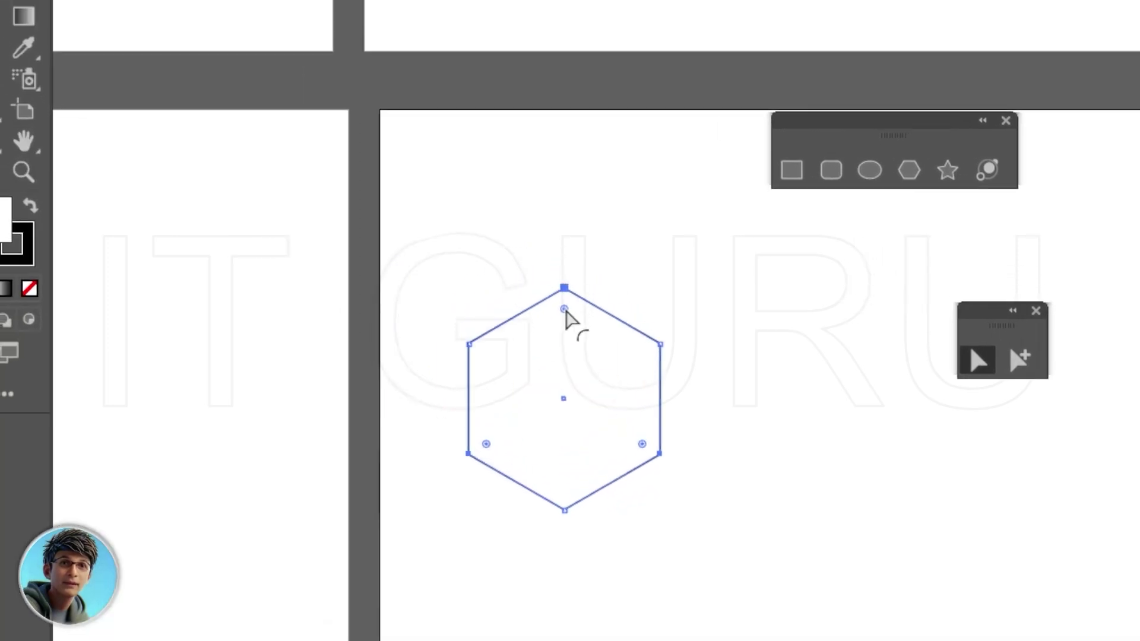
left_click_drag(567, 318, 635, 452)
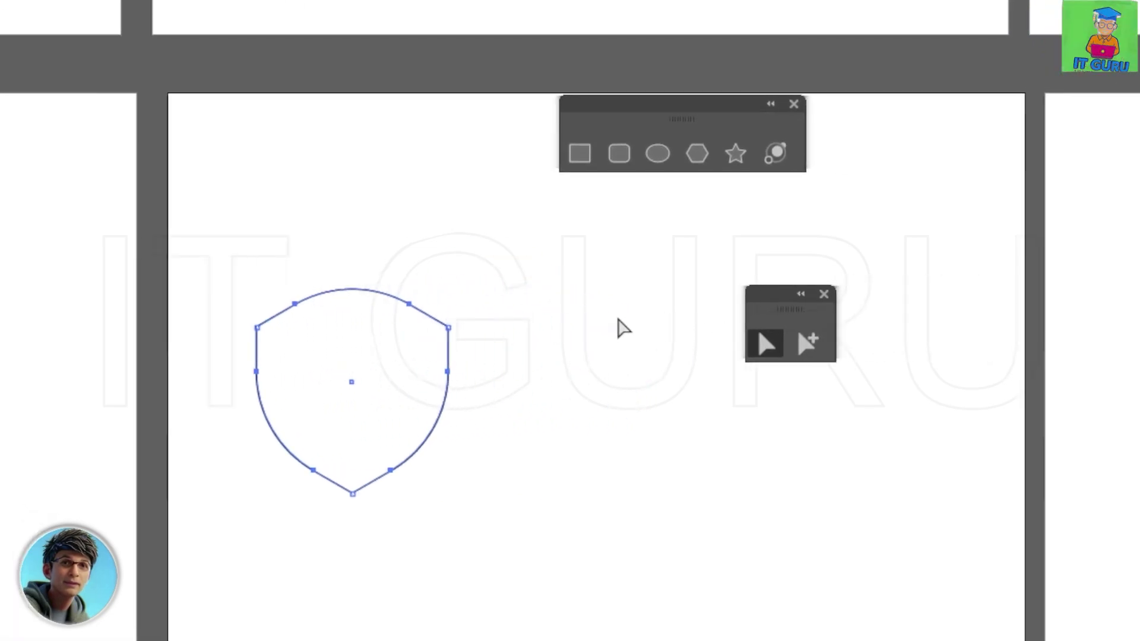
left_click(661, 445)
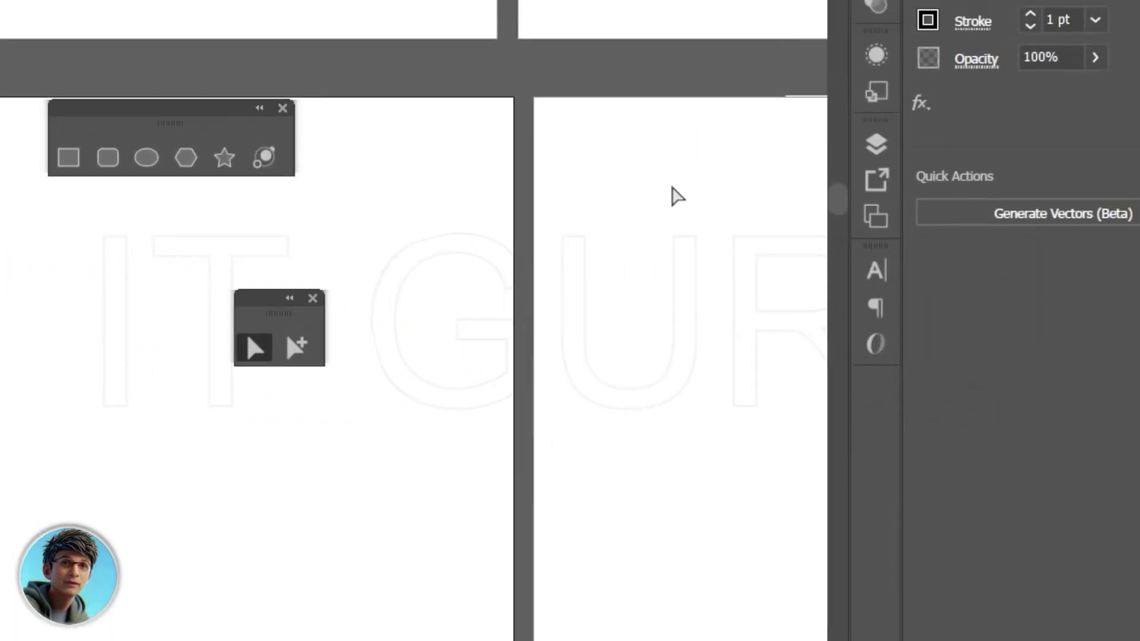
Move the floating shape and Direct Selection toolbars side by side just above the empty artboard 11.
left_click_drag(633, 147, 481, 354)
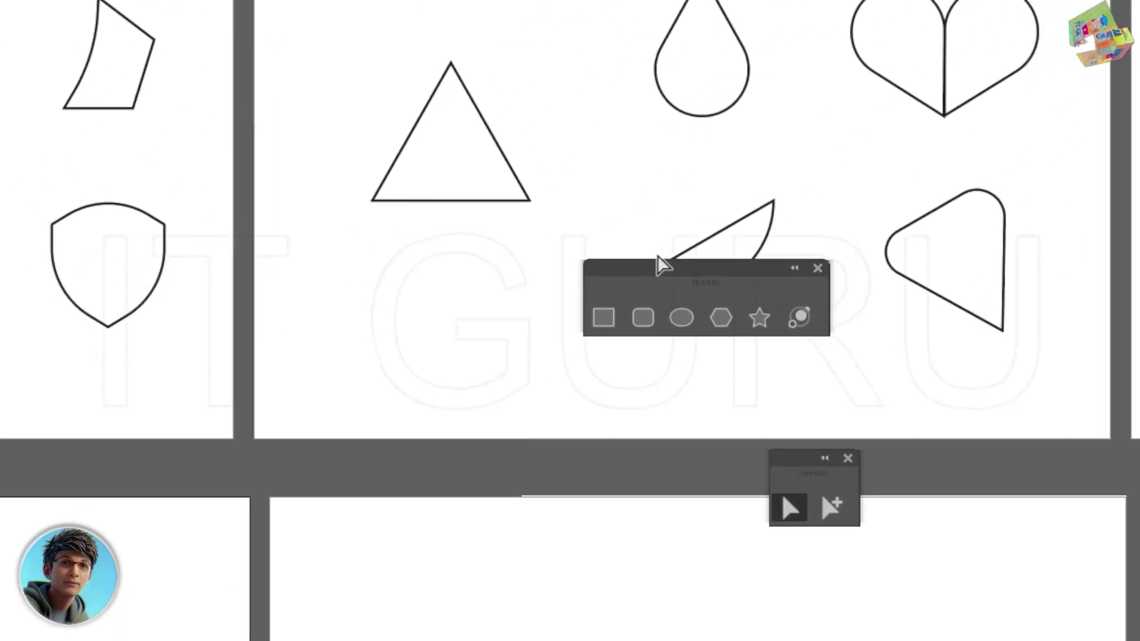
left_click_drag(663, 267, 461, 366)
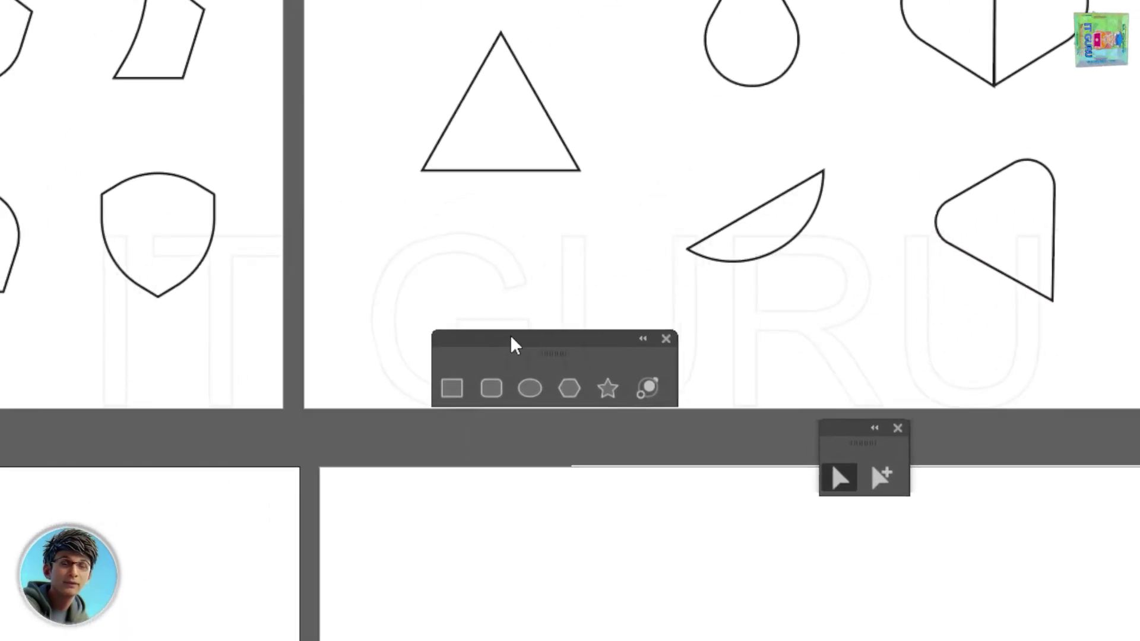
left_click_drag(790, 458, 756, 380)
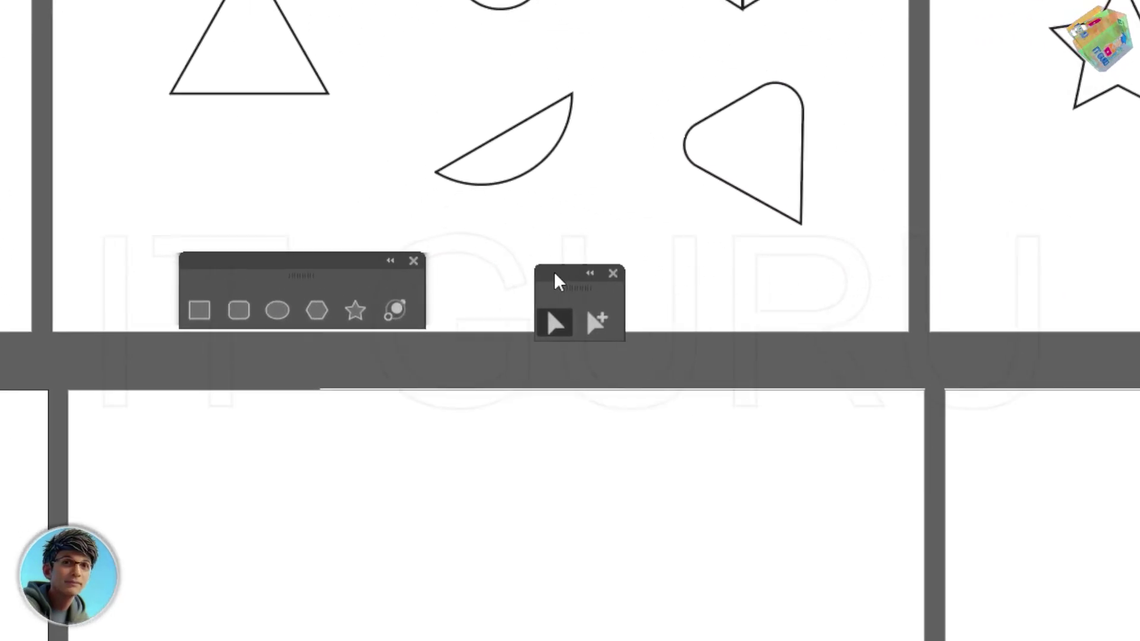
left_click_drag(558, 282, 563, 257)
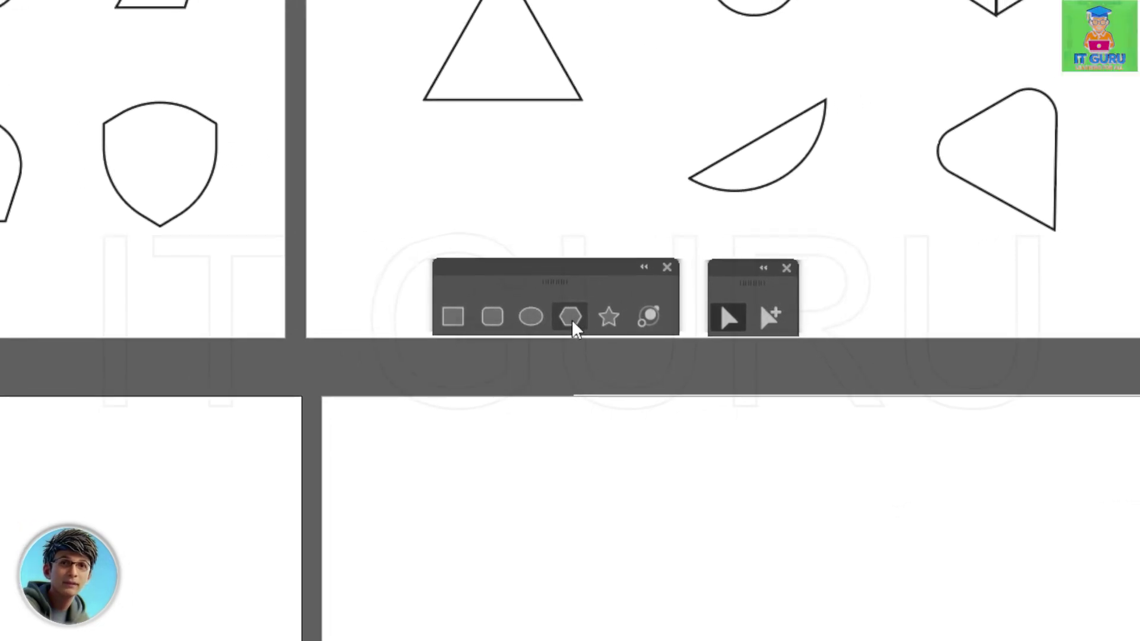
Draw a three-sided polygon with a radius of 108.9468 pt on artboard 11.
left_click(573, 321)
left_click(566, 442)
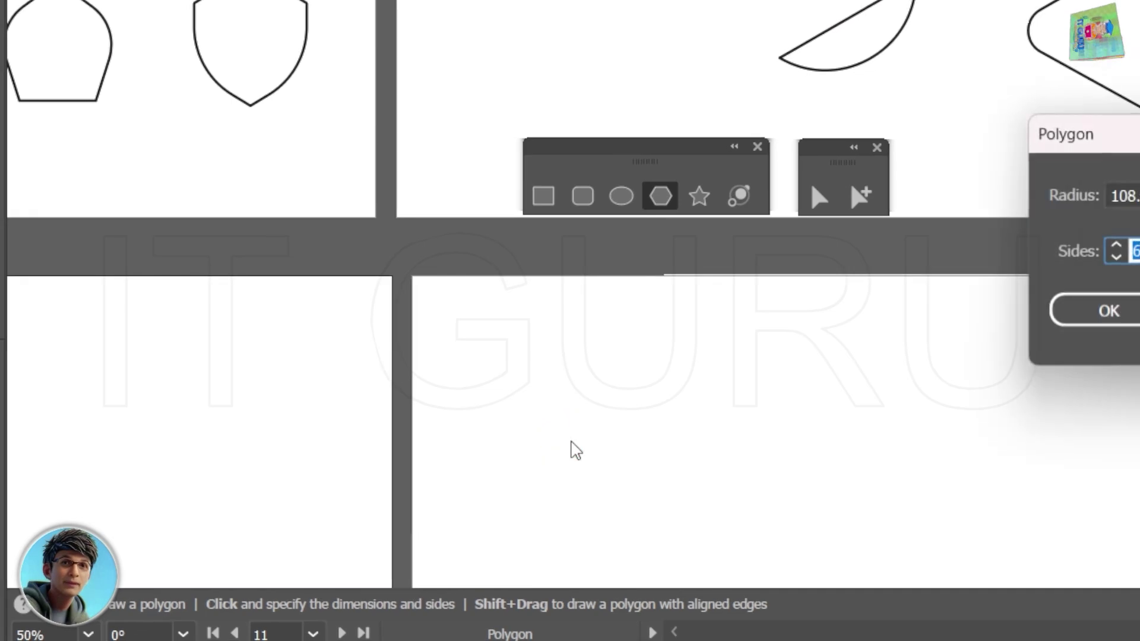
left_click(1113, 257)
left_click(1112, 256)
left_click(576, 316)
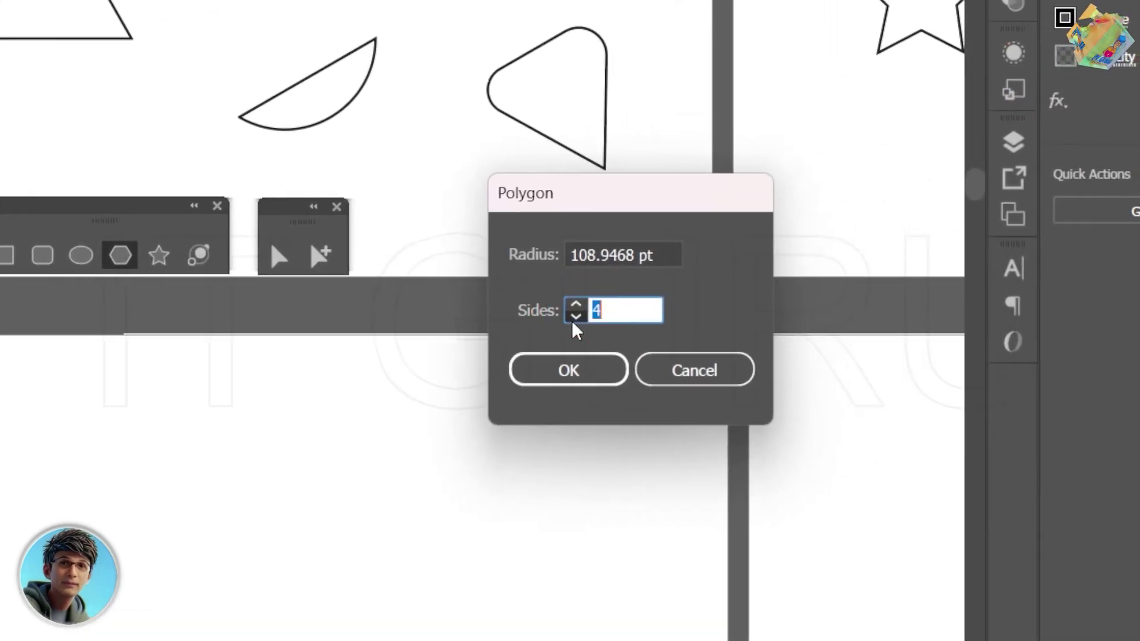
left_click(571, 374)
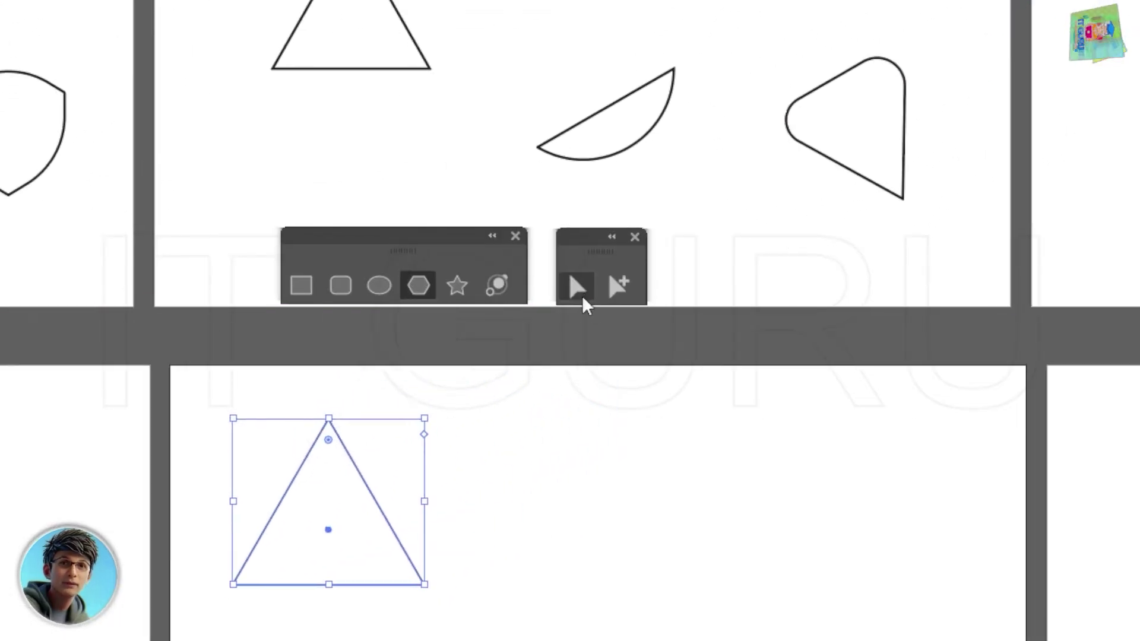
Round the triangle's two base corners fully into a teardrop with Direct Selection, and deselect it.
left_click(722, 308)
left_click_drag(342, 568, 761, 640)
left_click_drag(809, 561, 809, 561)
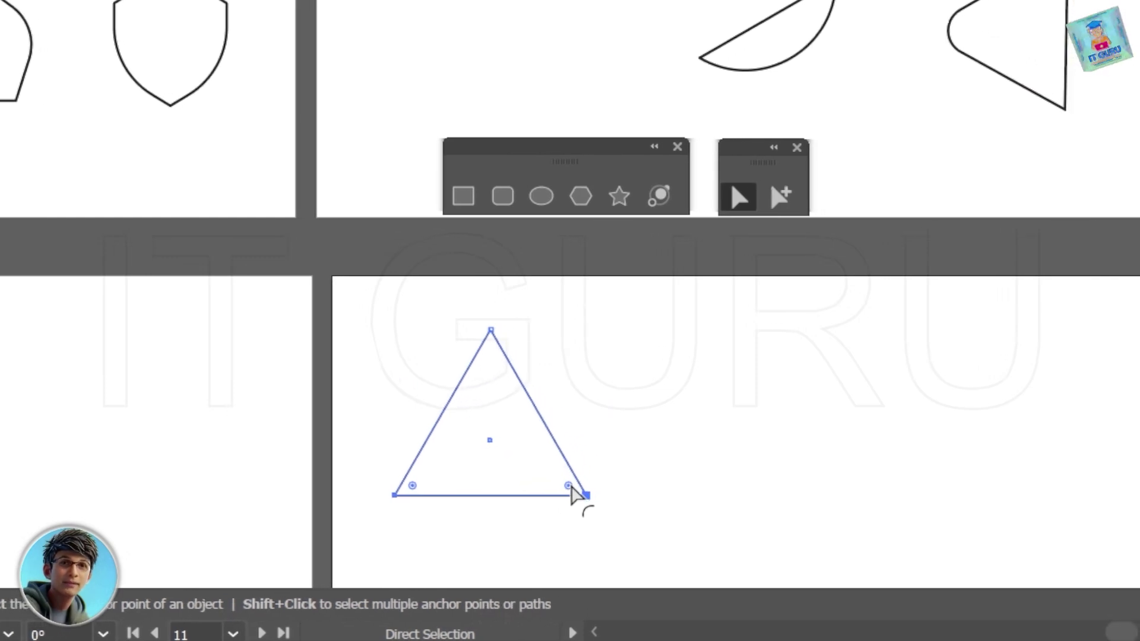
left_click_drag(570, 488, 526, 443)
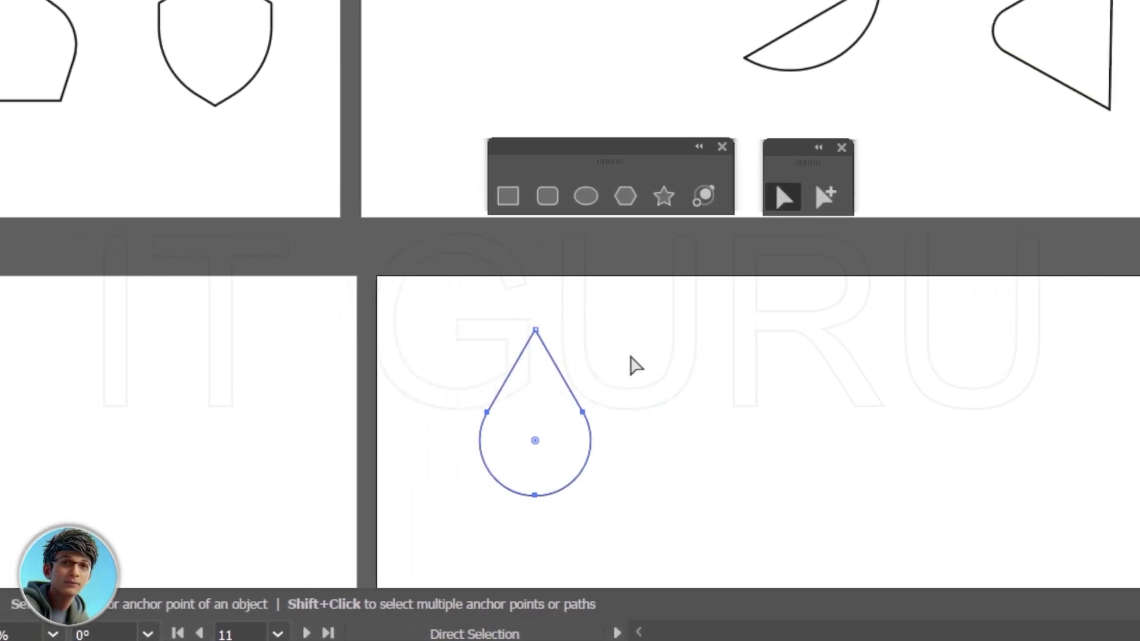
left_click(635, 365)
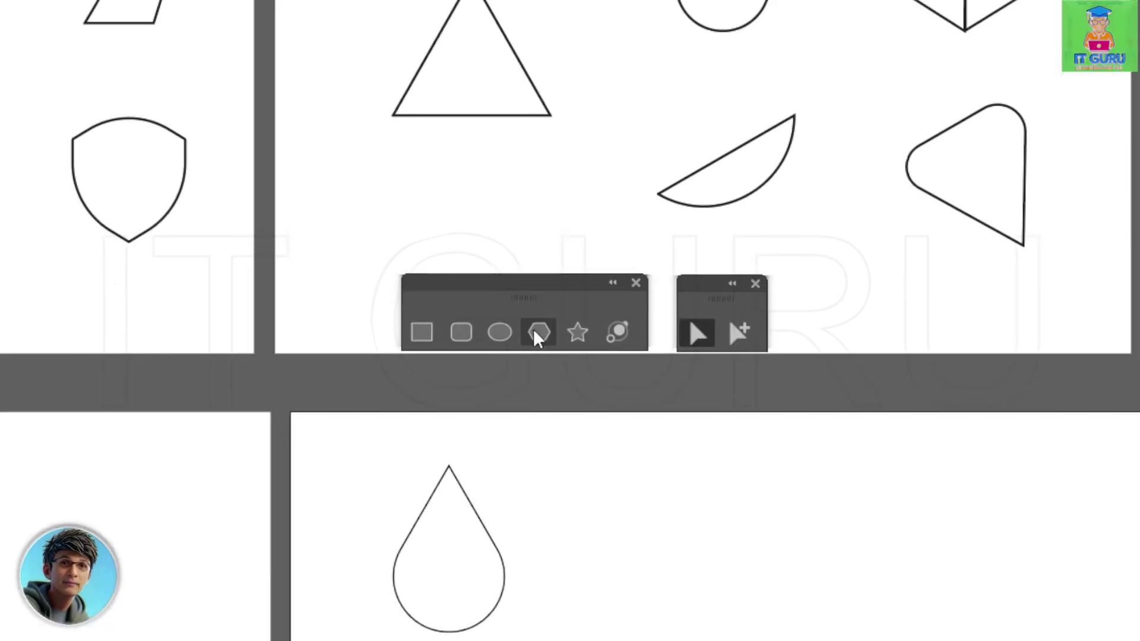
Draw another three-sided polygon with a radius of 108.9468 pt beside the teardrop.
left_click(537, 333)
left_click(703, 590)
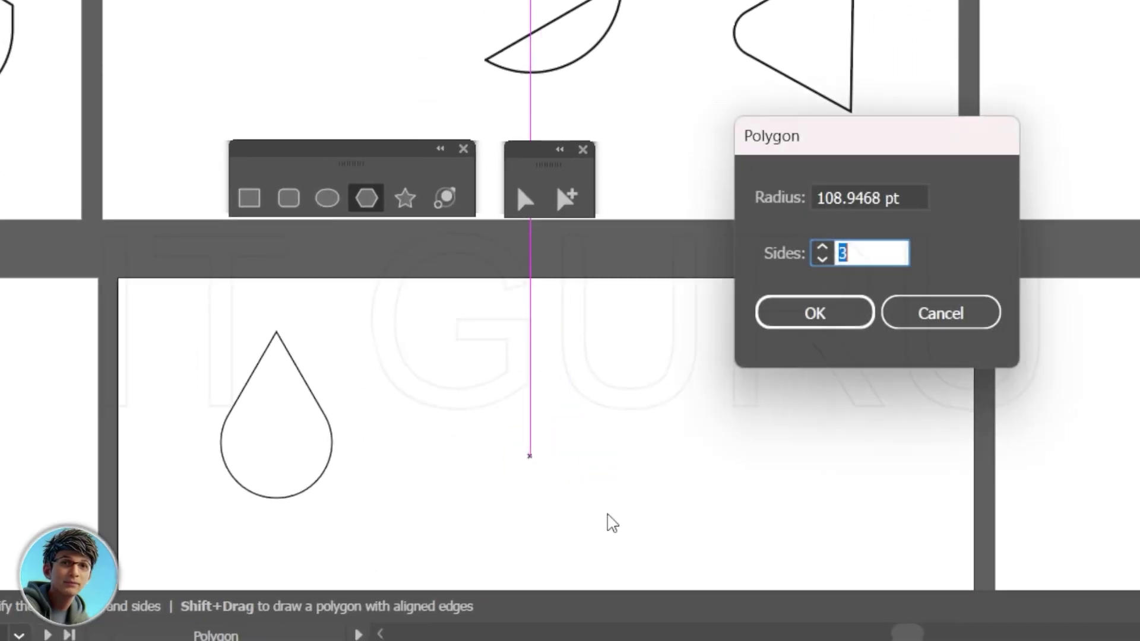
left_click(646, 323)
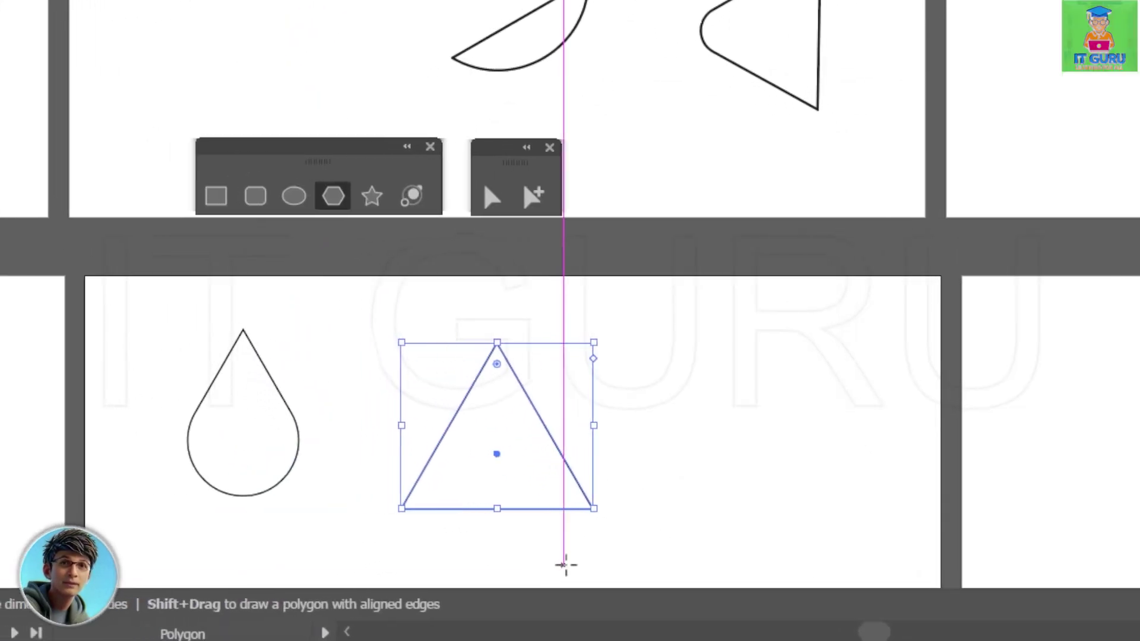
Rotate the triangle beside the teardrop to point left, and duplicate it immediately to the right of the original.
left_click_drag(603, 521, 558, 333)
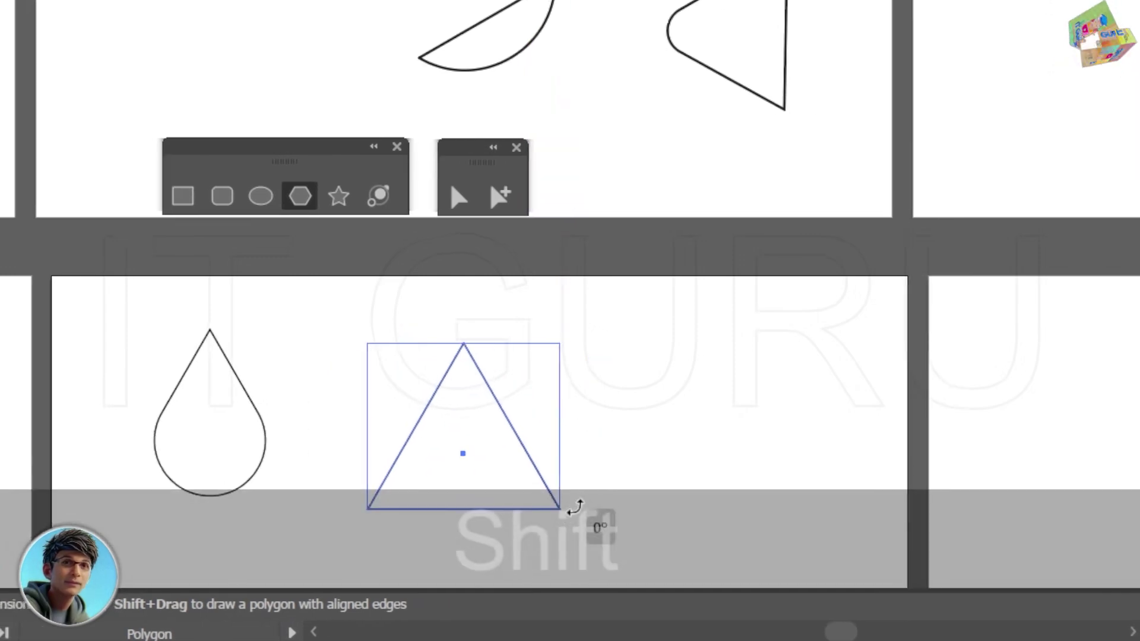
left_click(594, 416)
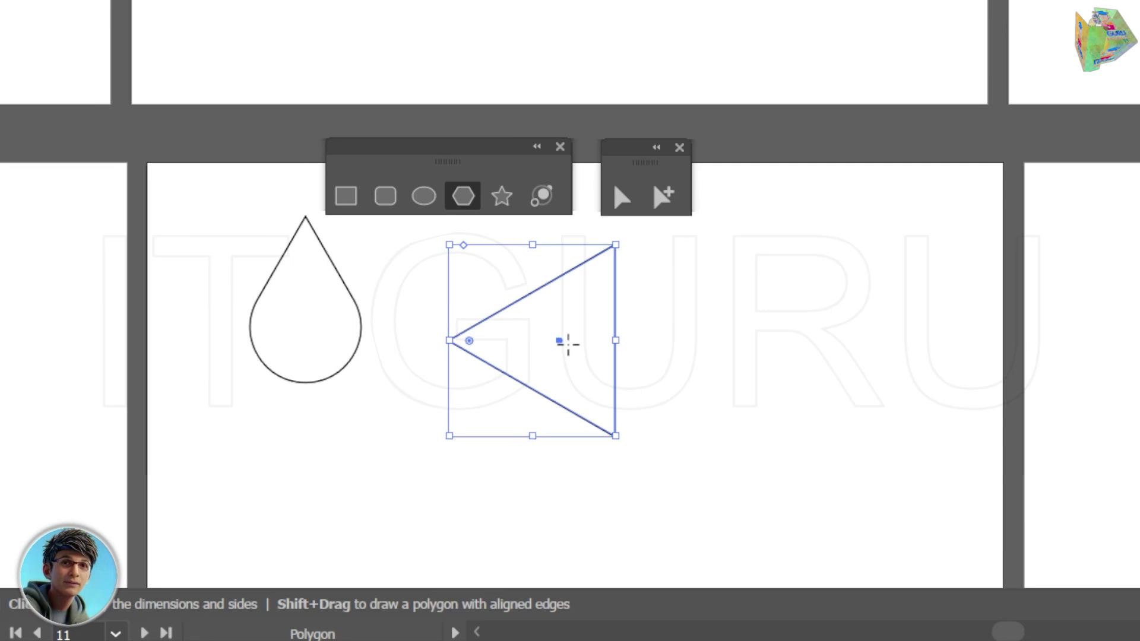
key("v")
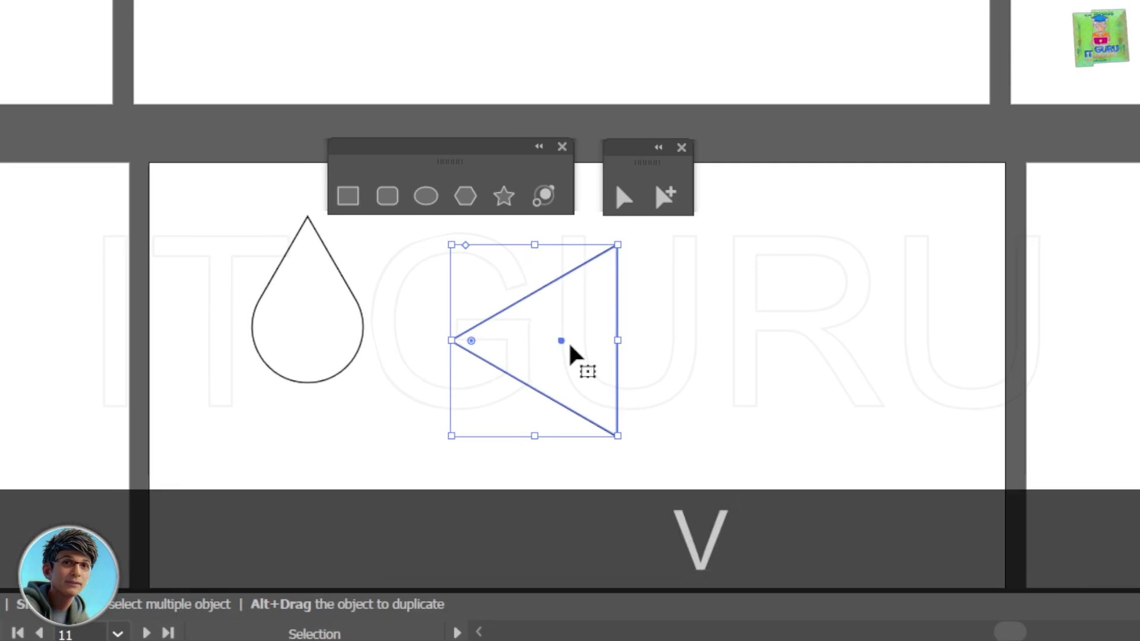
left_click_drag(568, 340, 778, 332)
key("ctrl+z")
left_click_drag(568, 340, 693, 336)
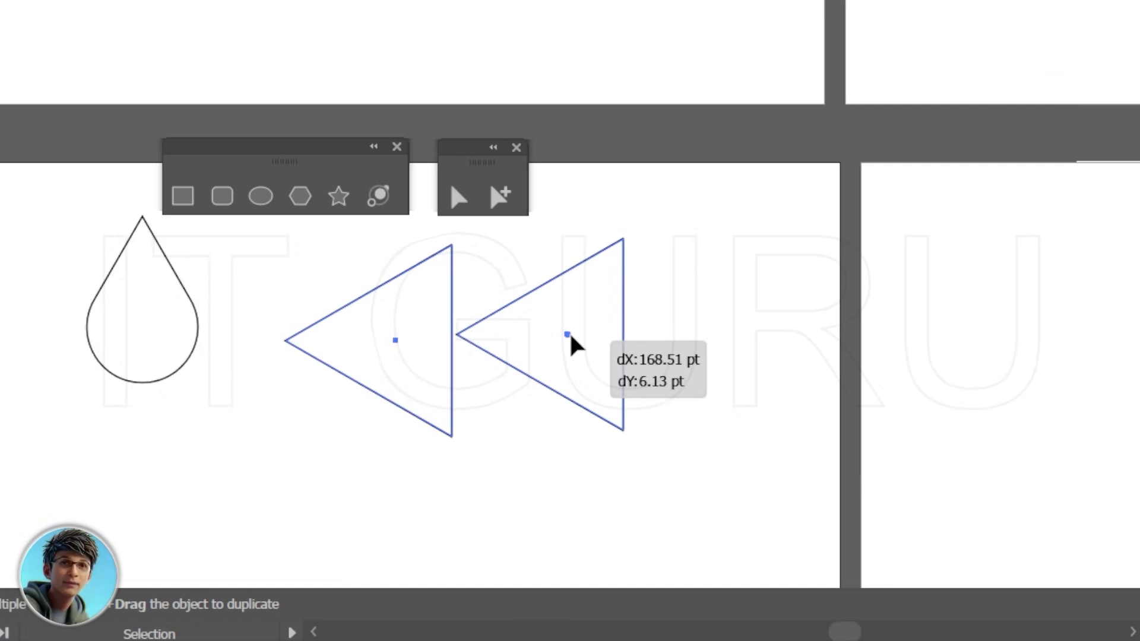
left_click_drag(570, 341, 570, 340)
Rotate the copied triangle to point right, place its vertical edge against the first triangle's vertical edge, and deselect it.
key("shift")
left_click_drag(632, 439, 378, 402)
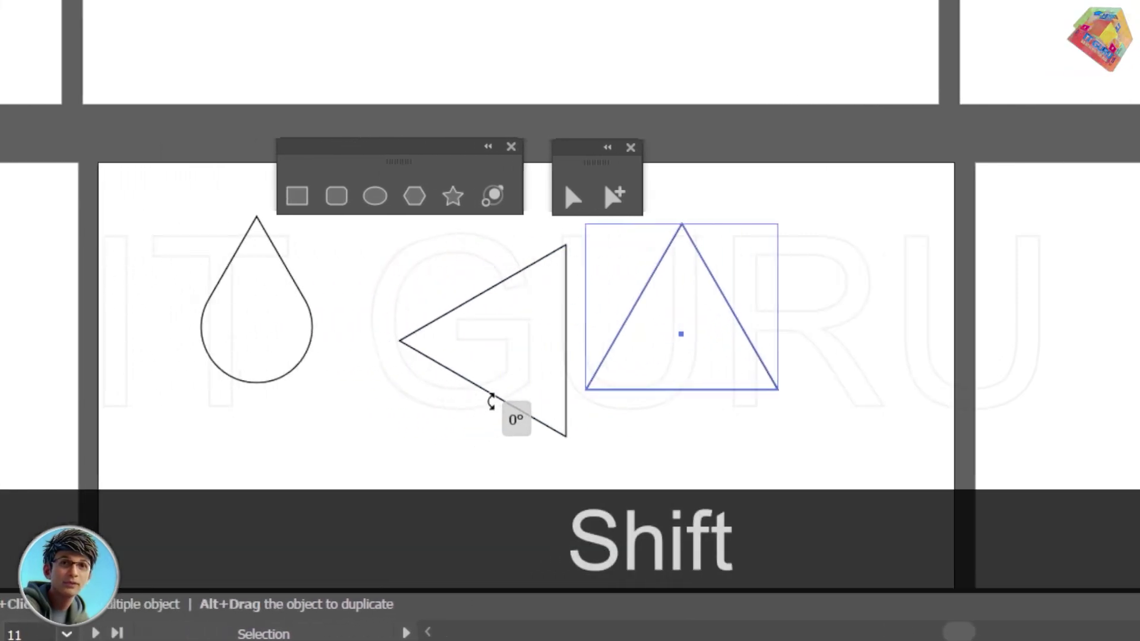
left_click_drag(491, 402, 466, 58)
left_click_drag(682, 334, 571, 344)
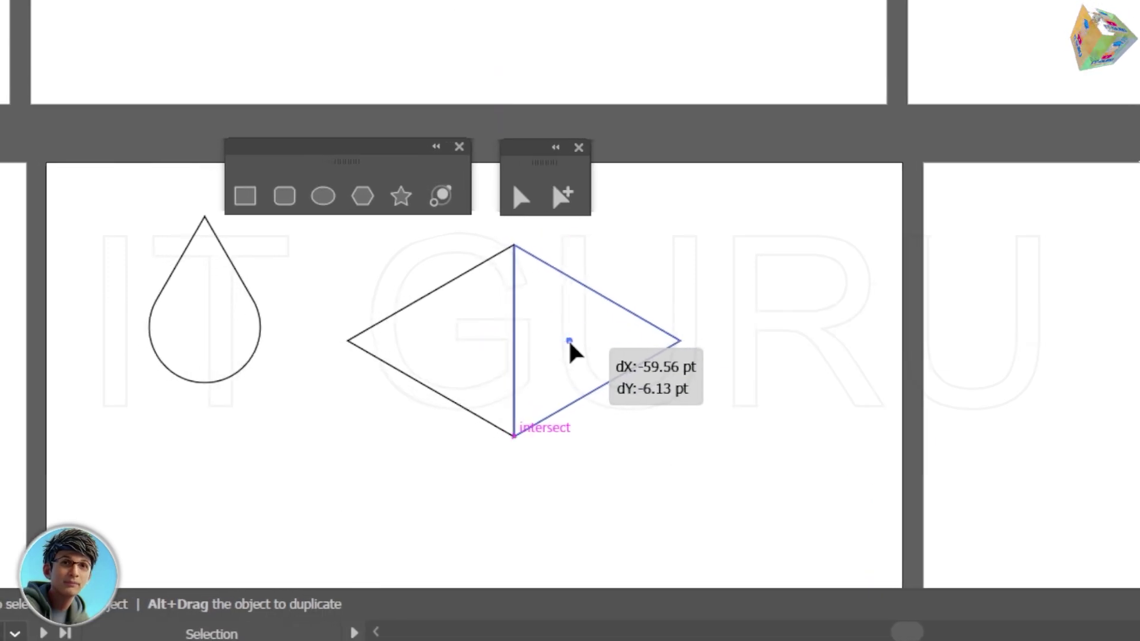
left_click(659, 511)
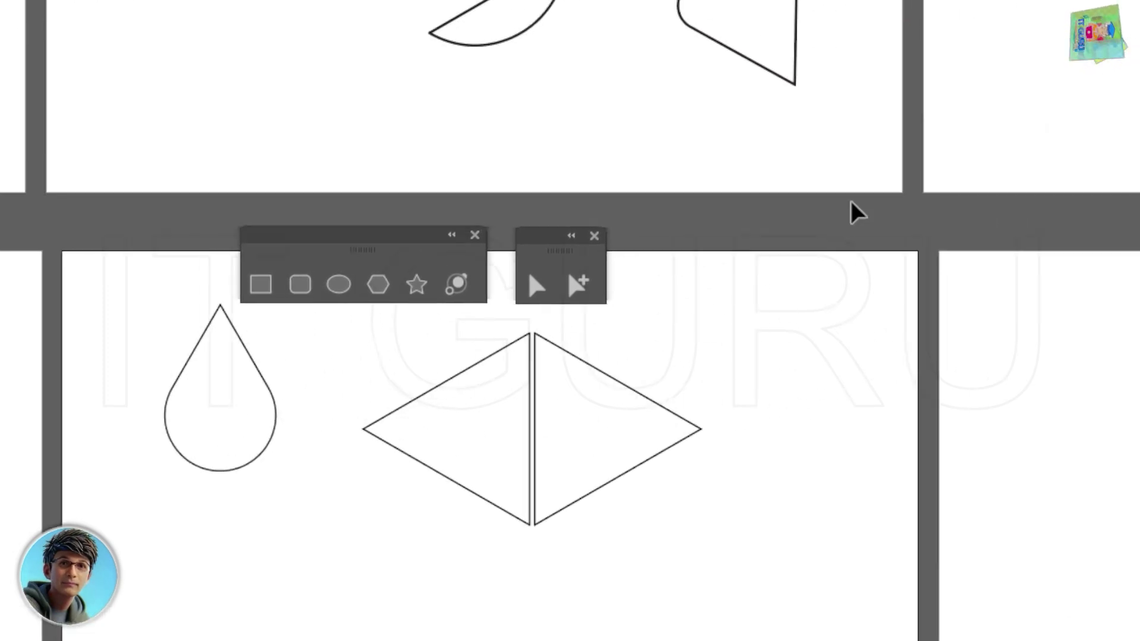
Fully round the upper and outer corners of both triangles with Direct Selection to form two heart halves, and deselect them.
left_click(735, 210)
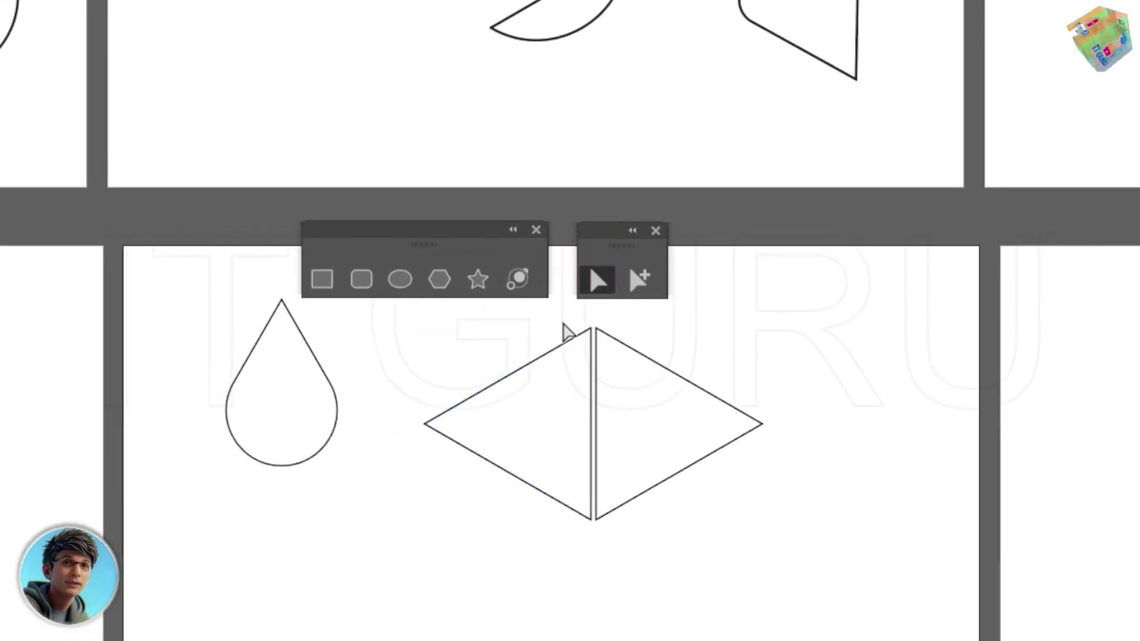
left_click_drag(533, 329, 600, 360)
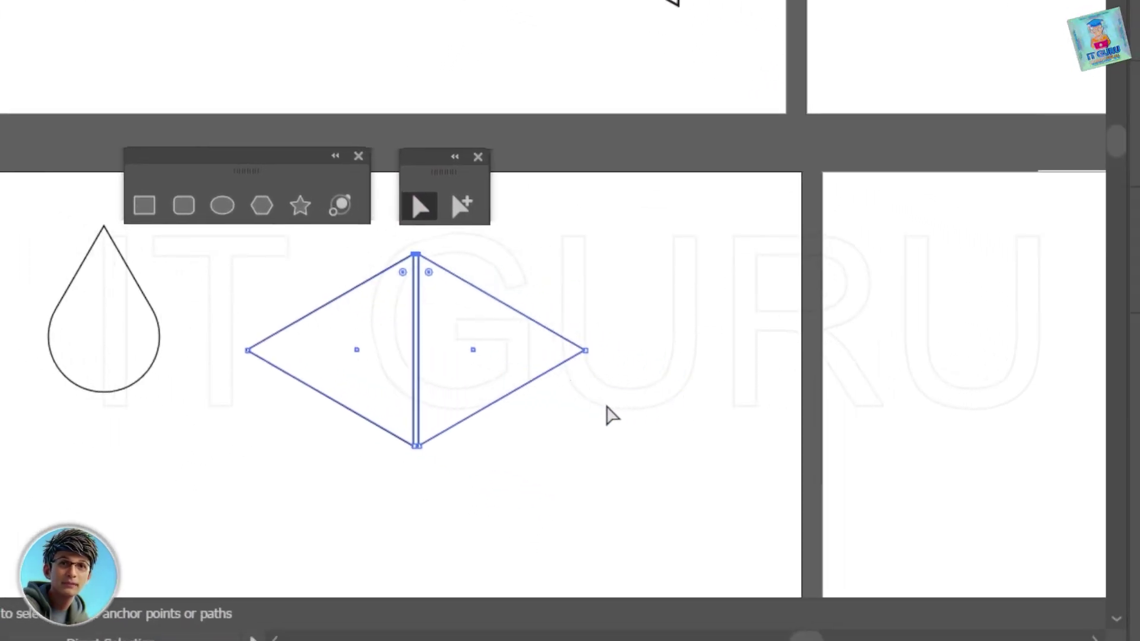
left_click_drag(584, 322, 632, 389)
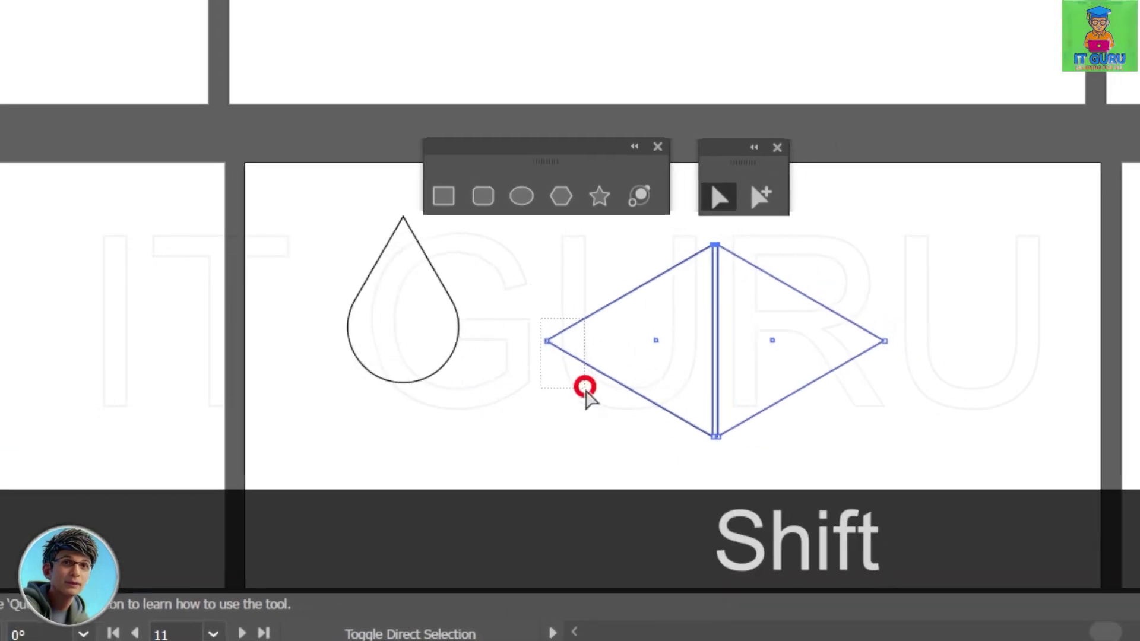
left_click_drag(952, 321, 871, 436)
left_click_drag(564, 318, 579, 492)
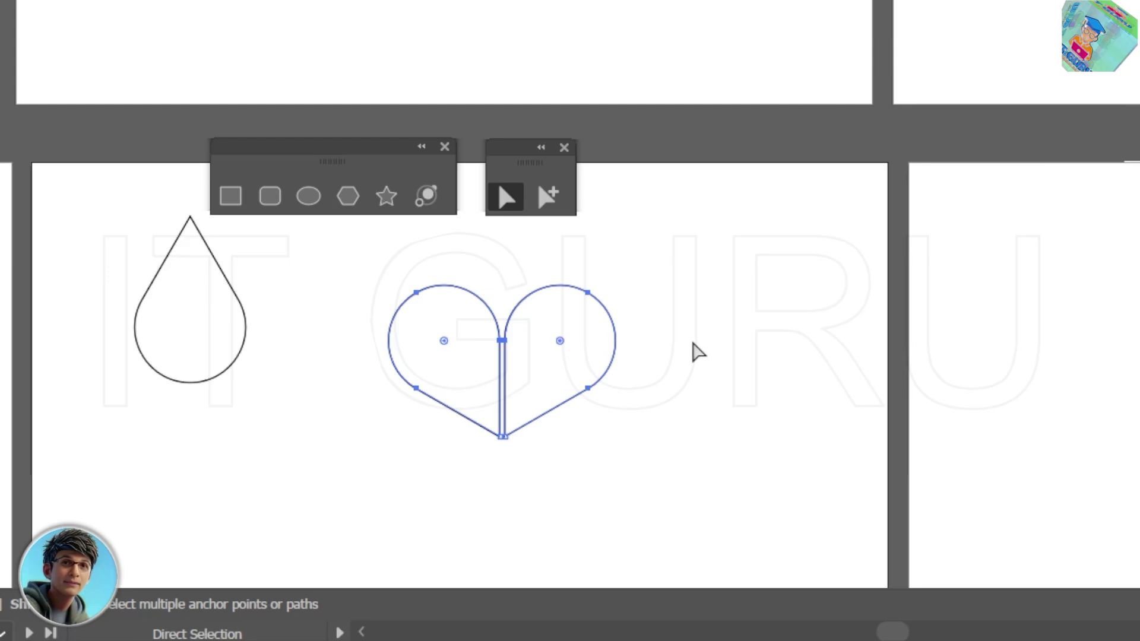
left_click(701, 346)
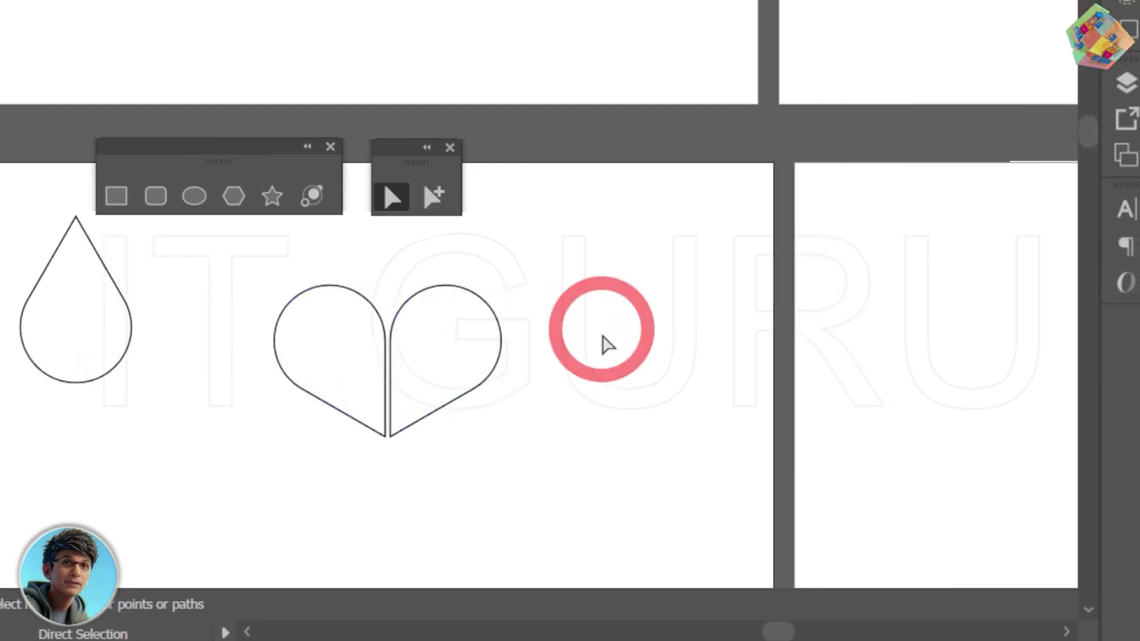
Move the right heart half flush against the left half to close the gap, and deselect it.
left_click(557, 365)
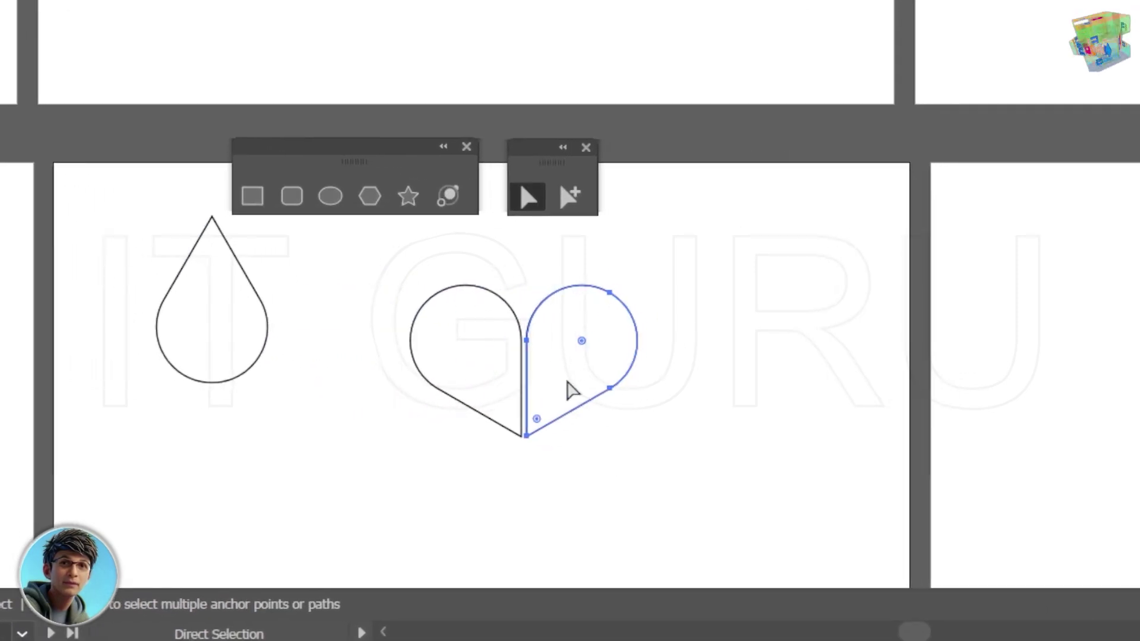
key("v")
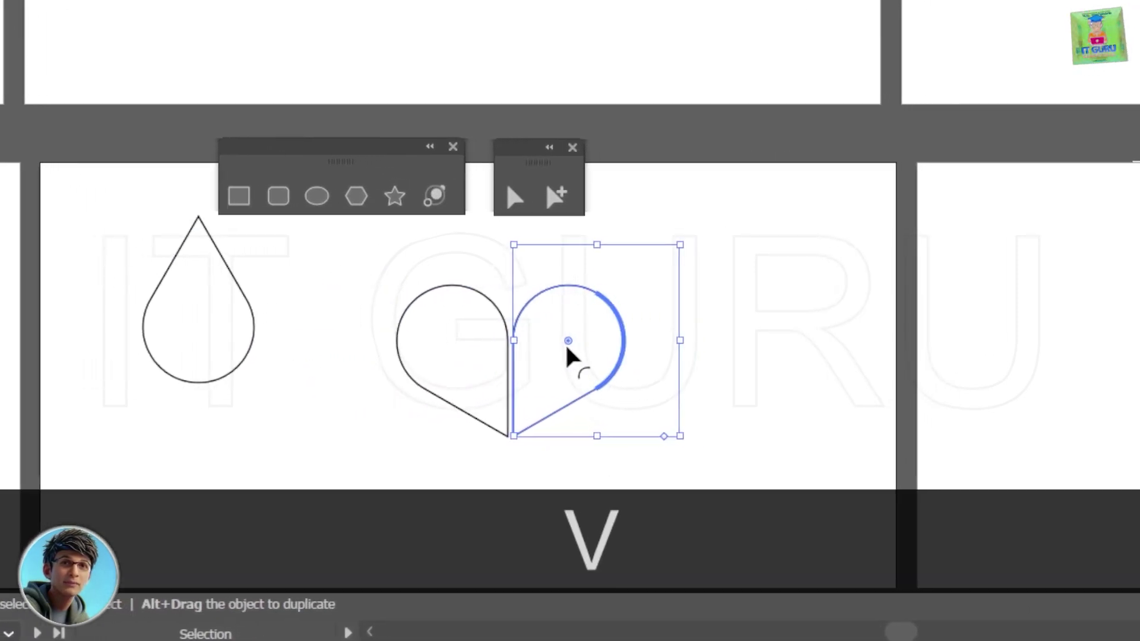
left_click_drag(564, 361, 558, 361)
left_click(528, 508)
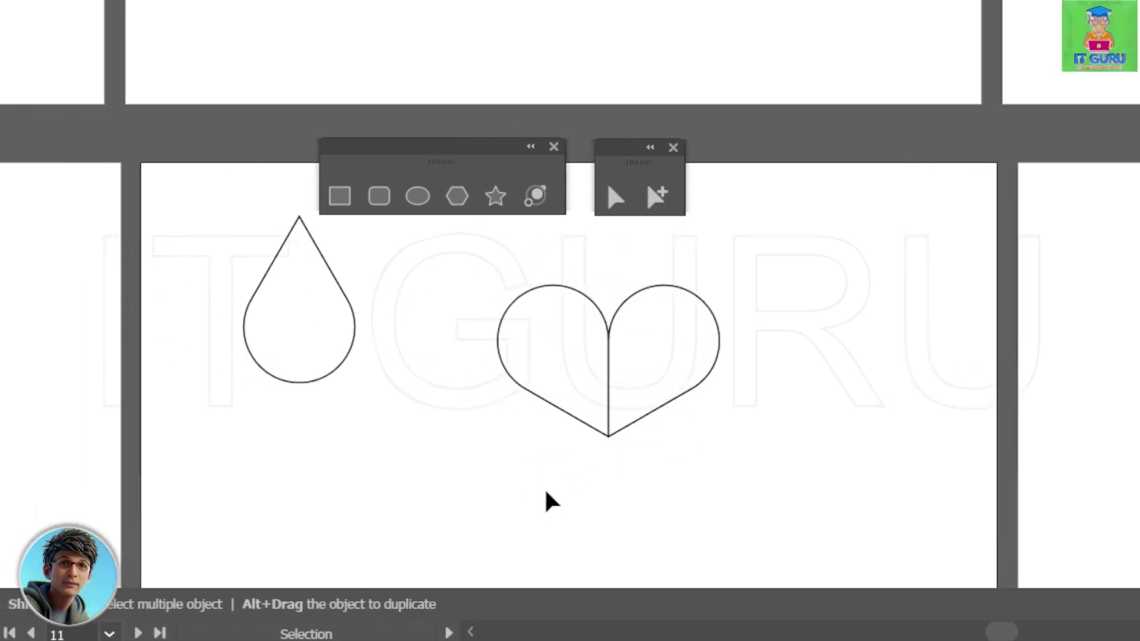
scroll(475, 493, "up", 1)
left_click_drag(849, 188, 657, 470)
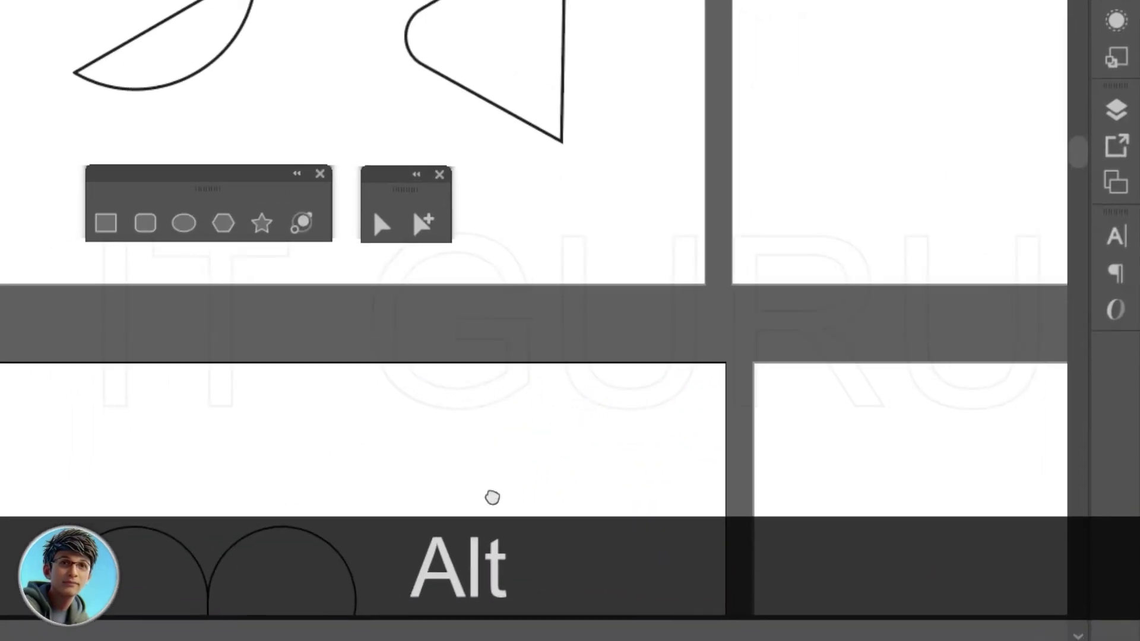
left_click_drag(492, 497, 473, 392)
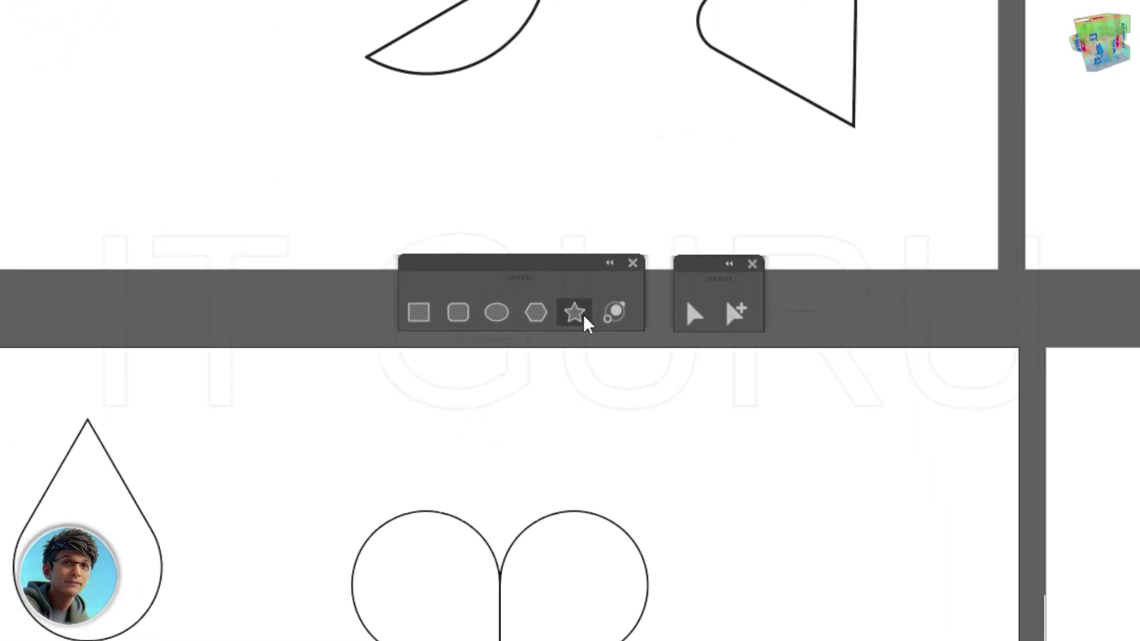
left_click(581, 316)
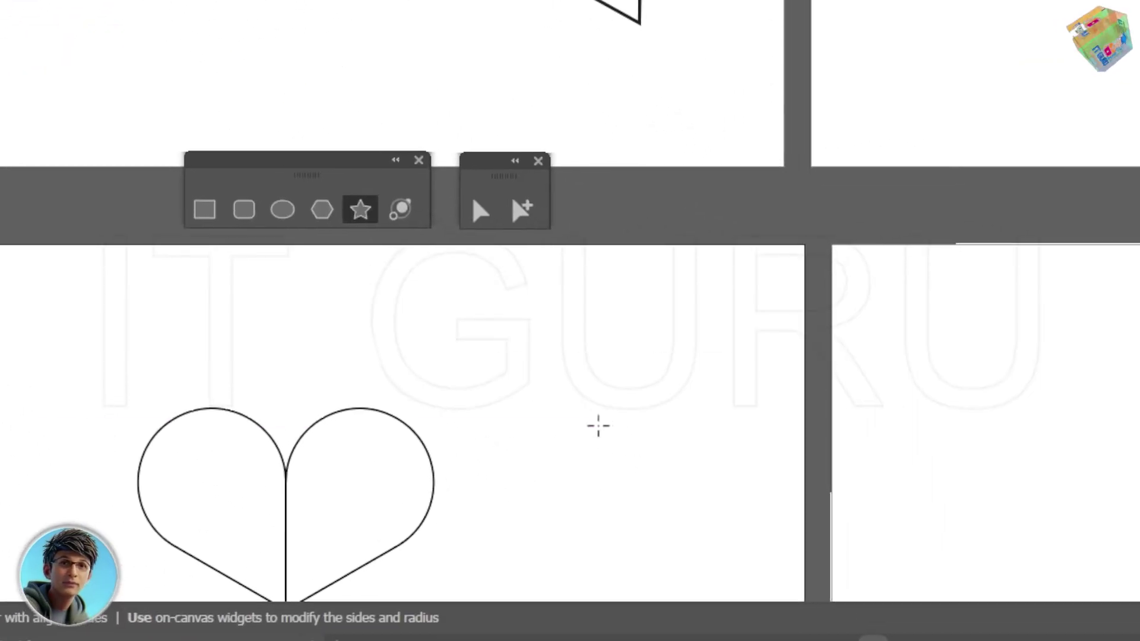
left_click(811, 529)
left_click(722, 293)
key("ctrl+z")
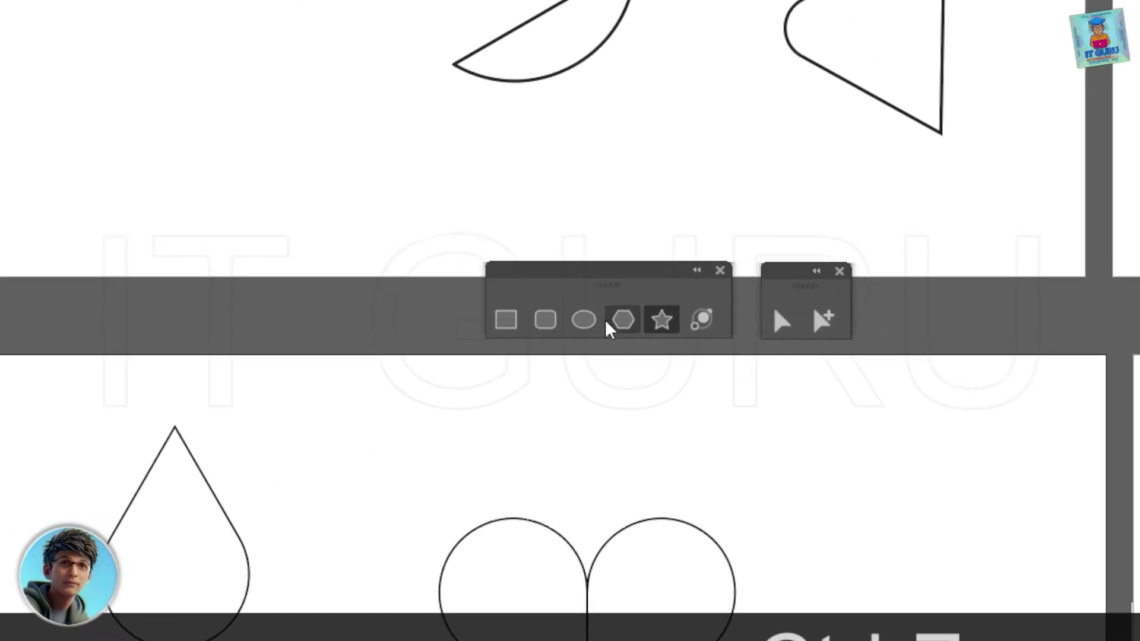
Draw a three-sided polygon with a radius of 108.9468 pt beside the heart and rotate it to point left.
left_click(585, 313)
left_click(876, 638)
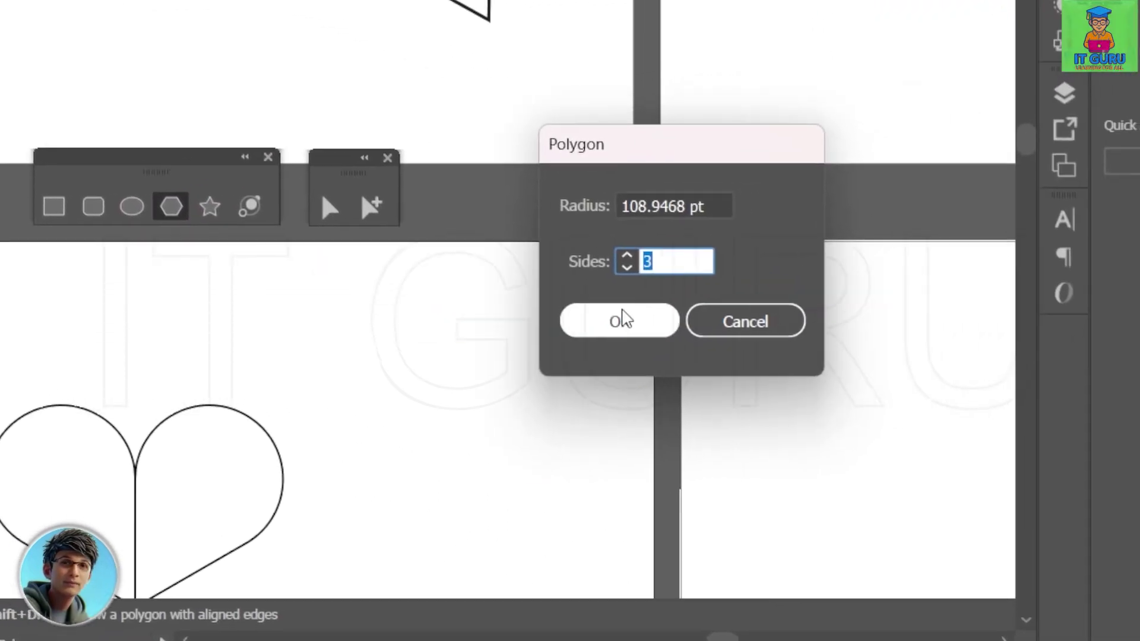
left_click(746, 314)
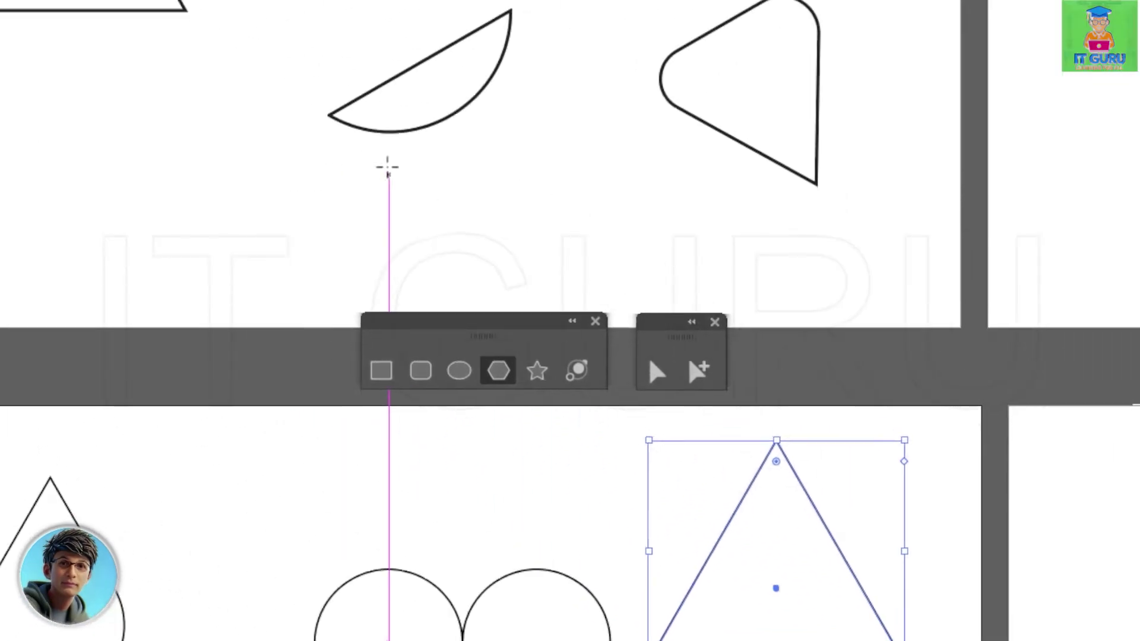
mouse_move(544, 521)
left_mouse_down()
mouse_move(528, 504)
mouse_move(464, 491)
mouse_move(571, 475)
left_mouse_up()
left_click(410, 193)
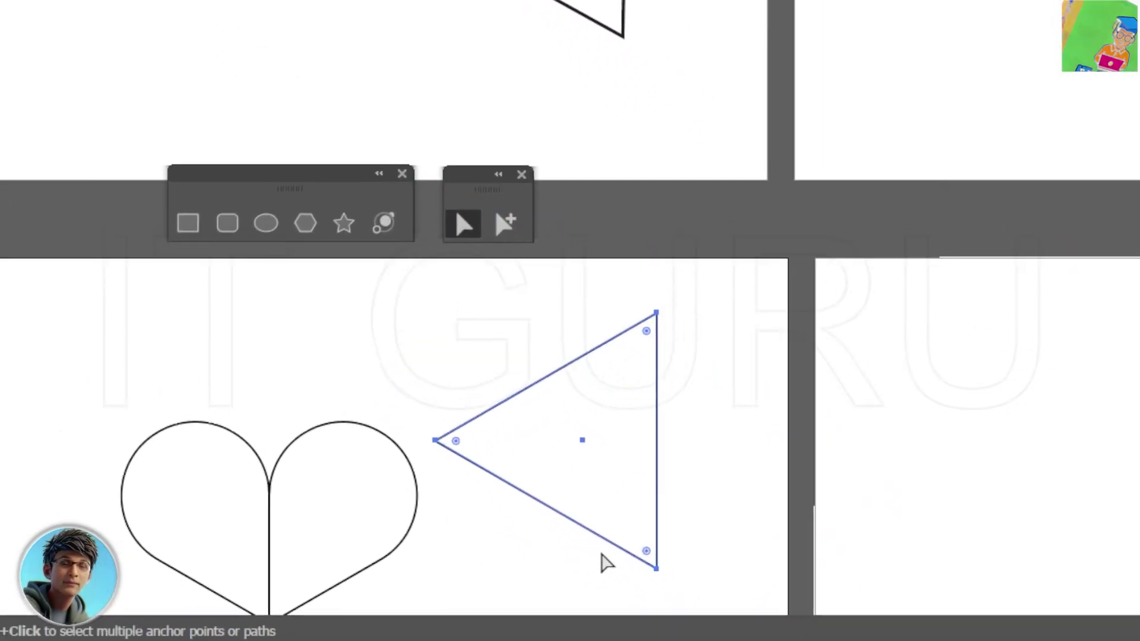
Try to reshape the new triangle's corners with Direct Selection, and delete it together with the heart.
mouse_move(601, 557)
left_mouse_down()
mouse_move(650, 520)
mouse_move(612, 566)
left_mouse_up()
left_click_drag(572, 523, 352, 161)
left_click(576, 464)
left_click_drag(552, 449, 518, 360)
left_click_drag(614, 200, 4, 520)
key("Delete")
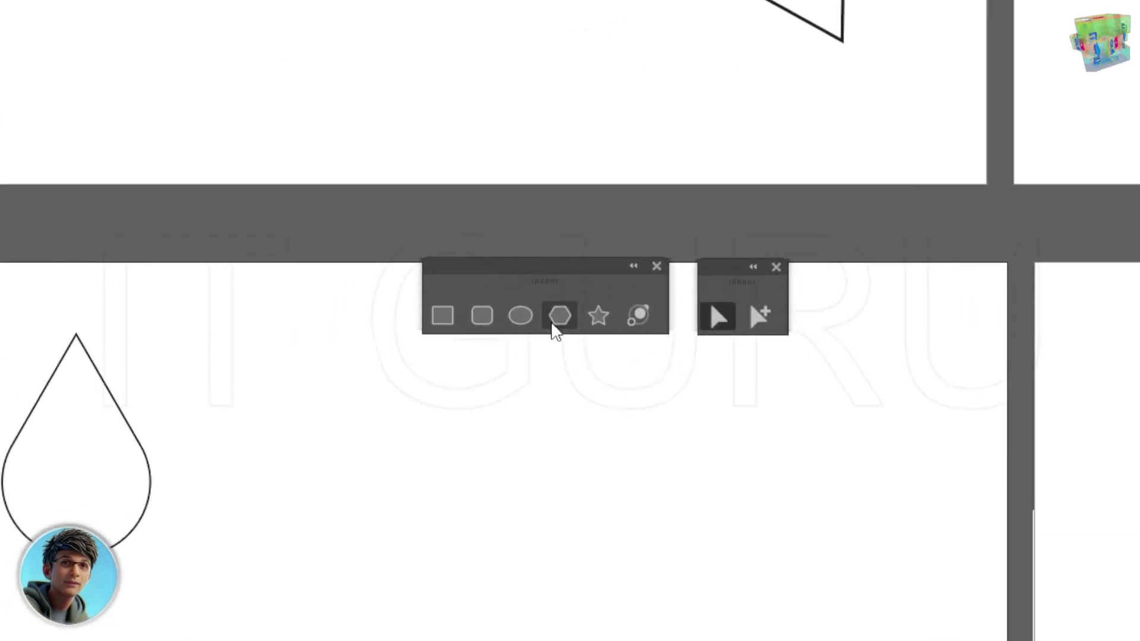
Draw a three-sided polygon with a radius of 108.9468 pt in the cleared area beside the teardrop and rotate it to point left.
left_click(557, 318)
left_click(568, 438)
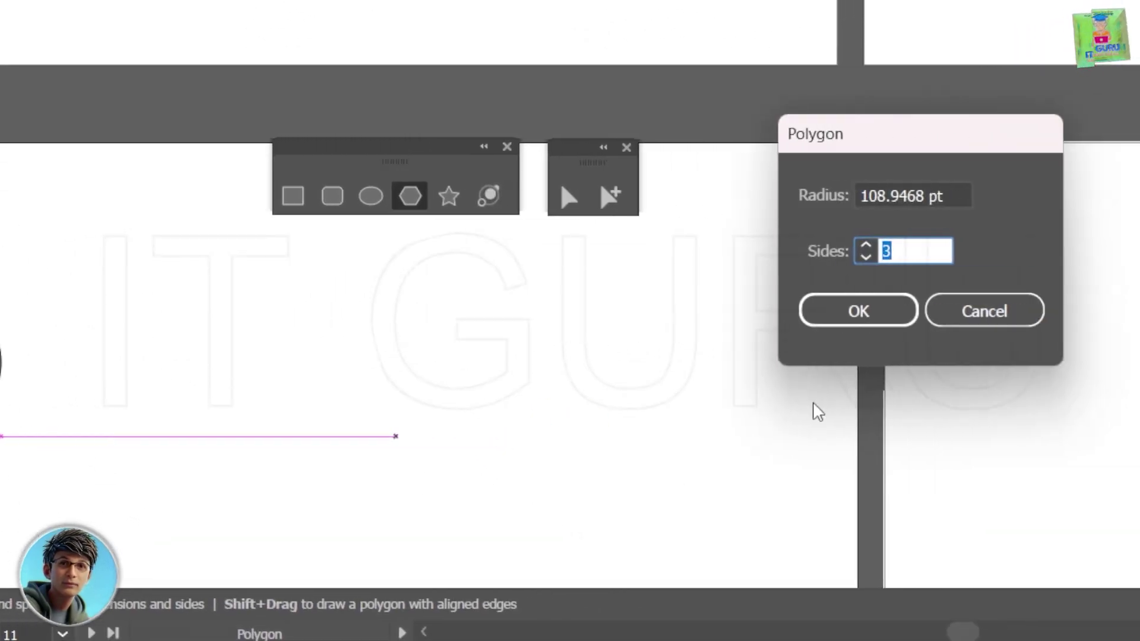
left_click(1031, 306)
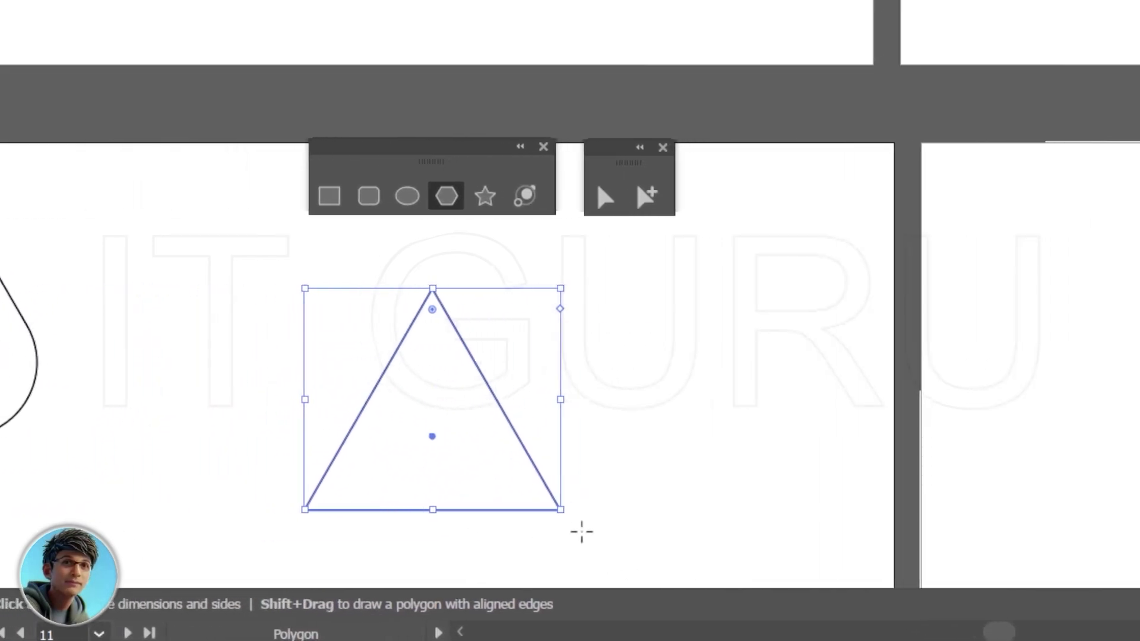
mouse_move(572, 521)
left_mouse_down()
mouse_move(479, 517)
mouse_move(561, 516)
left_mouse_up()
left_click(787, 436)
left_click(647, 327)
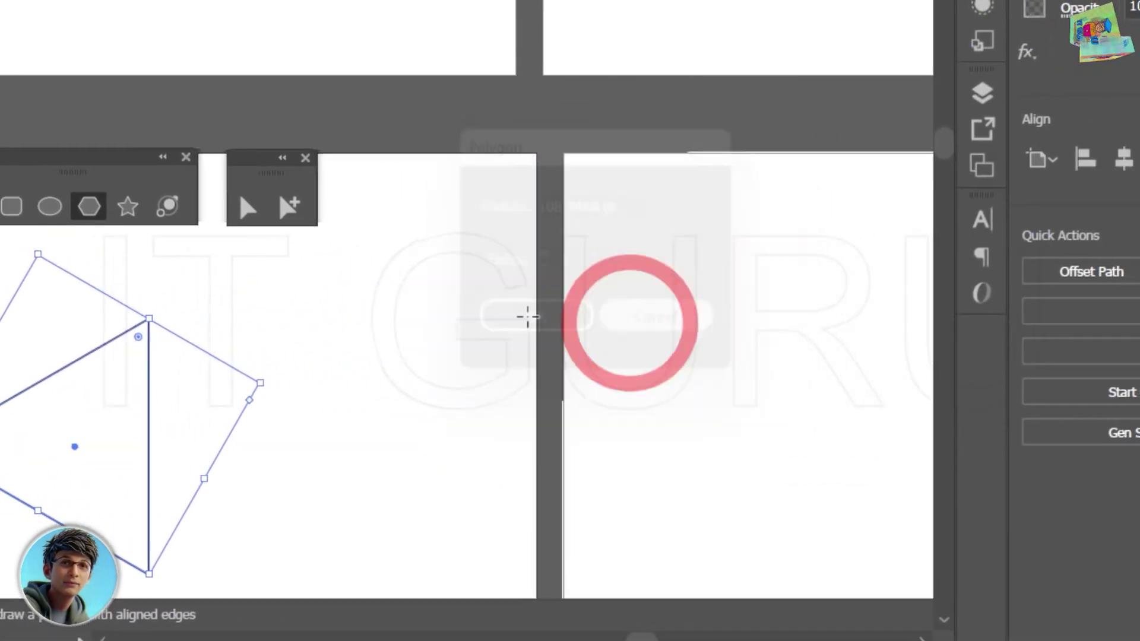
Partly round the triangle's left and upper corners with Direct Selection, leaving the lower corner sharp, and deselect it.
key("a")
left_click_drag(482, 407, 598, 477)
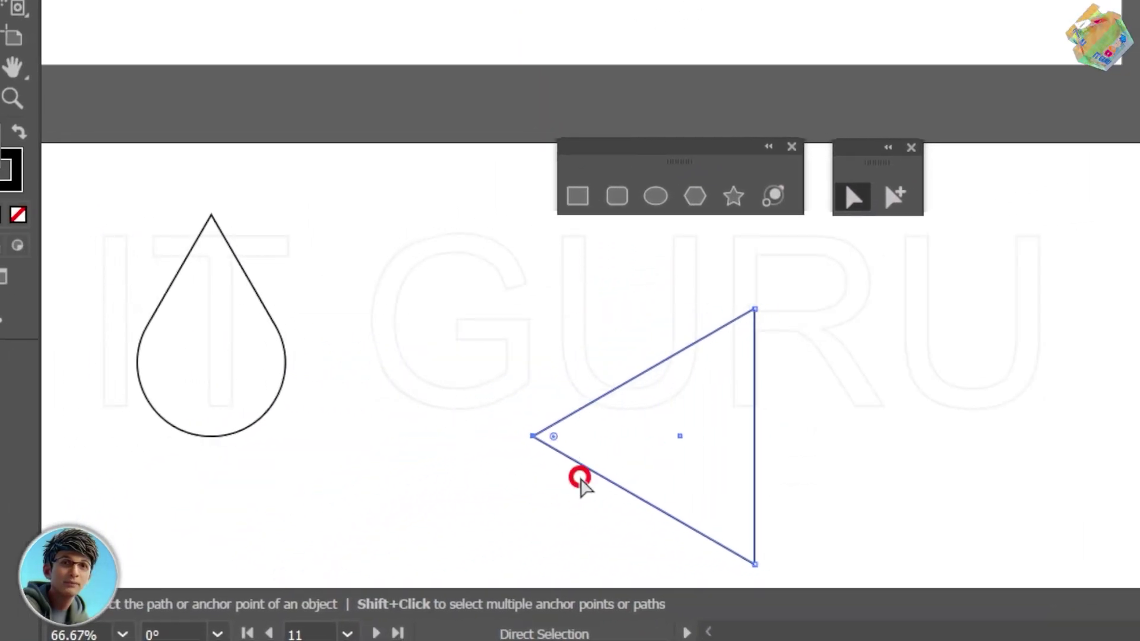
left_click_drag(796, 288, 667, 378)
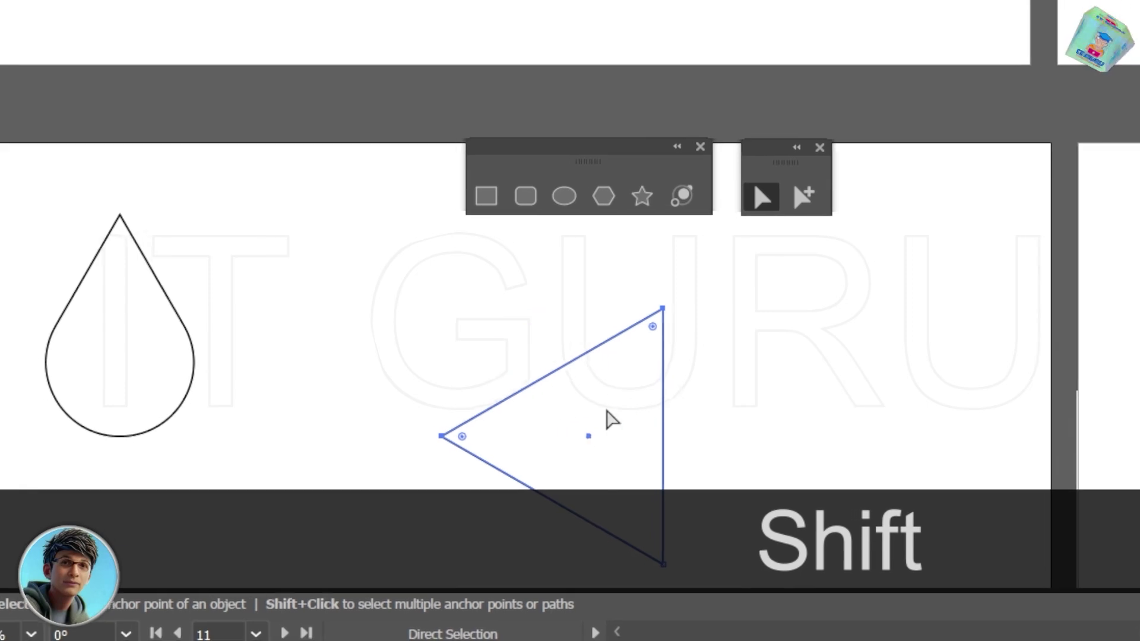
left_click_drag(647, 334, 650, 356)
left_click_drag(576, 351, 572, 407)
left_click(725, 415)
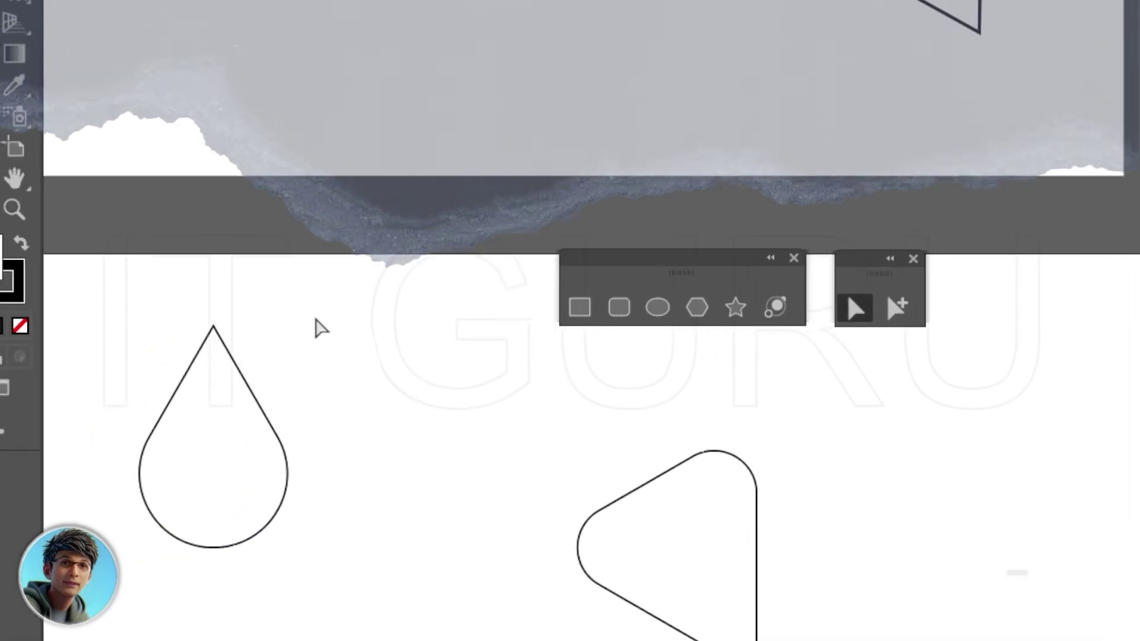
Draw a five-pointed star with radii of 19.0983 pt and 50 pt on artboard 12, and delete it.
left_click_drag(356, 245, 122, 534)
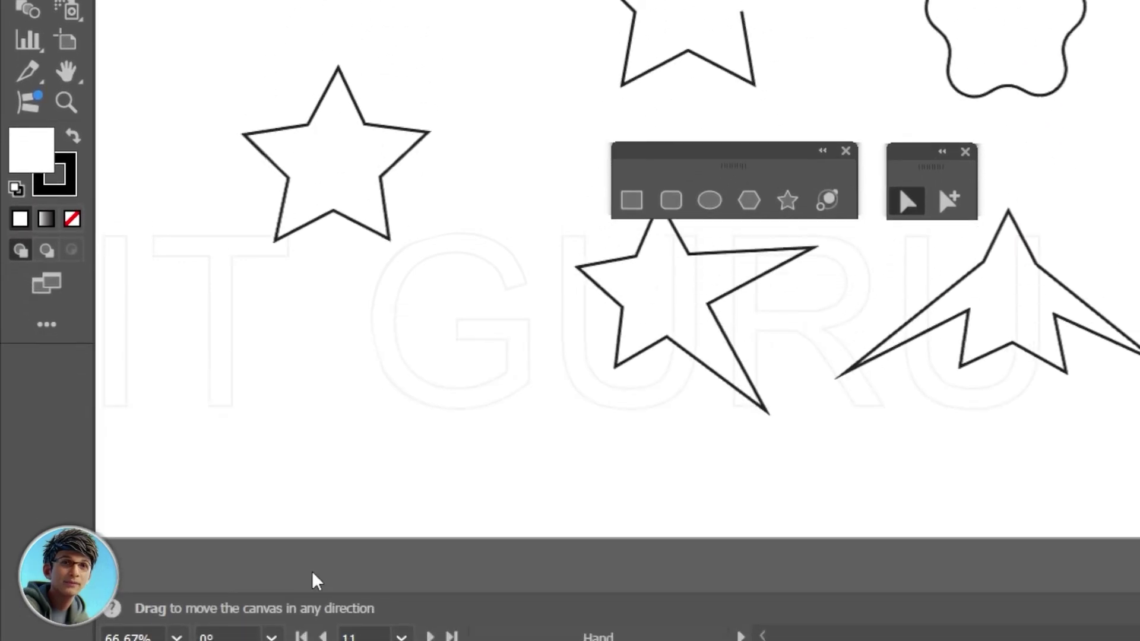
left_click_drag(314, 579, 367, 585)
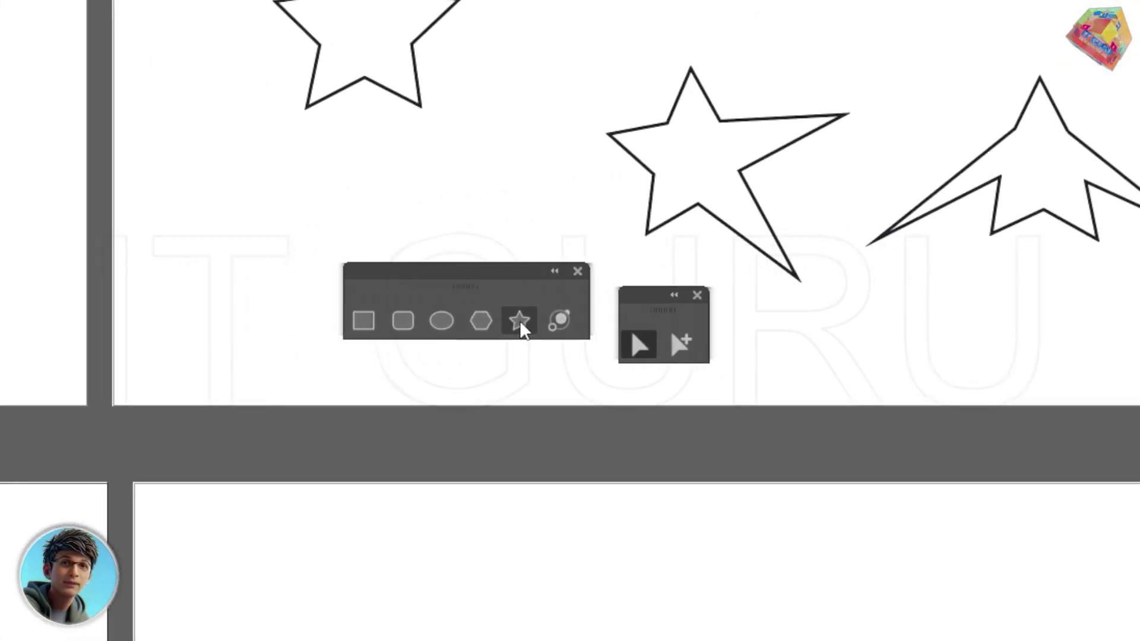
left_click(153, 375)
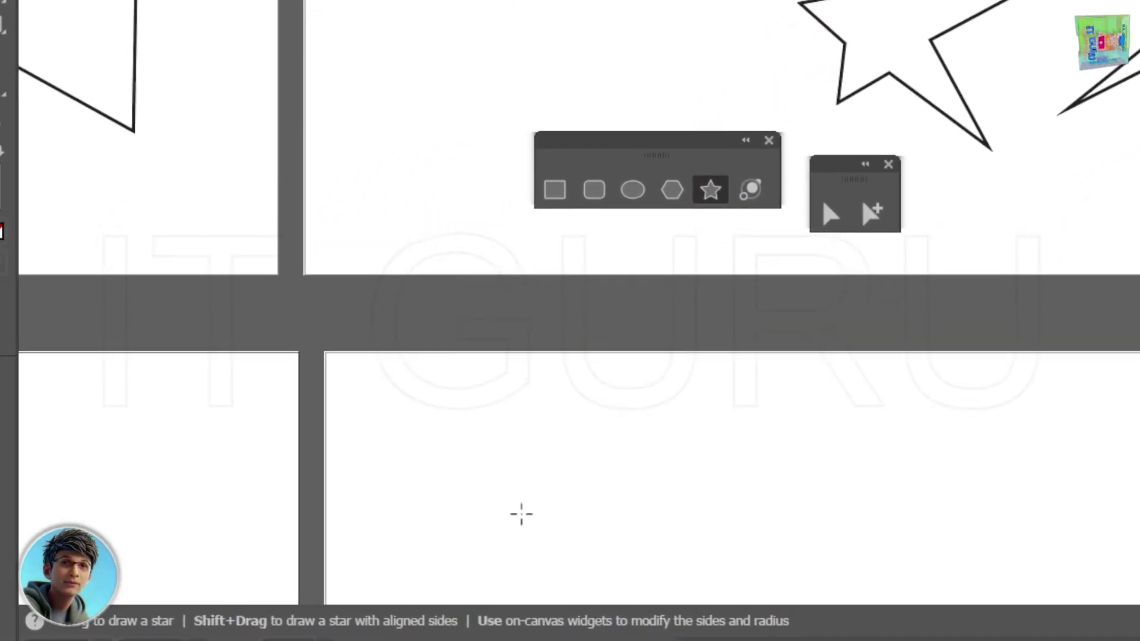
left_click(522, 514)
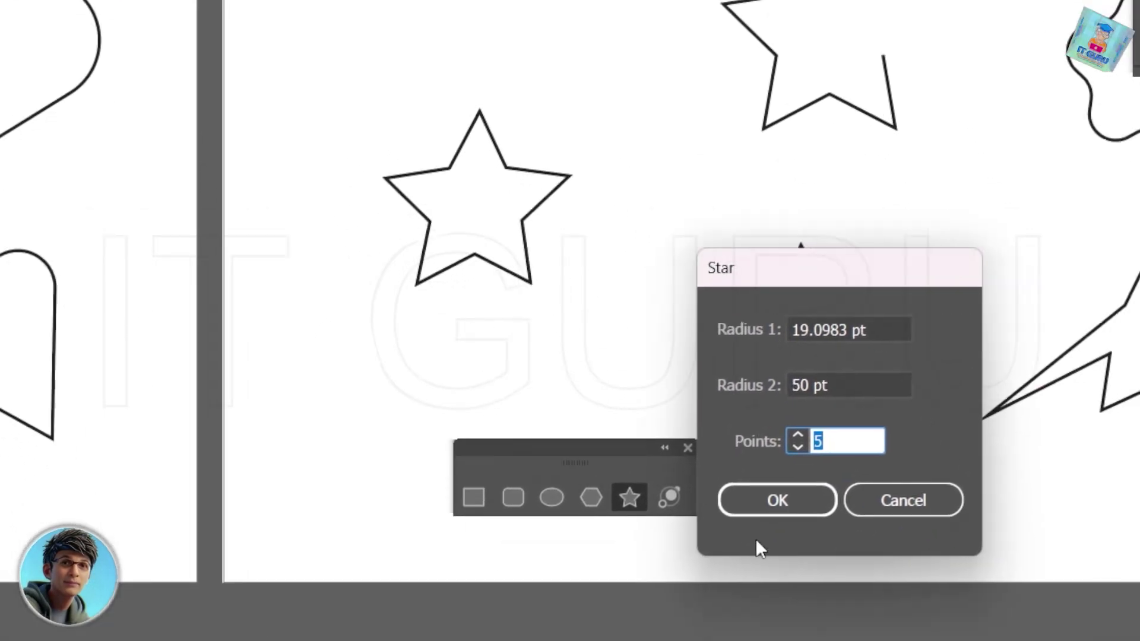
left_click(772, 502)
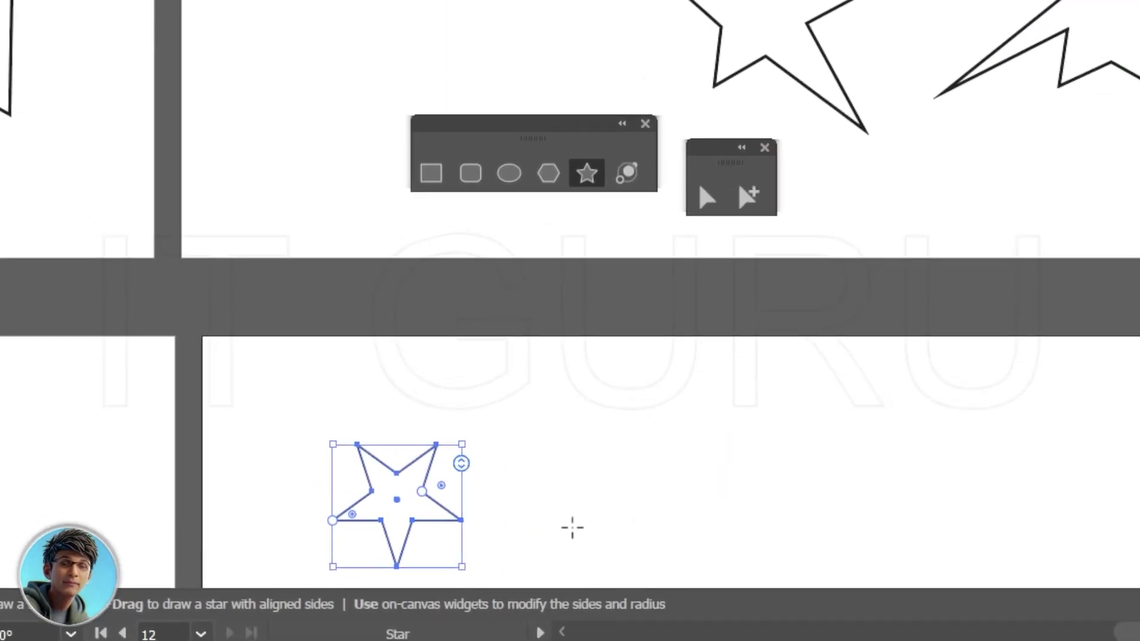
key("Delete")
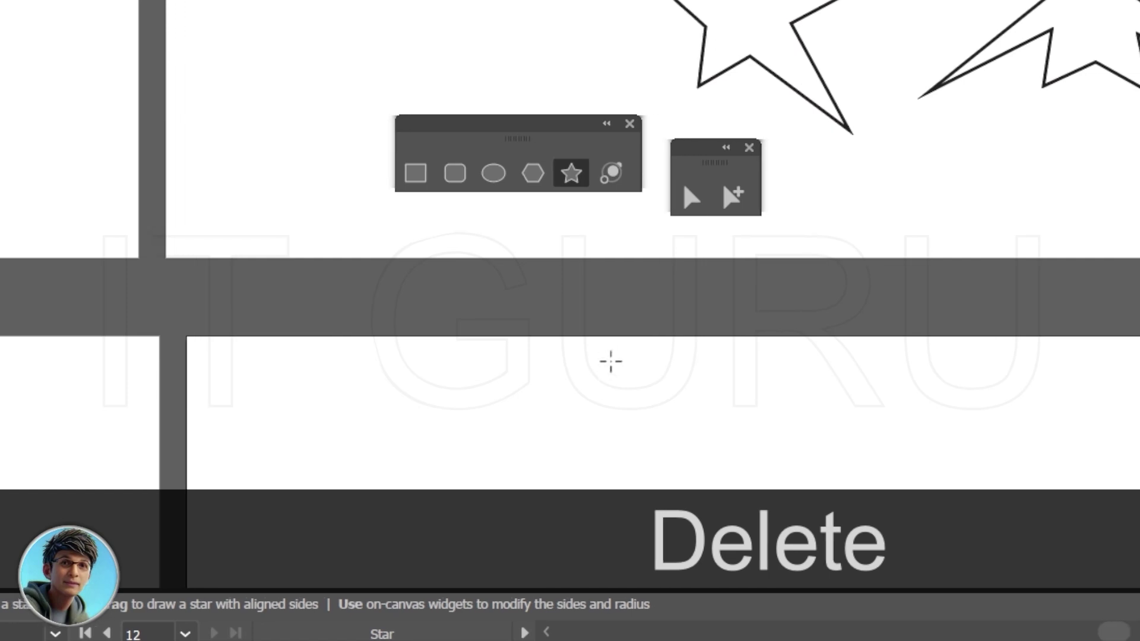
Draw a five-pointed star with radii of about 92 pt and 27 pt in the upper-left area of artboard 12.
left_click_drag(661, 354, 671, 264)
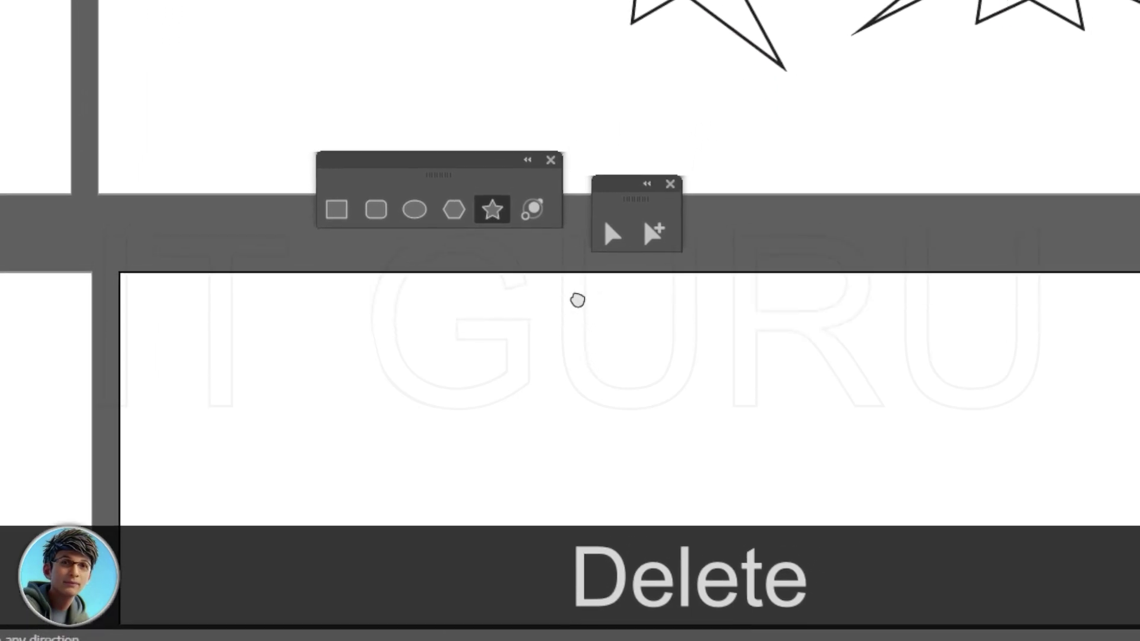
left_click_drag(578, 301, 572, 290)
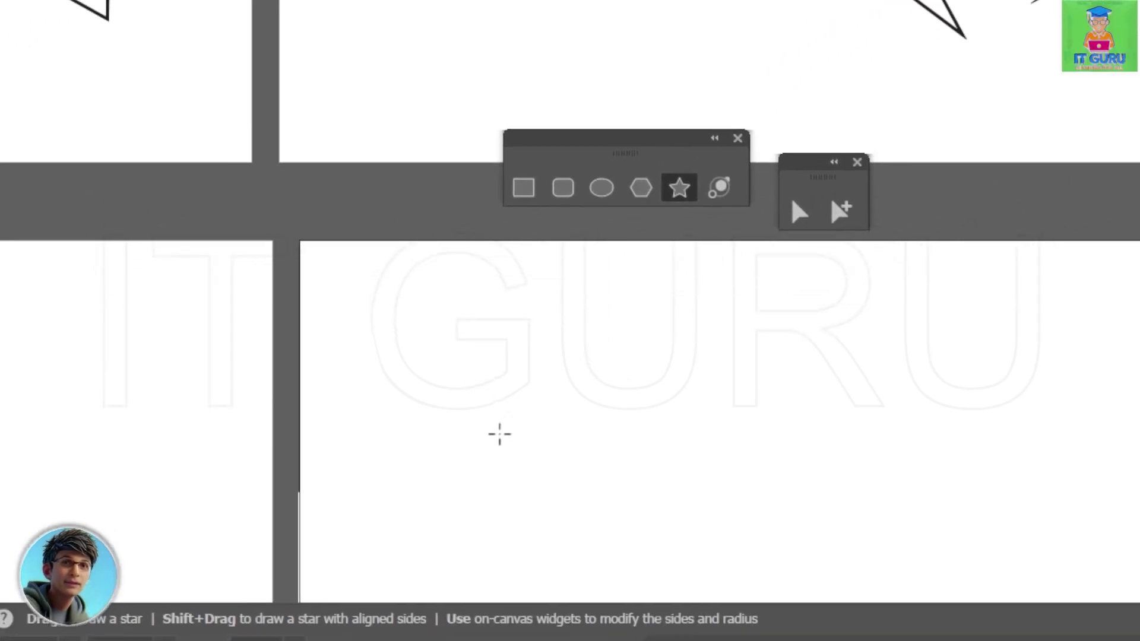
left_click_drag(535, 386, 643, 453)
left_click_drag(572, 453, 570, 407)
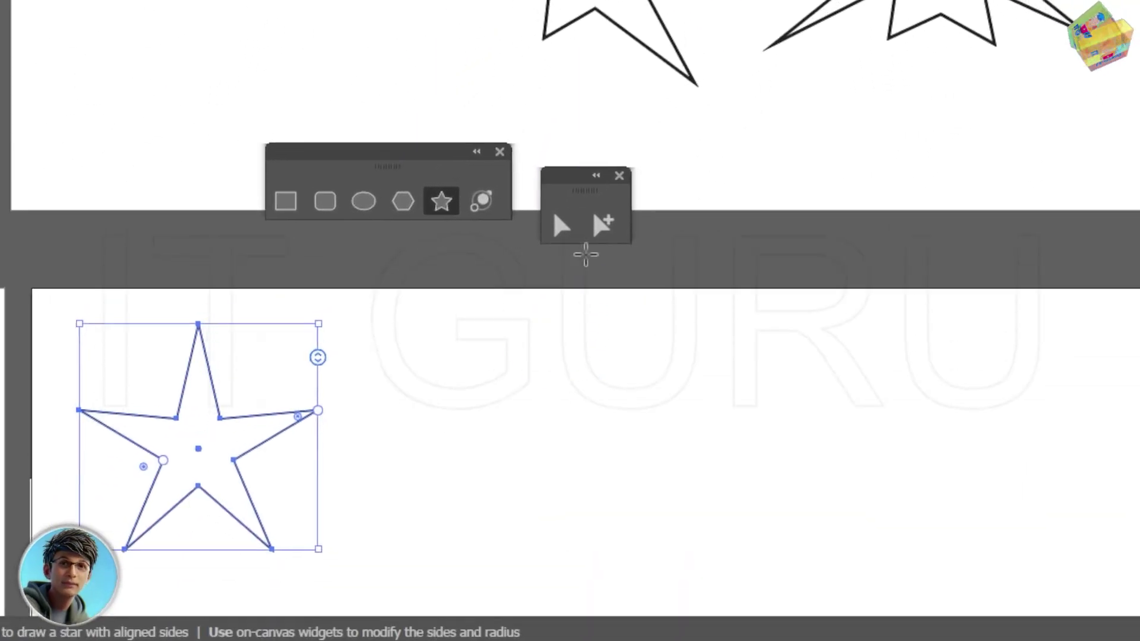
Try to delete the star's upper anchor points with Direct Selection, undo the deletion and deselect the star.
left_click(561, 226)
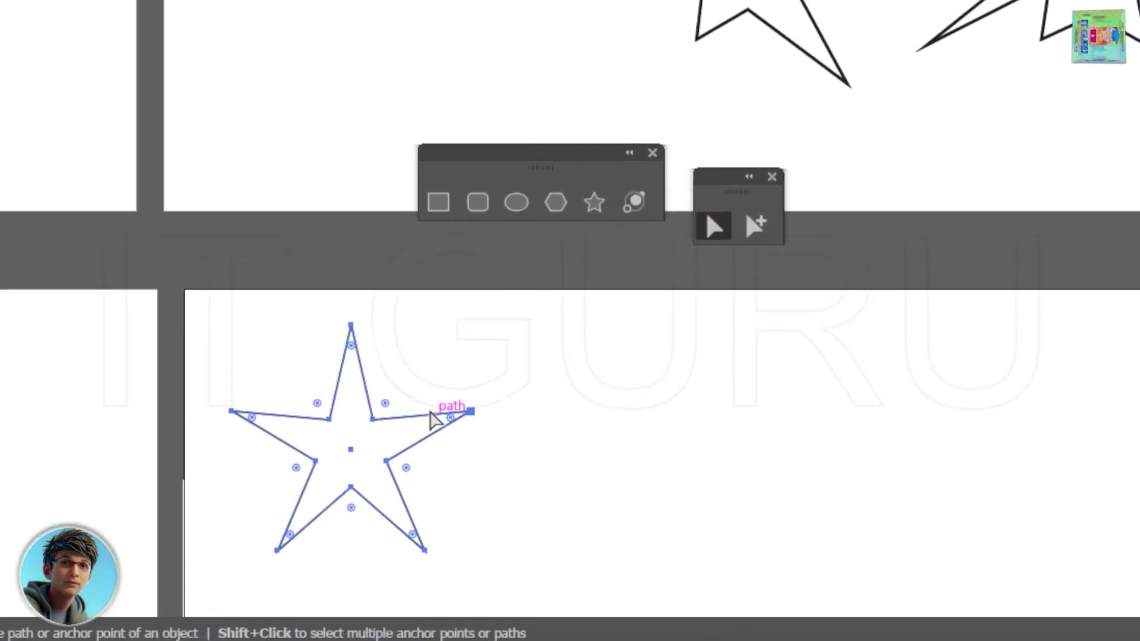
left_click_drag(503, 308, 677, 430)
key("Delete")
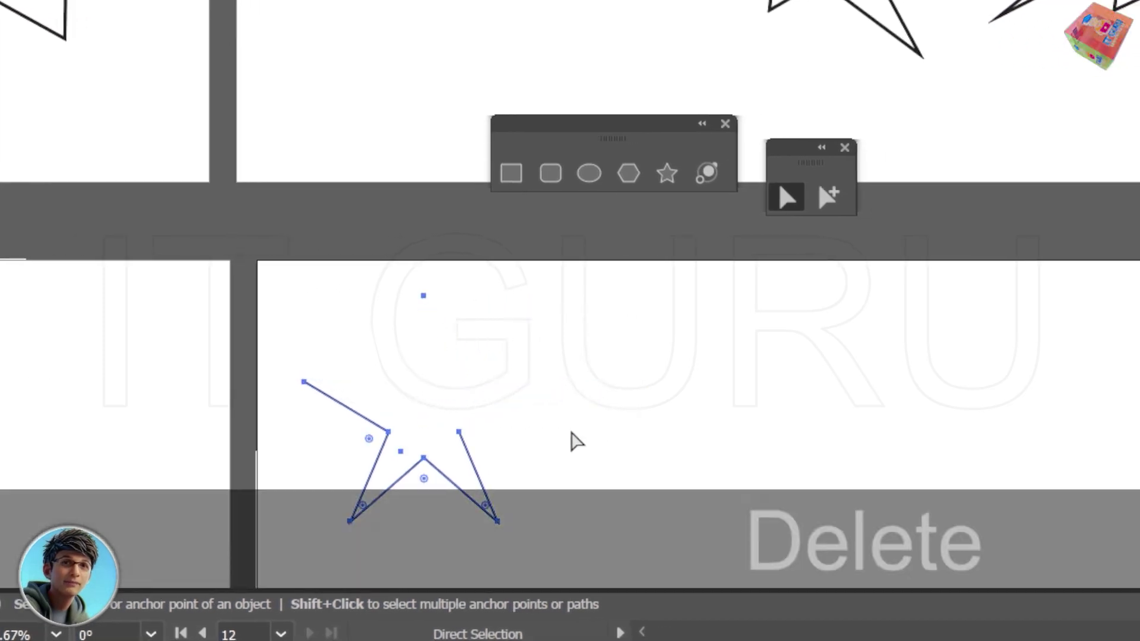
key("ctrl+z")
left_click(586, 393)
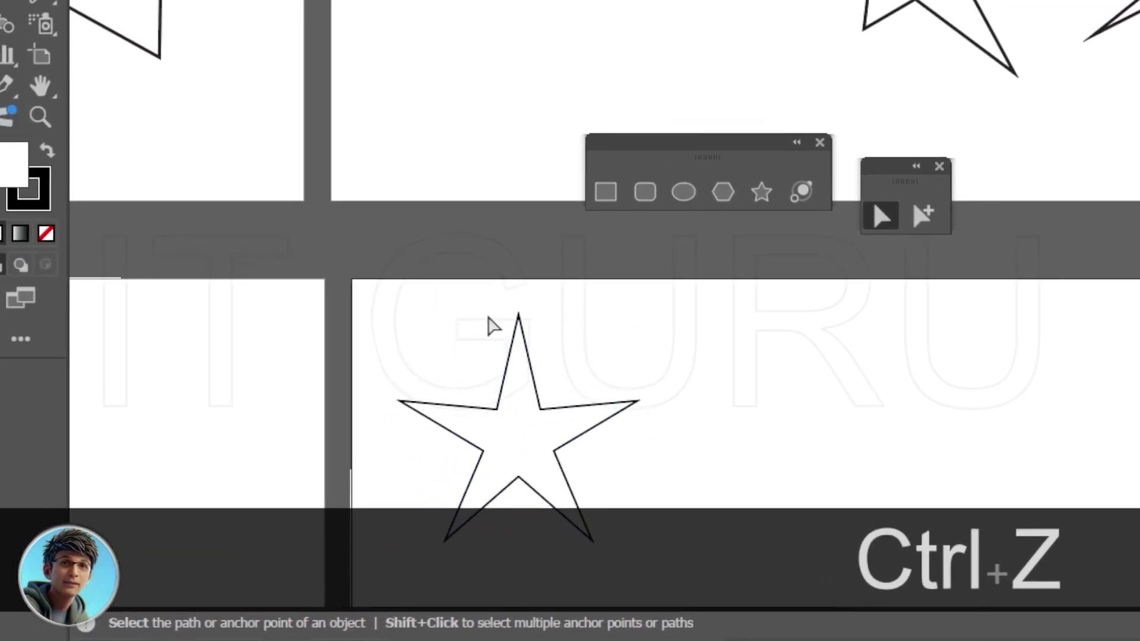
Delete the star's top and right points and the inner corner between them with Direct Selection, leaving an open star outline.
left_click(525, 375)
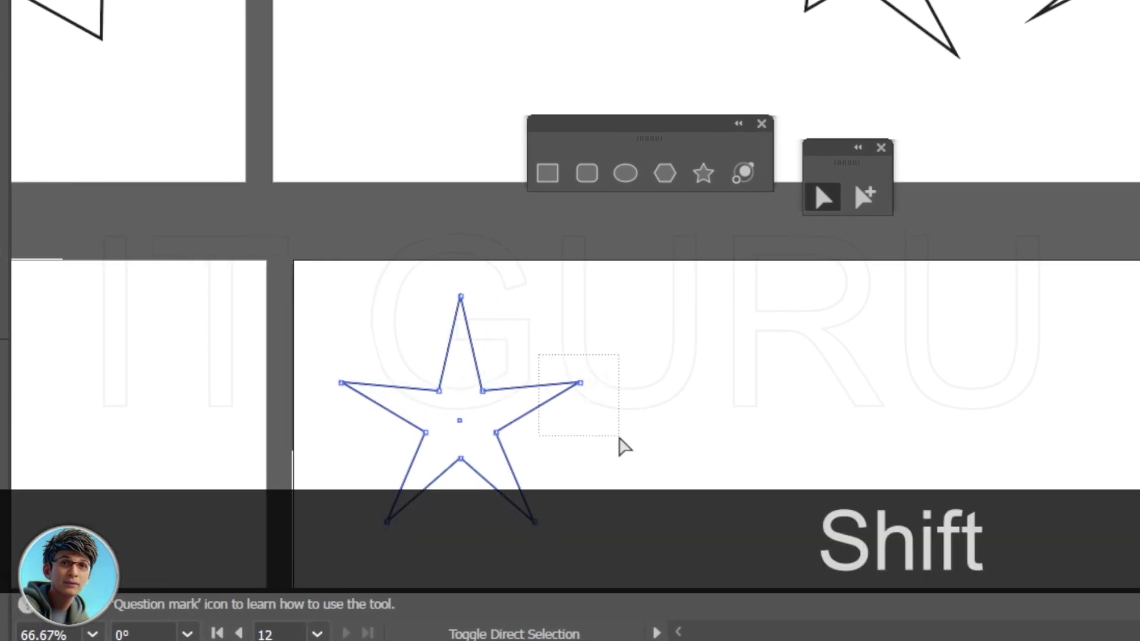
key("Delete")
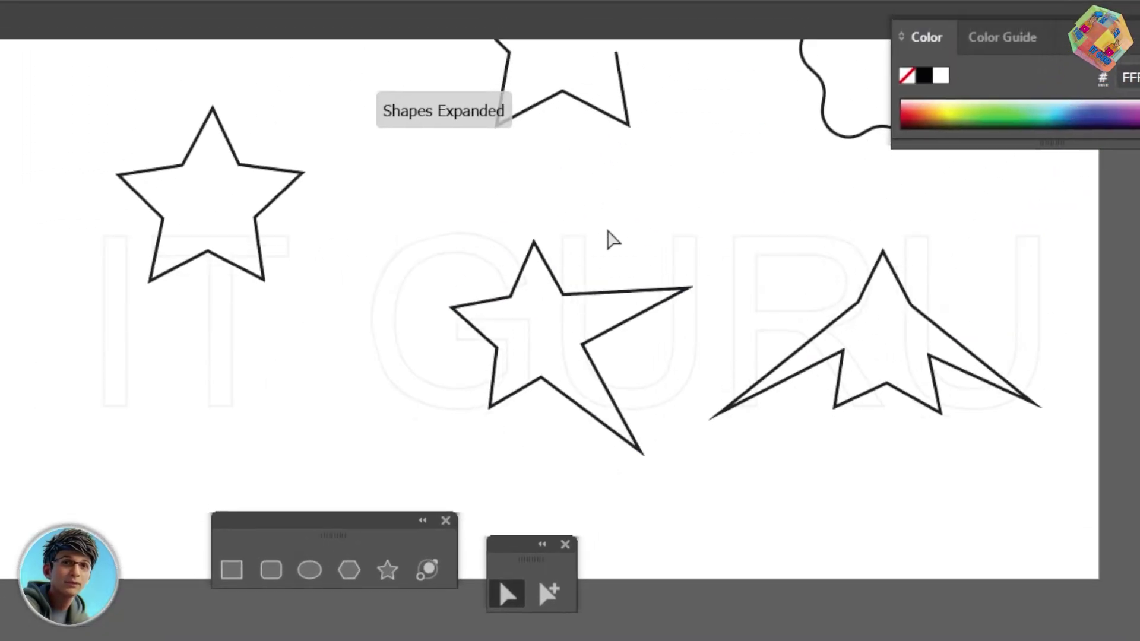
Draw a second five-pointed star with radii of 92.2335 pt and 27.2731 pt to the right of the open star.
left_click_drag(608, 240, 554, 356)
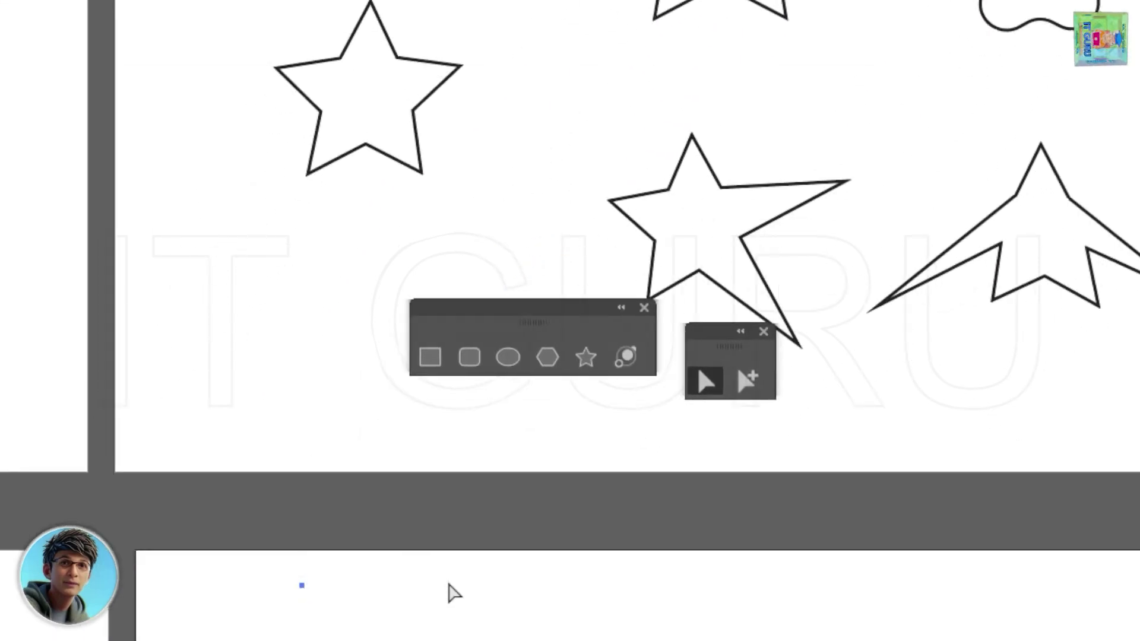
left_click_drag(540, 521, 552, 399)
left_click_drag(671, 386, 373, 539)
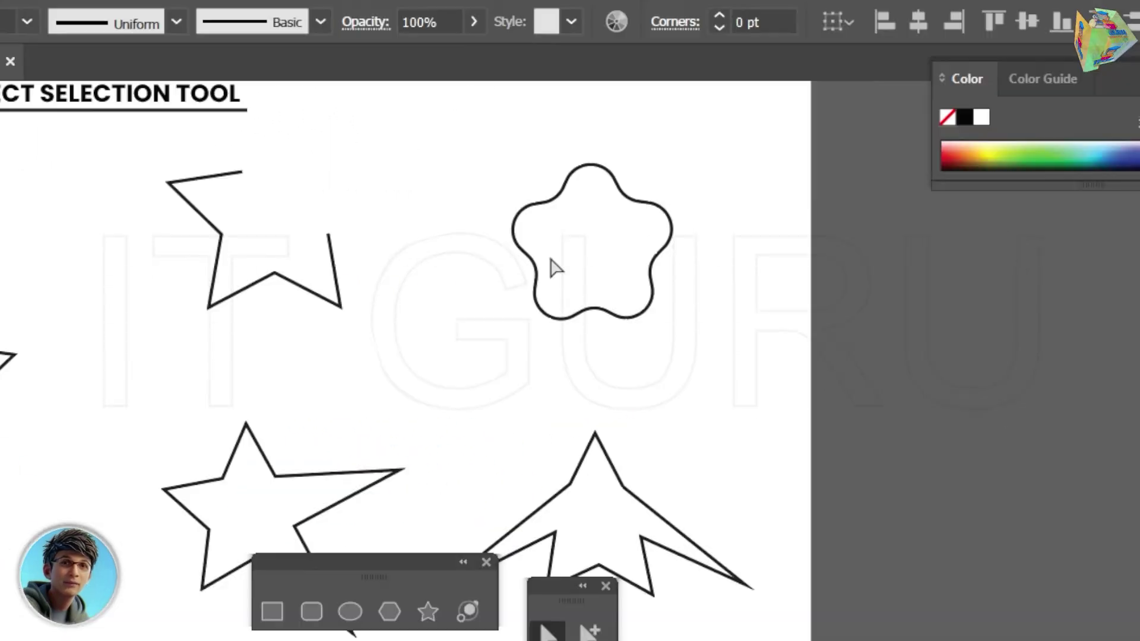
left_click(514, 180)
left_click_drag(426, 490, 472, 325)
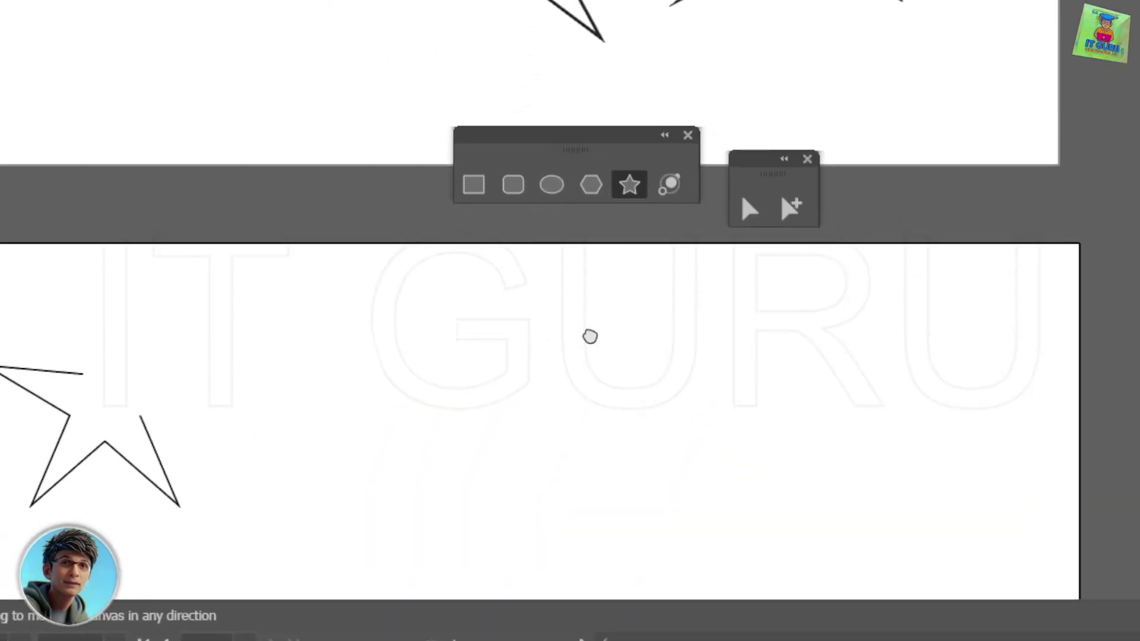
left_click(513, 399)
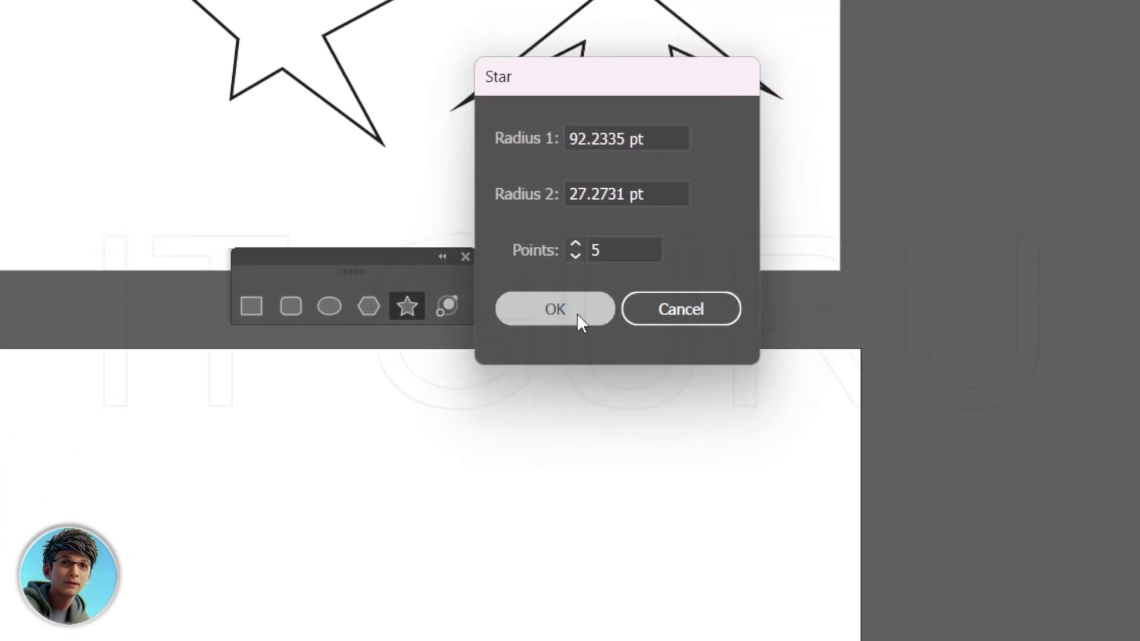
left_click(555, 309)
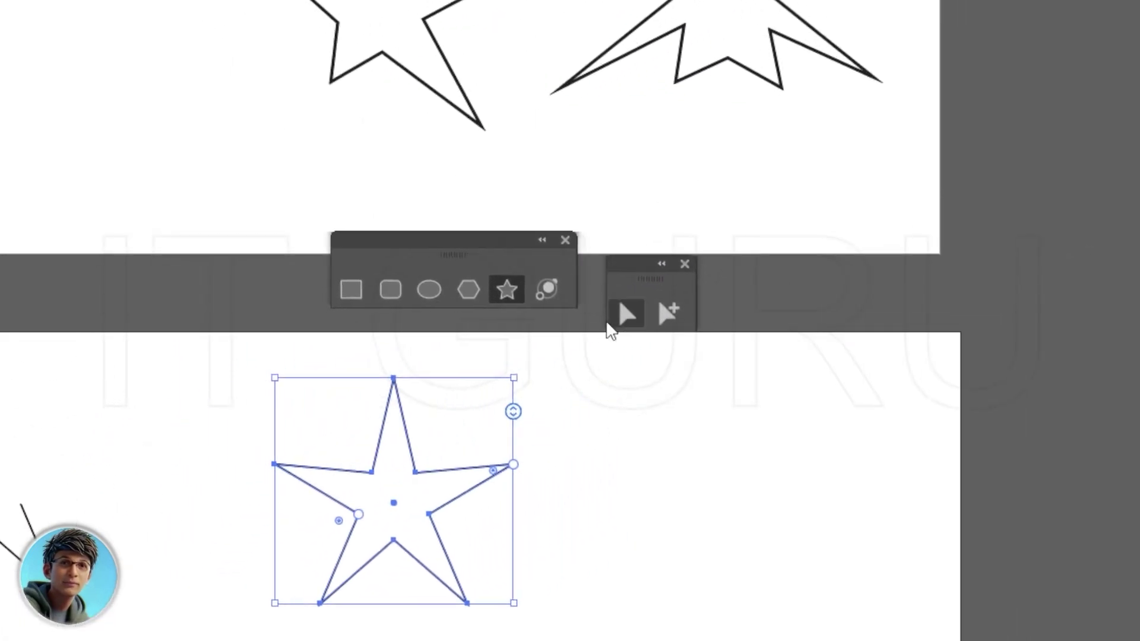
Round all corners of the second star fully with Direct Selection to make a flower-like shape.
left_click(738, 210)
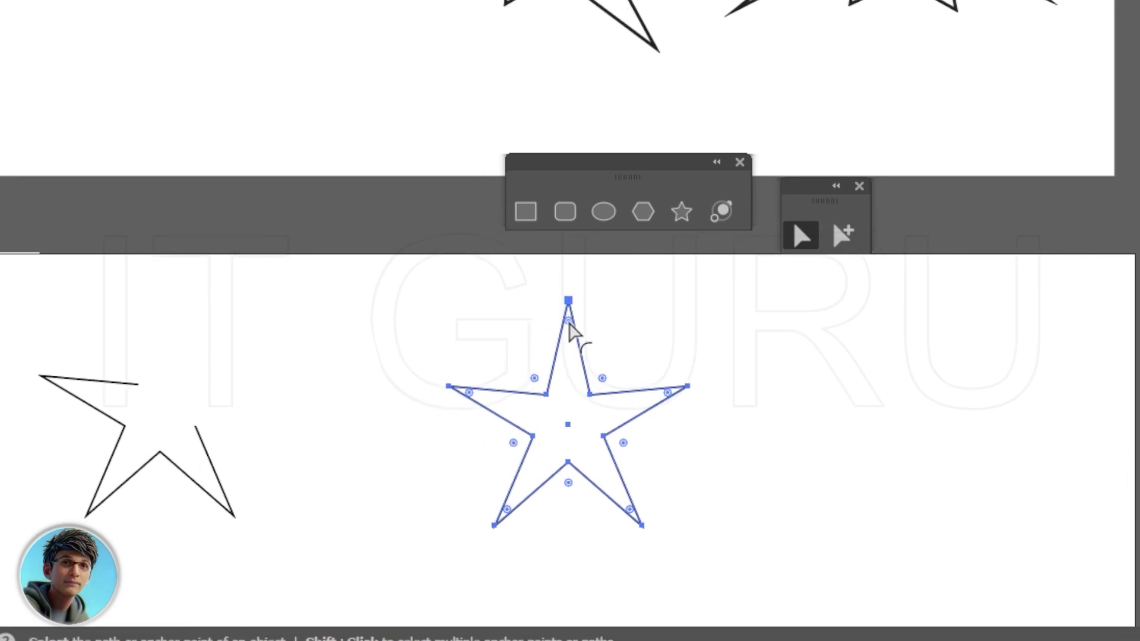
left_click_drag(535, 332, 540, 379)
left_click_drag(571, 333, 572, 338)
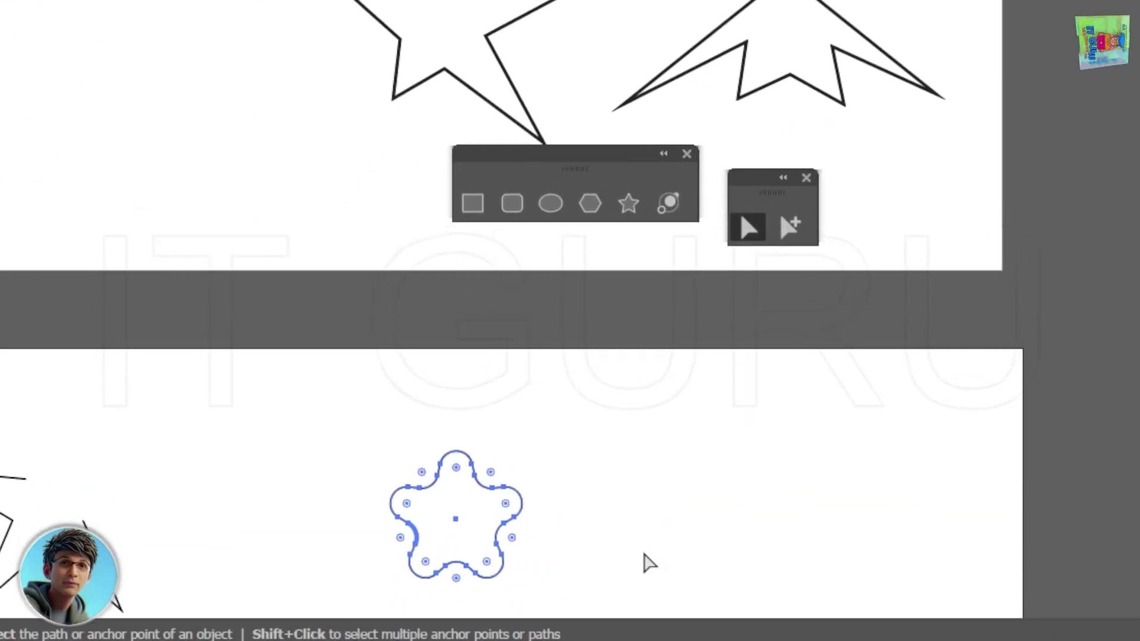
Draw a third five-pointed star with radii of 92.2335 pt and 27.2731 pt to the right of the rounded star.
key("space")
left_click_drag(578, 505, 315, 414)
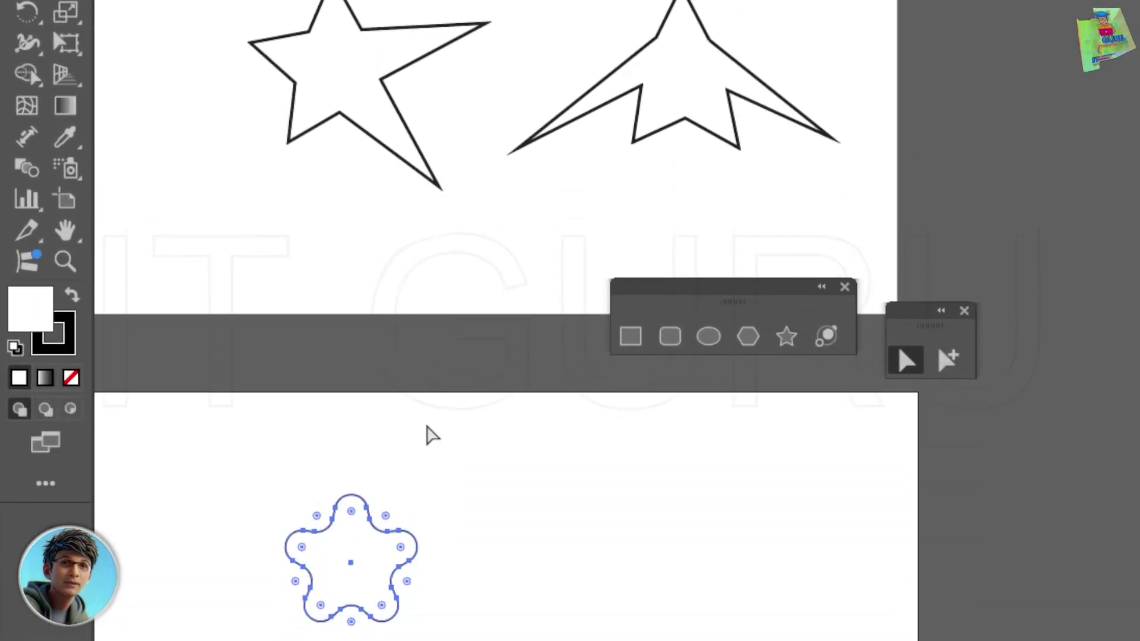
left_click(784, 534)
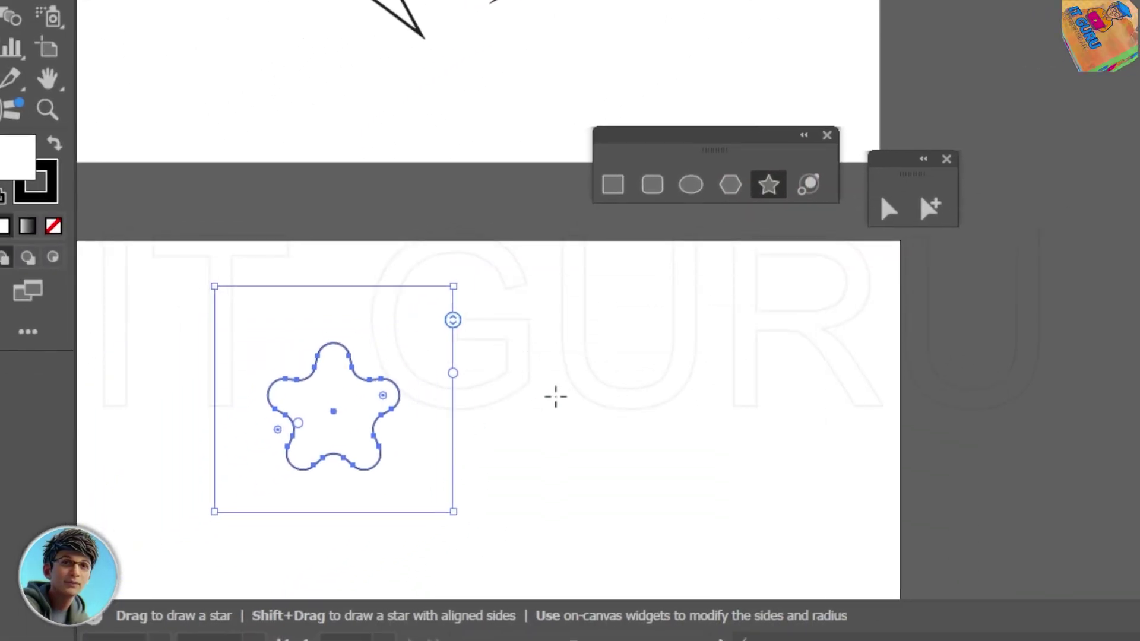
left_click(495, 441)
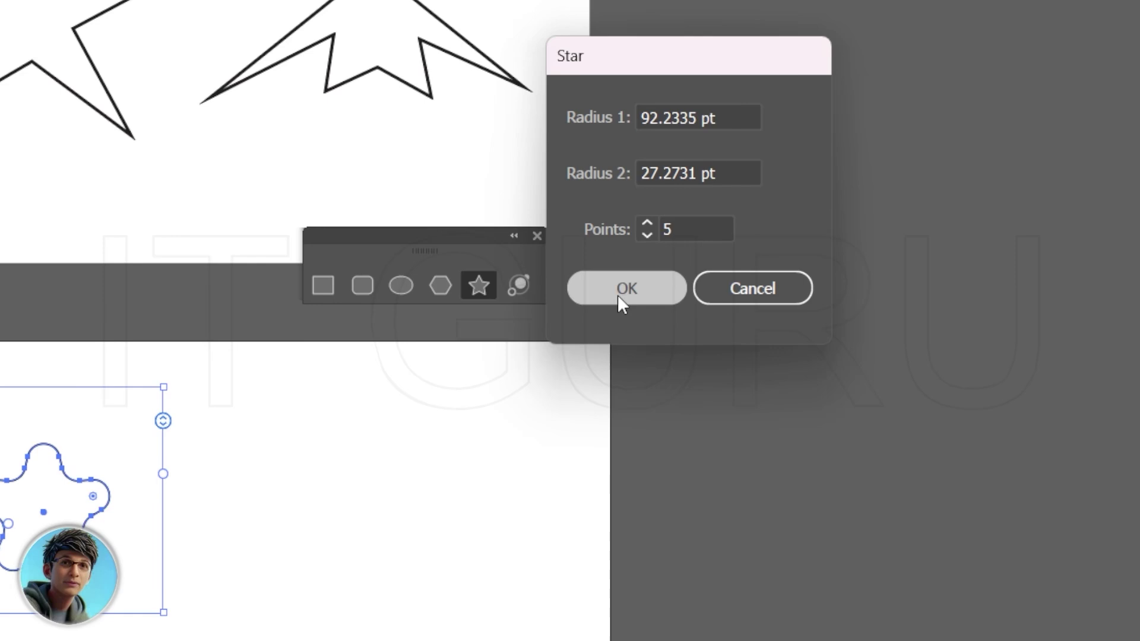
left_click(617, 289)
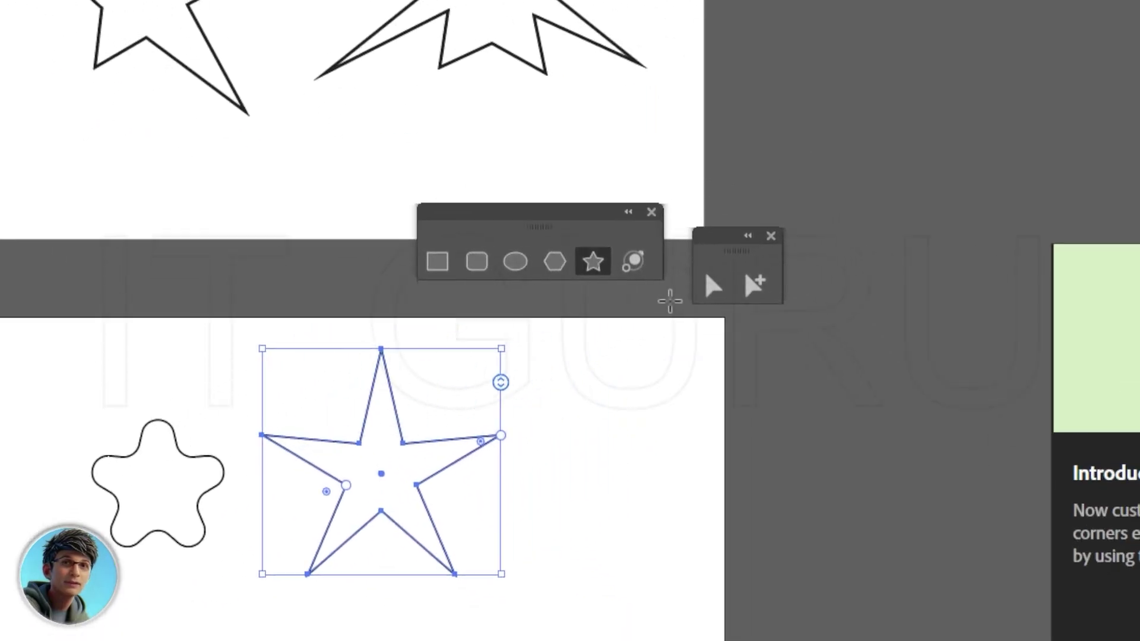
Try to move the third star's right and lower anchor points outward together with Direct Selection, and undo the move.
left_click(820, 252)
left_click(576, 370)
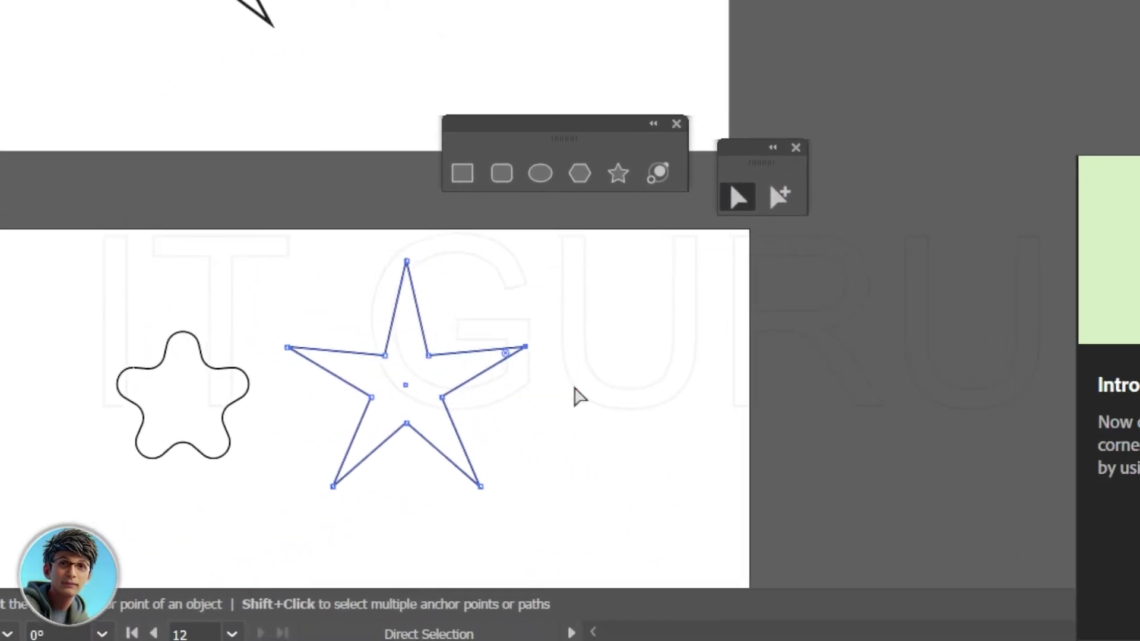
left_click(538, 487, "shift")
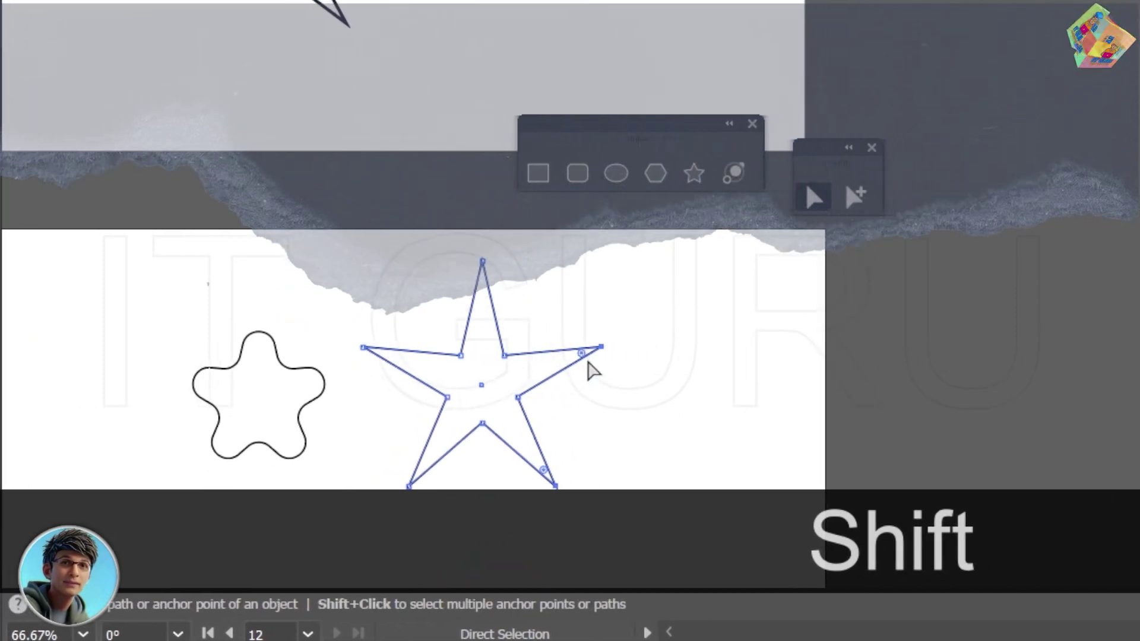
left_click(625, 347)
left_click_drag(571, 357, 656, 380)
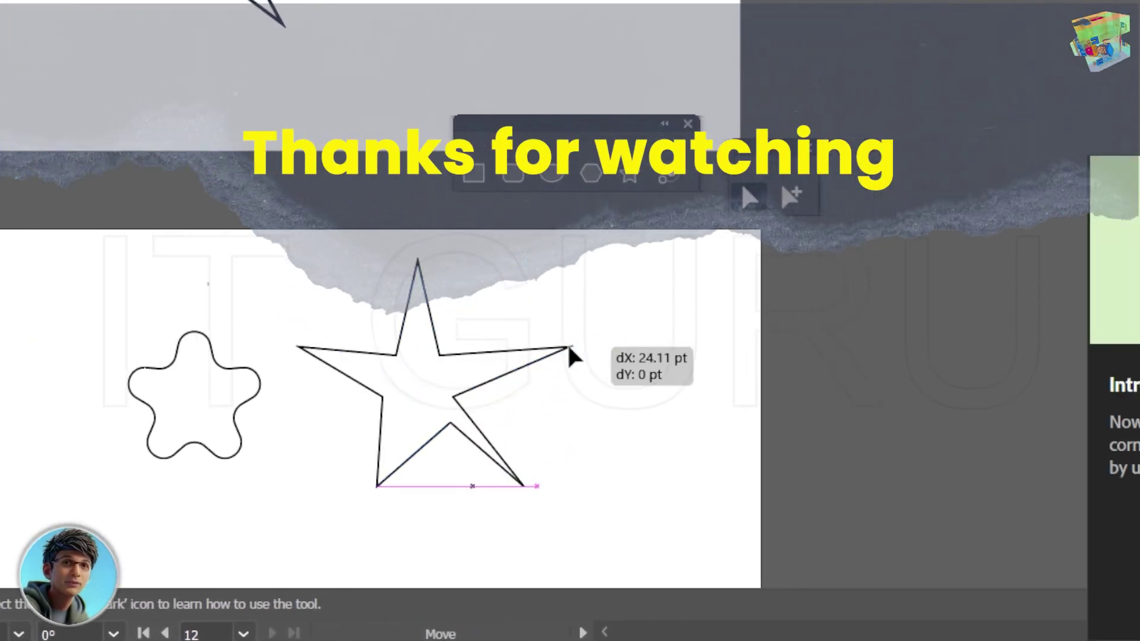
left_click_drag(579, 381, 579, 382)
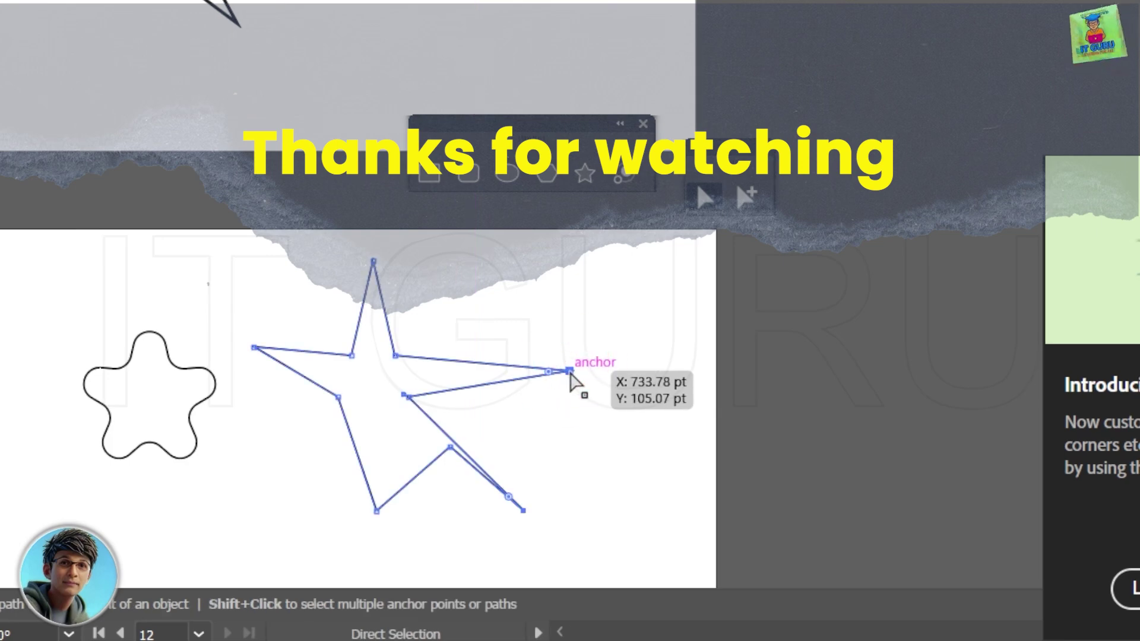
key("ctrl+z")
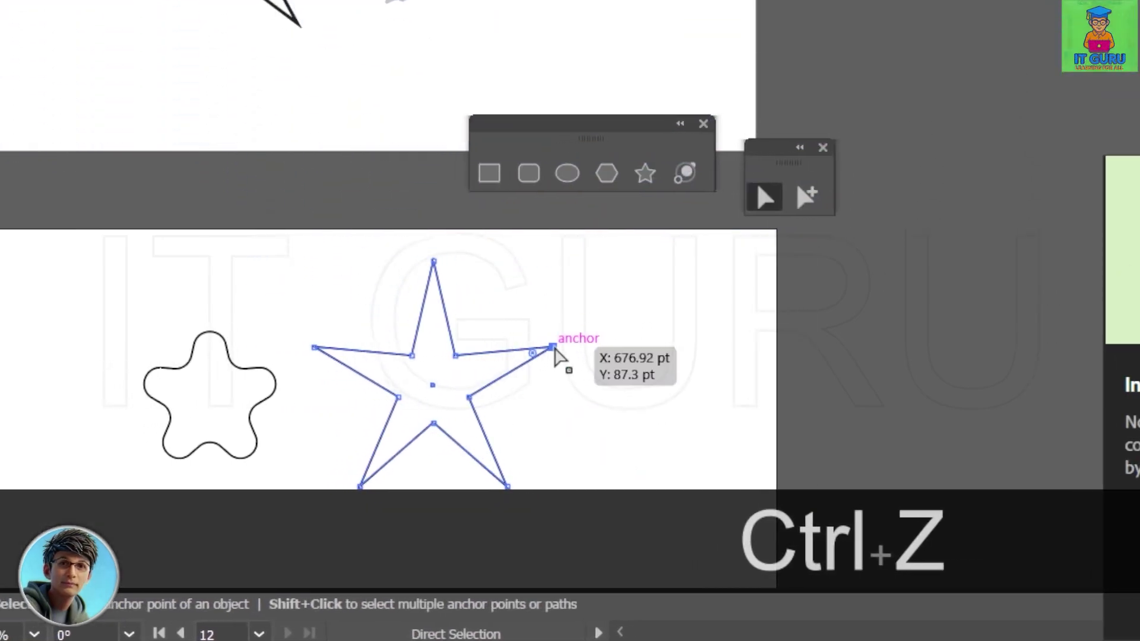
Try to stretch the third star's right point up and outward and its lower-right point downward, and undo both moves.
left_click_drag(579, 347, 715, 343)
left_click_drag(631, 339, 557, 323)
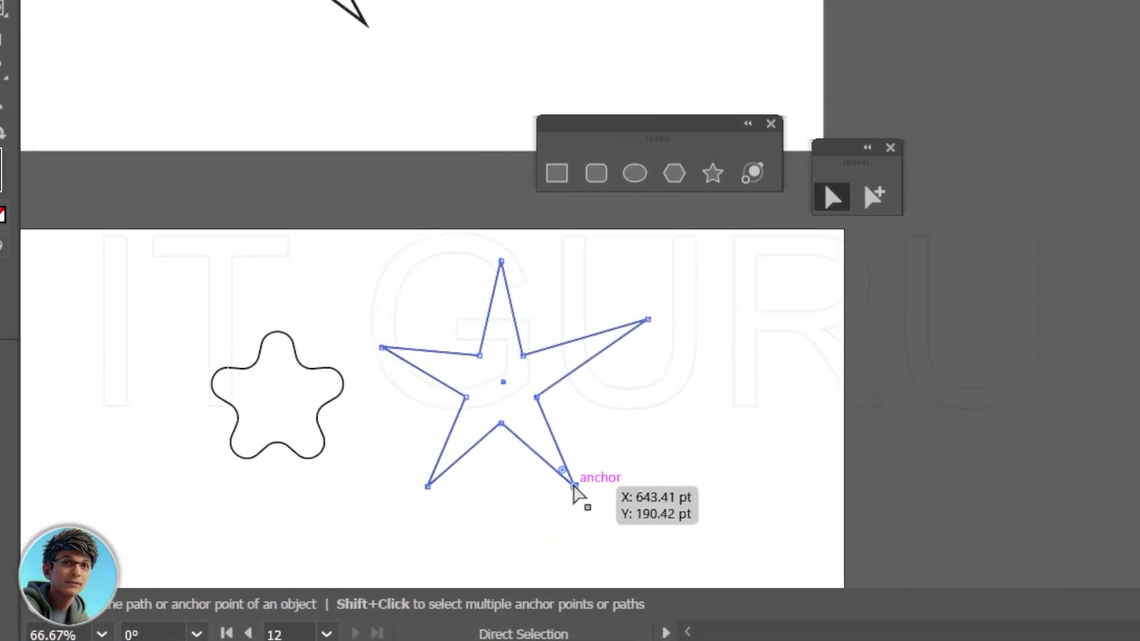
left_click_drag(574, 487, 576, 520)
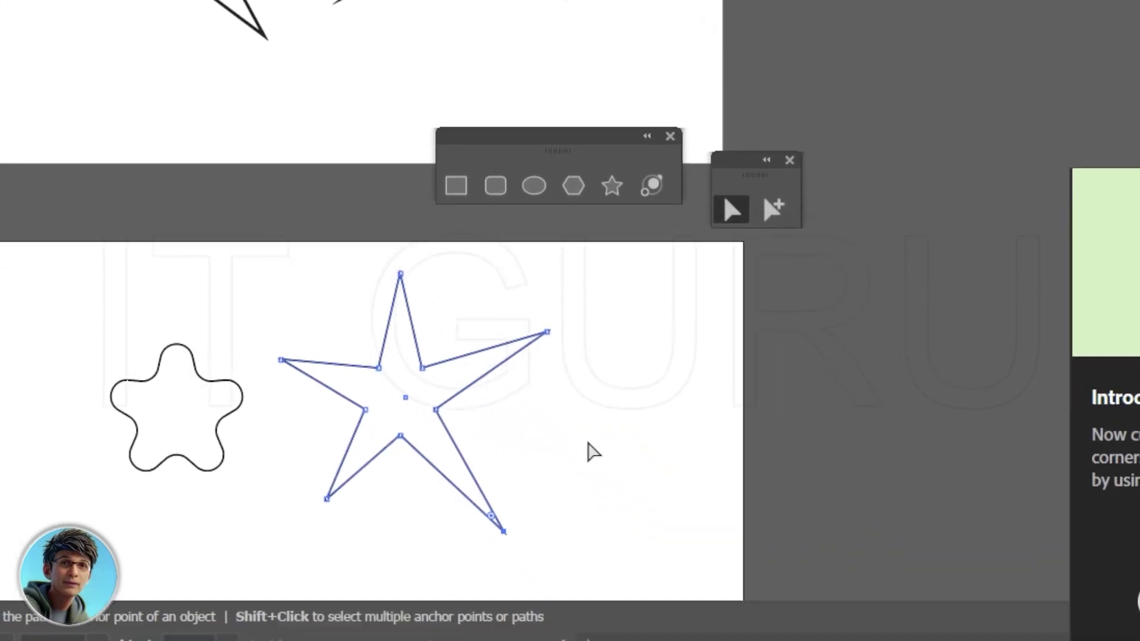
key("ctrl+z")
key("ctrl+z")
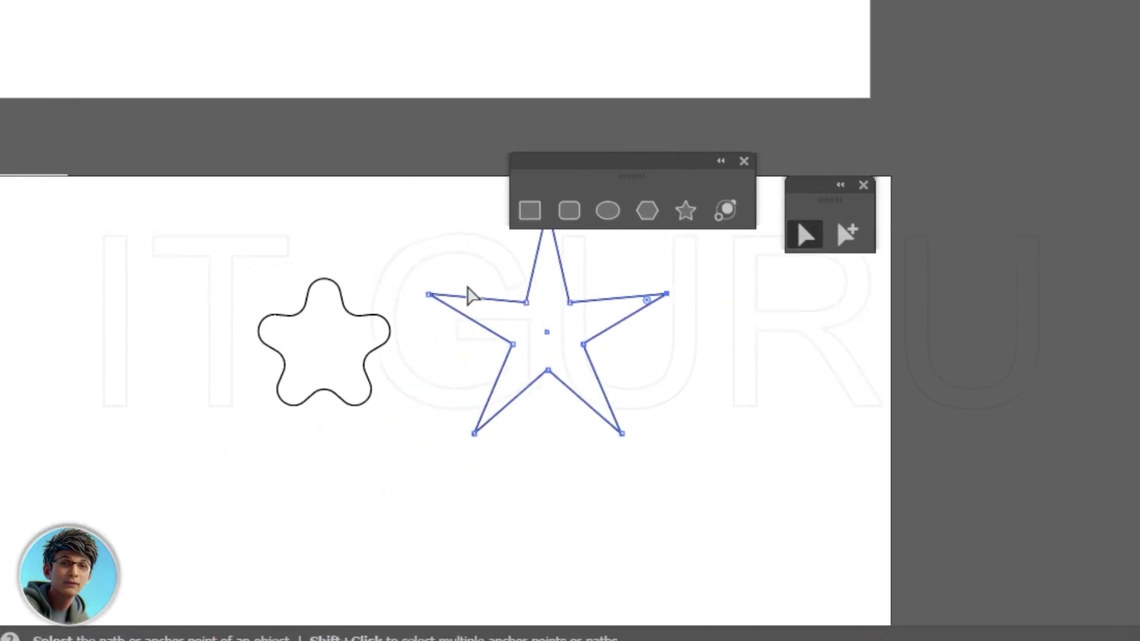
Pull the third star's left and right points down and outward to form a winged arrow shape, and deselect it.
left_click_drag(428, 294, 407, 406)
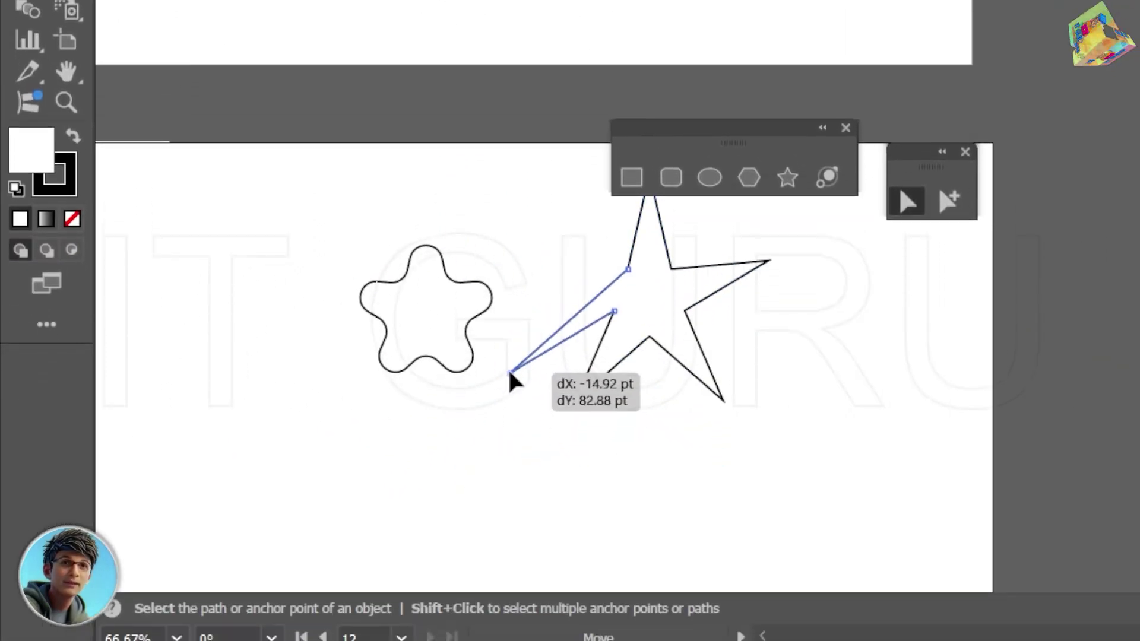
left_click_drag(515, 382, 501, 357)
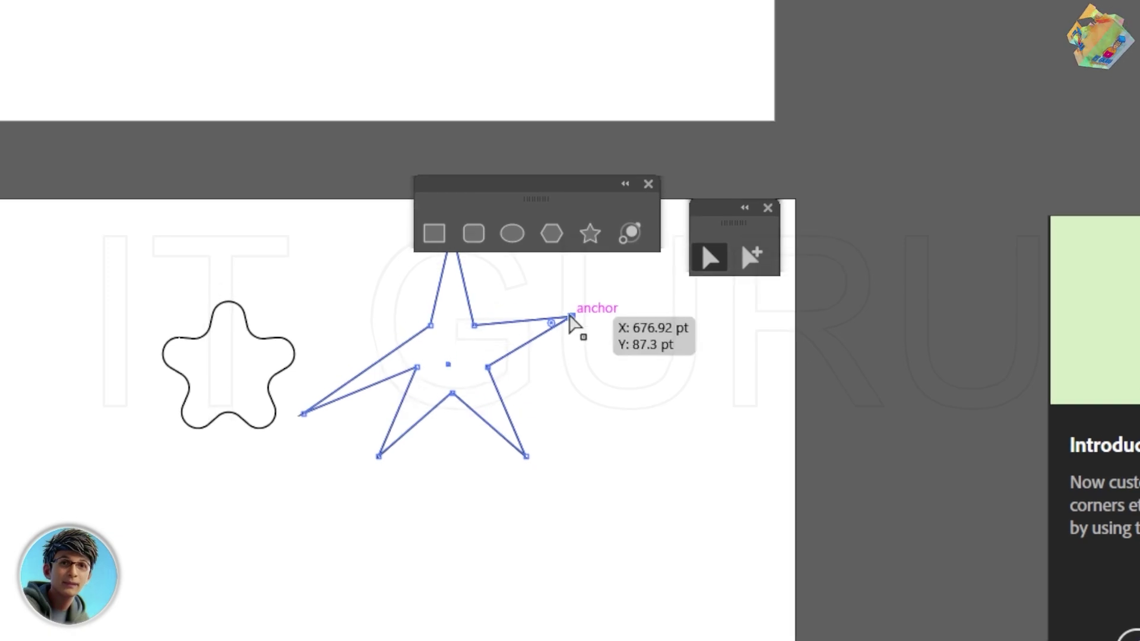
left_click_drag(576, 295, 605, 363)
left_click(450, 437)
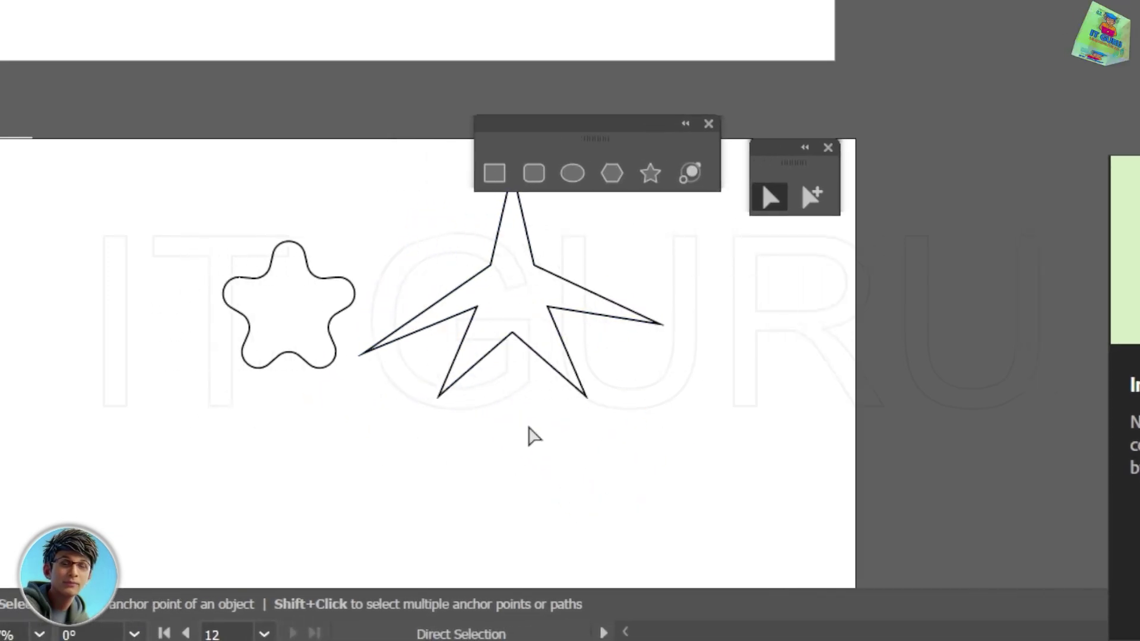
Close the floating shape and selection tool panels and dismiss the tip about Star as a live shape.
left_click_drag(444, 429, 436, 519)
scroll(499, 326, "down", 2)
scroll(571, 328, "down", 1)
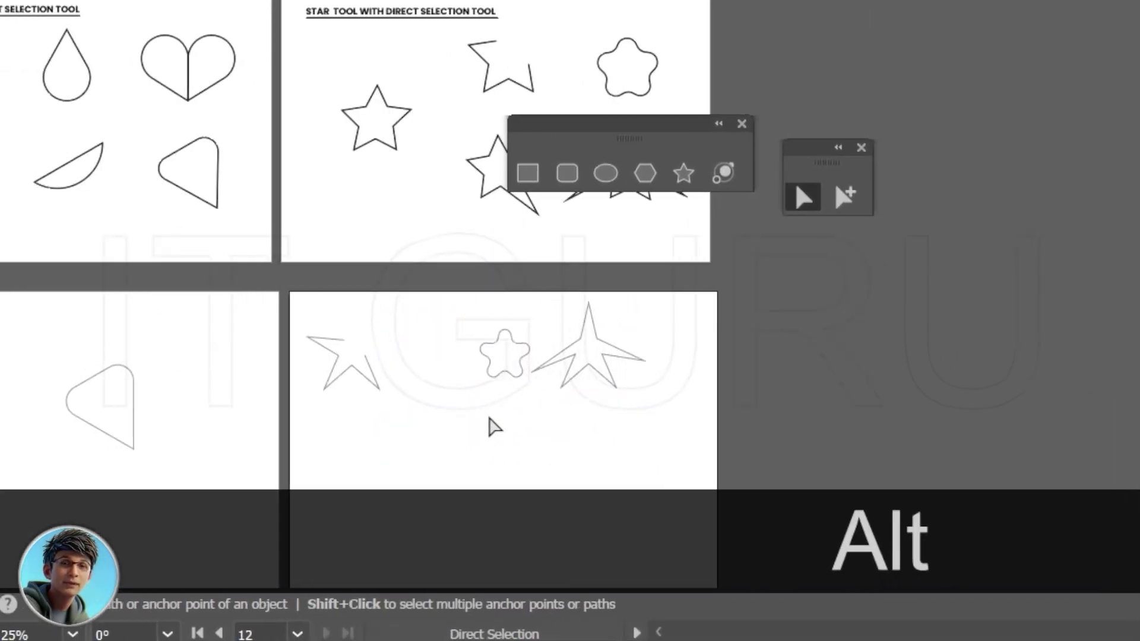
left_click_drag(445, 423, 743, 312)
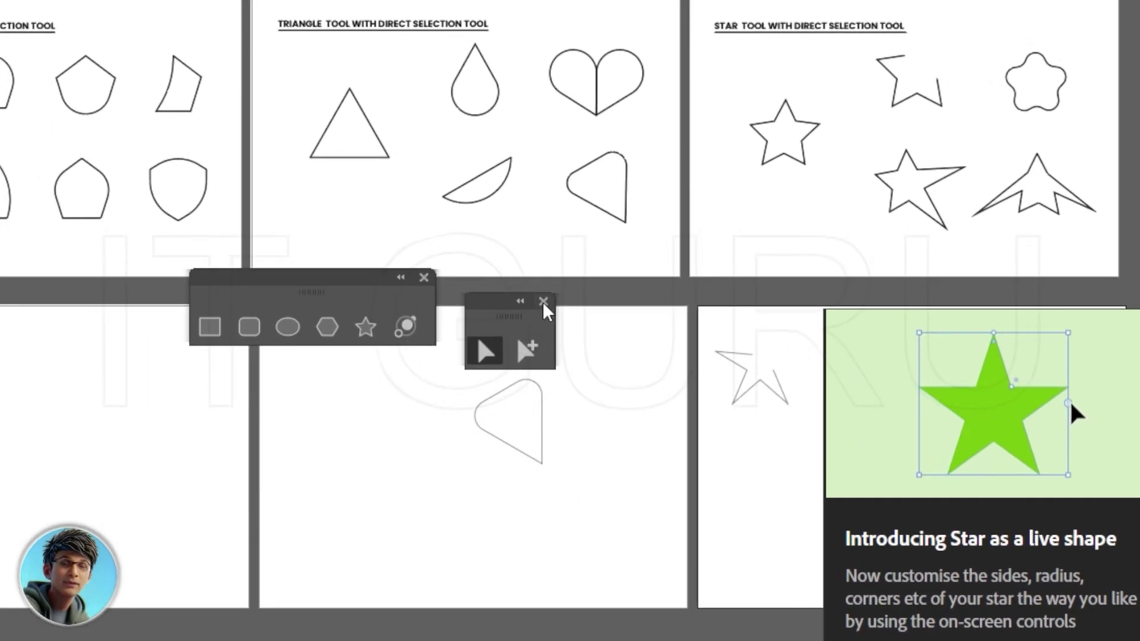
left_click(543, 303)
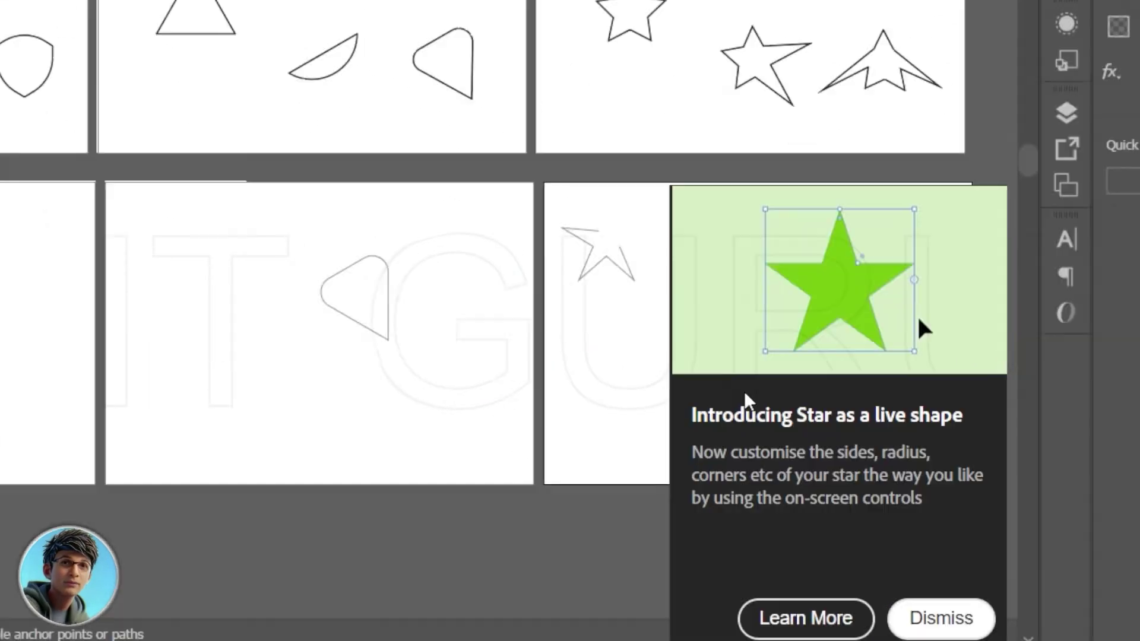
left_click(738, 595)
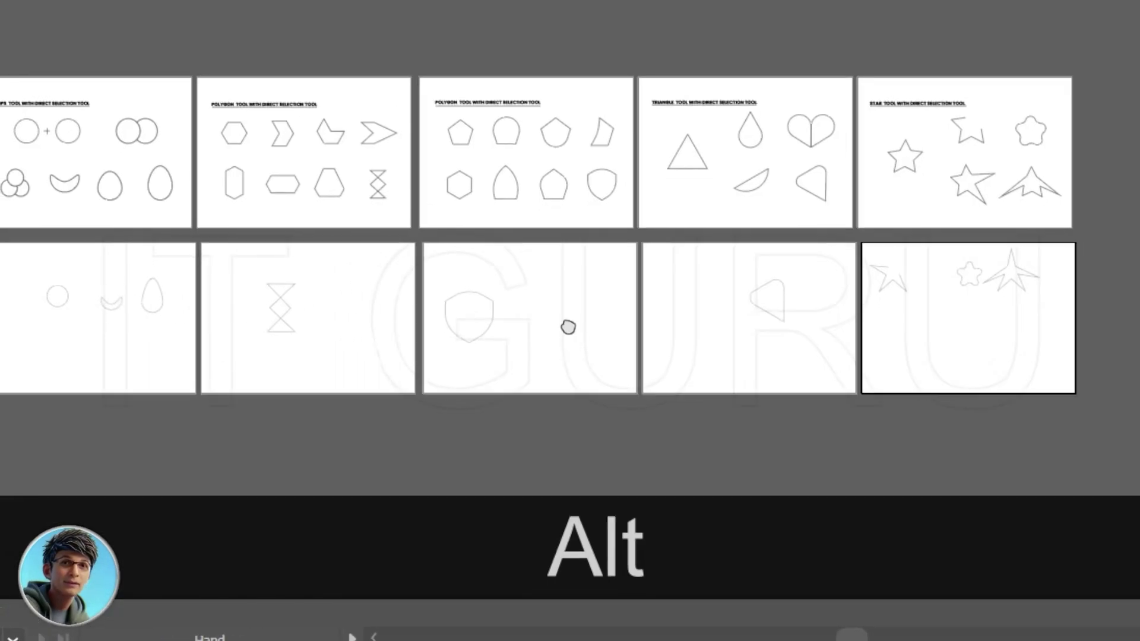
Select the practice shapes across the lower row of artboards and delete them.
left_click_drag(568, 327, 581, 289)
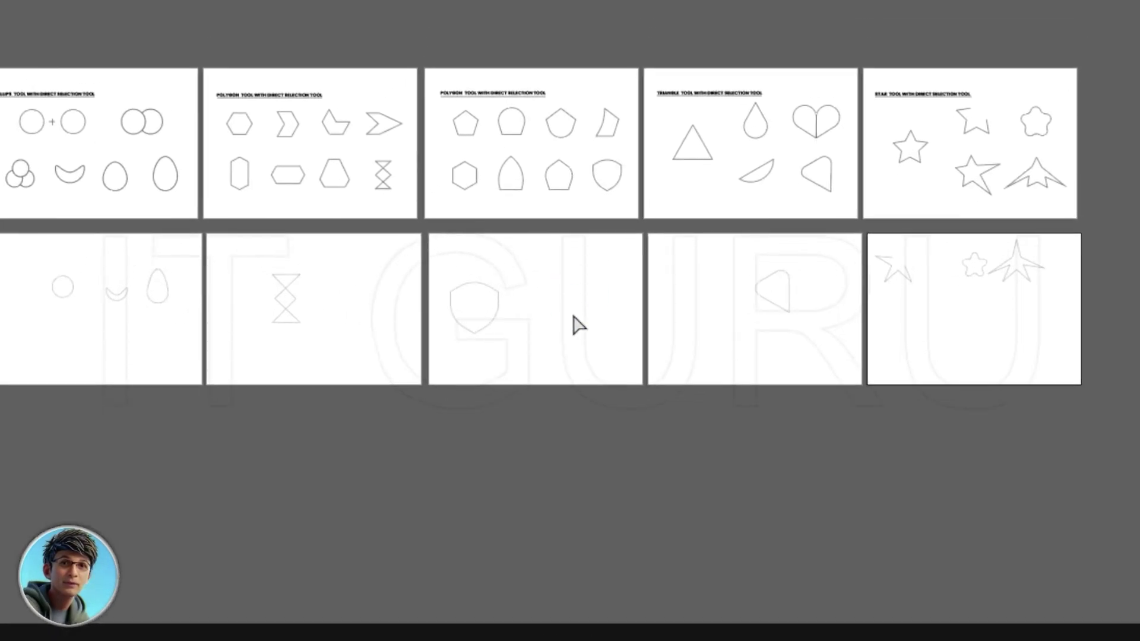
left_click_drag(211, 301, 655, 324)
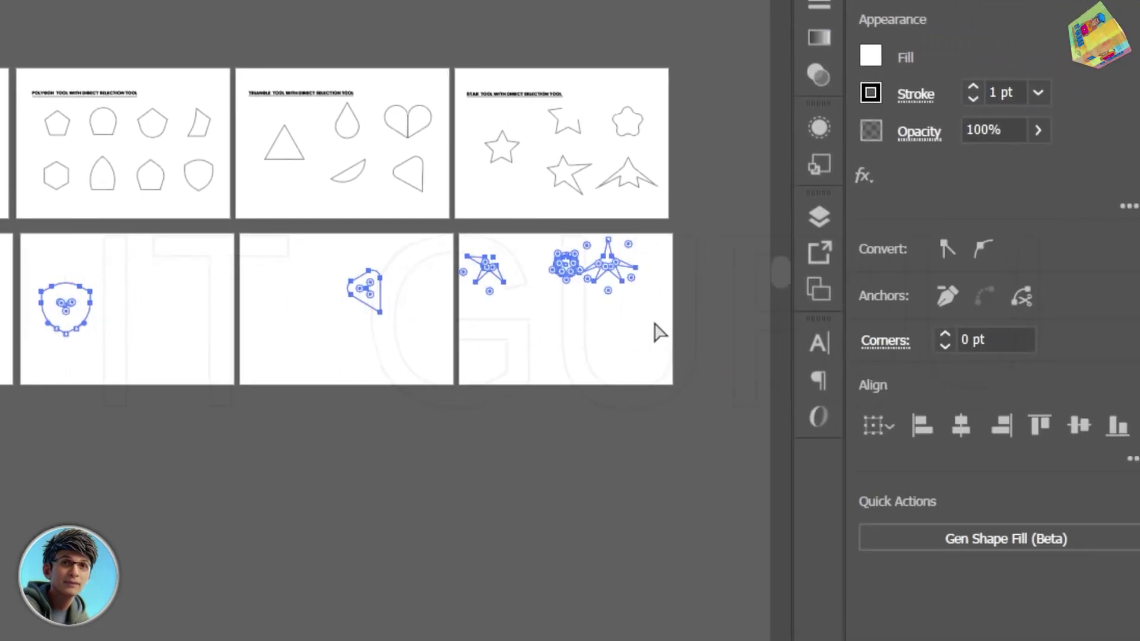
key("Delete")
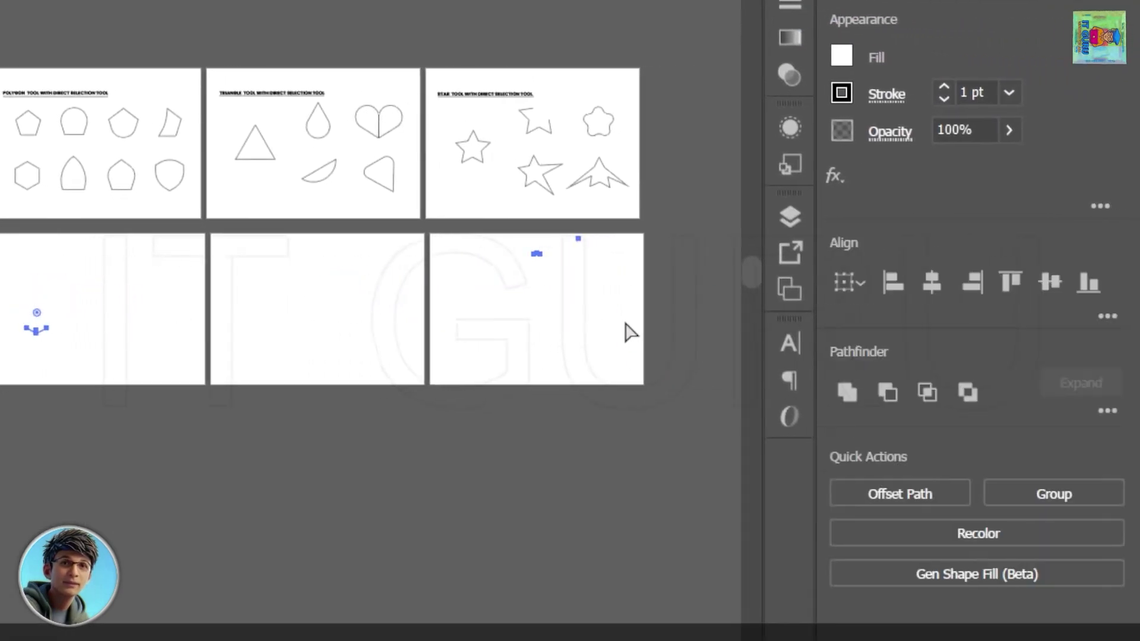